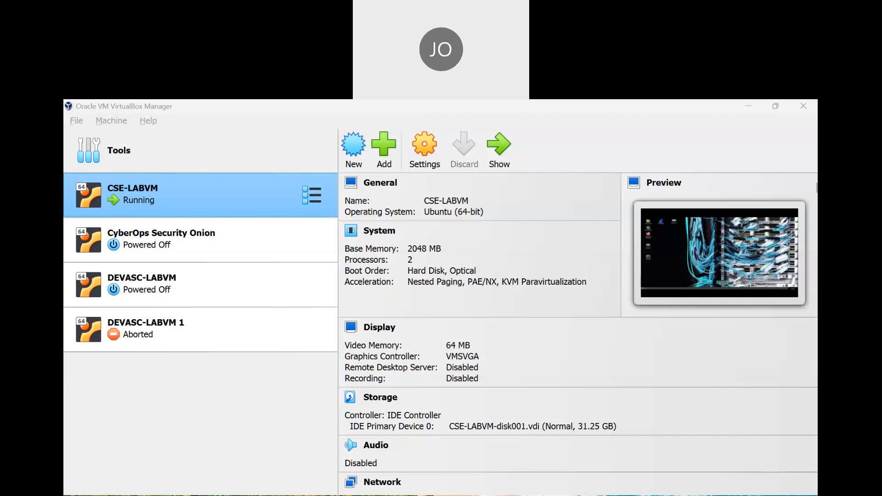
Open the running CSE-LABVM window from VirtualBox Manager and select its Terminal desktop icon
{"action": "left_click", "coordinate": [618, 435]}
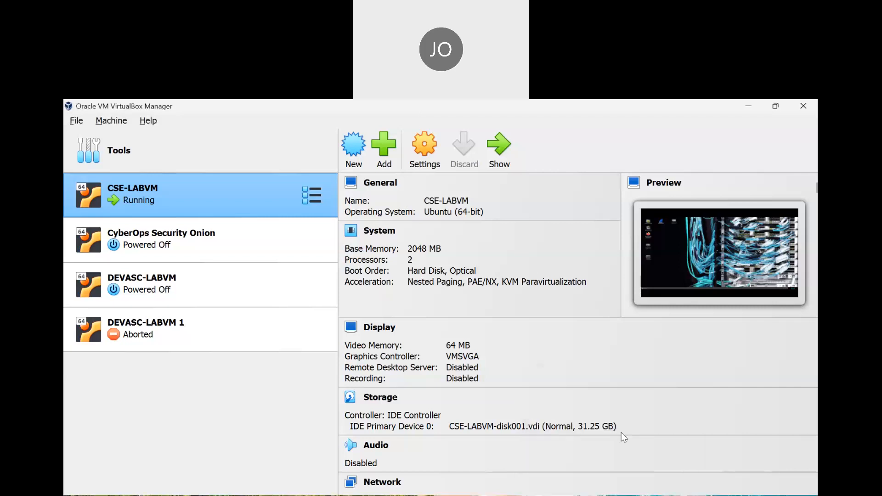
{"action": "left_click", "coordinate": [652, 495]}
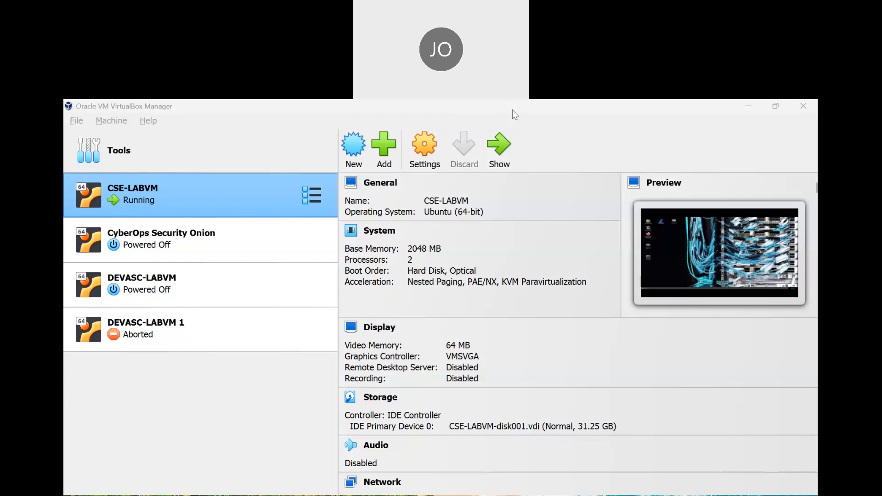
{"action": "left_click", "coordinate": [500, 148]}
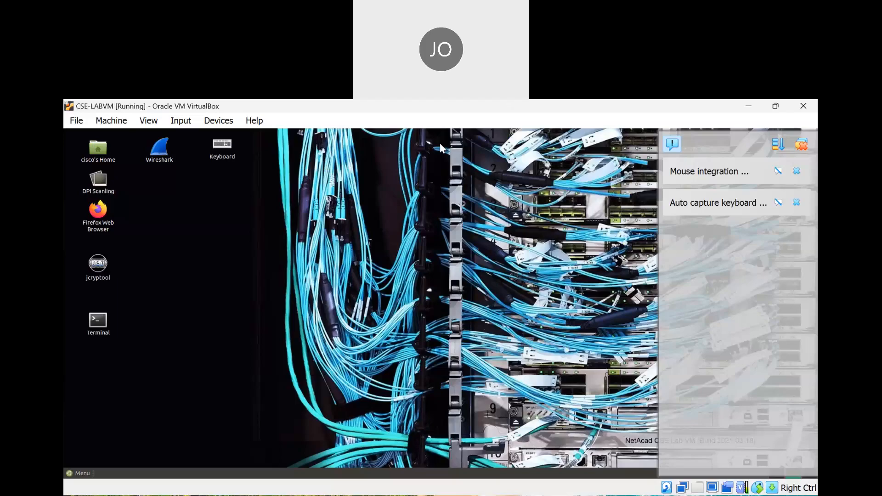
{"action": "left_click", "coordinate": [440, 143]}
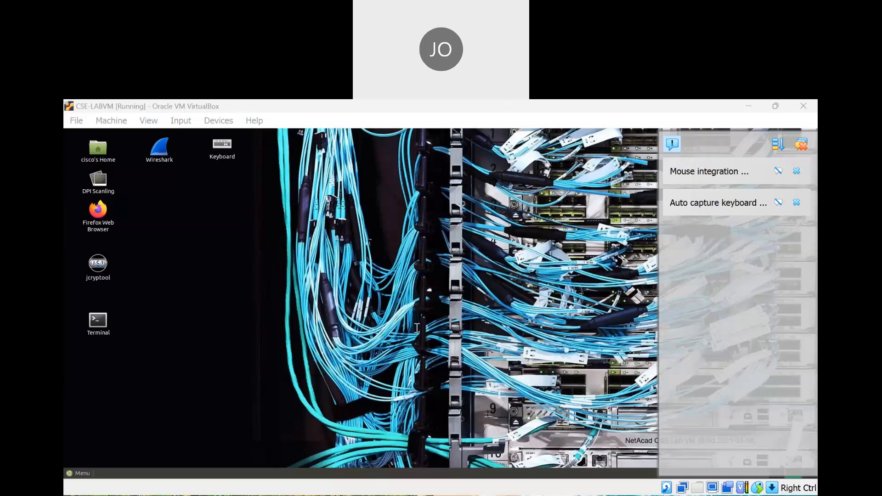
{"action": "left_click", "coordinate": [640, 427]}
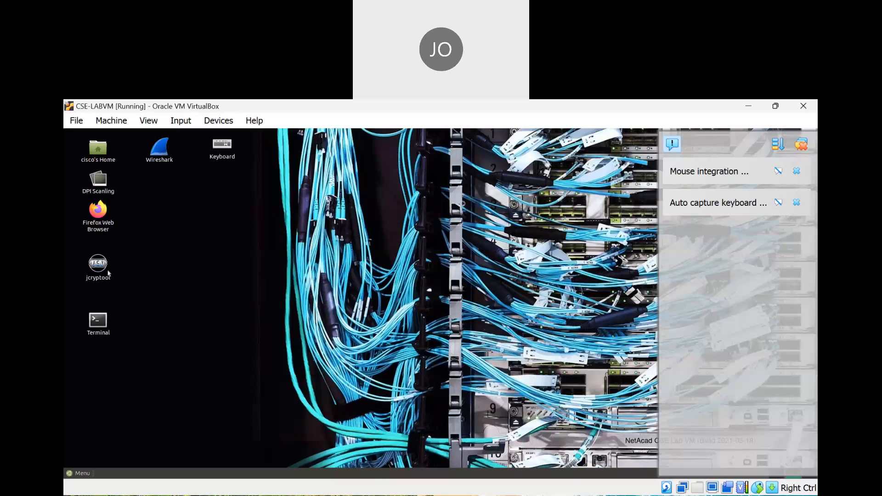
{"action": "left_click", "coordinate": [102, 325]}
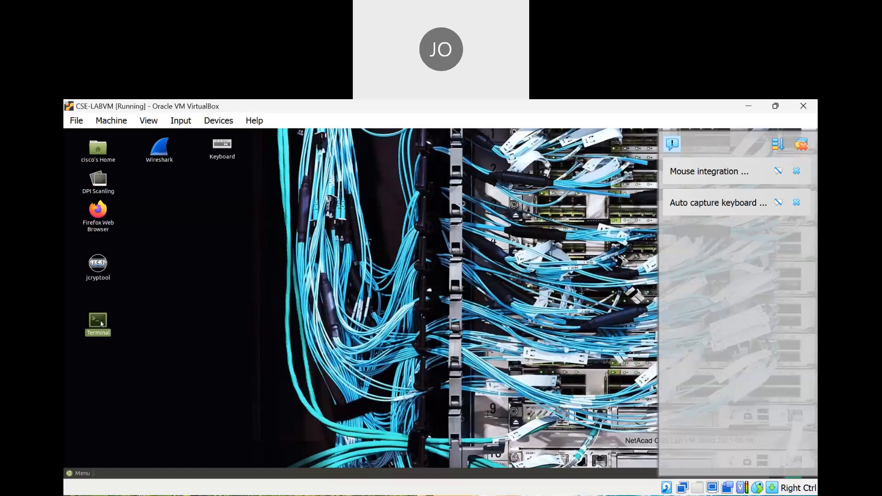
Open a terminal in CSE-LABVM and run 'sudo wireshark' to start Wireshark as superuser
{"action": "double_click", "coordinate": [102, 325]}
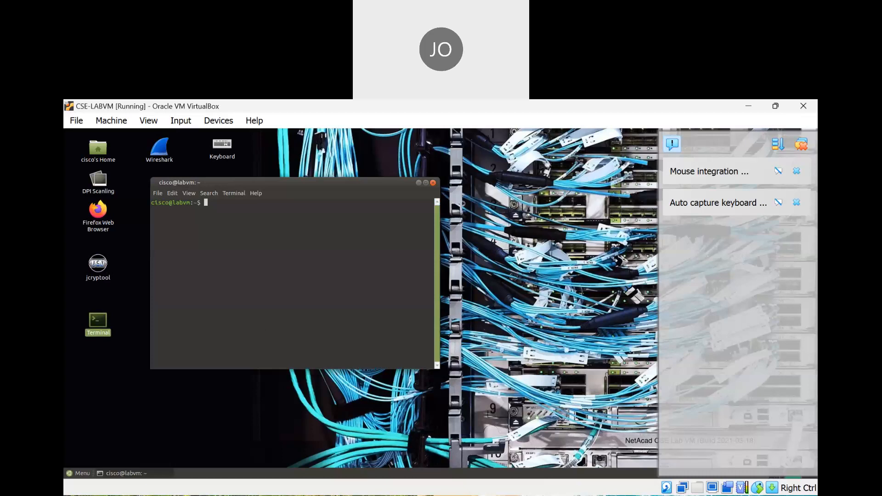
{"action": "left_click", "coordinate": [550, 495]}
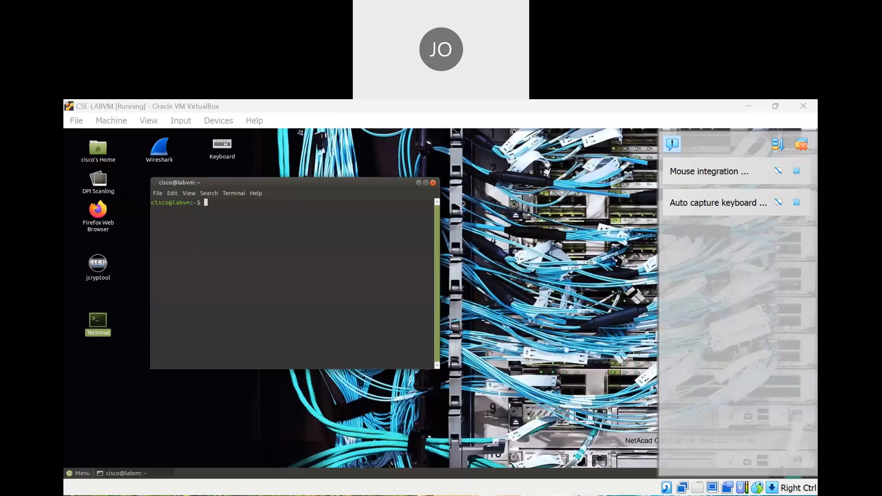
{"action": "left_click", "coordinate": [622, 423]}
{"action": "type", "text": "sudo wireshar"}
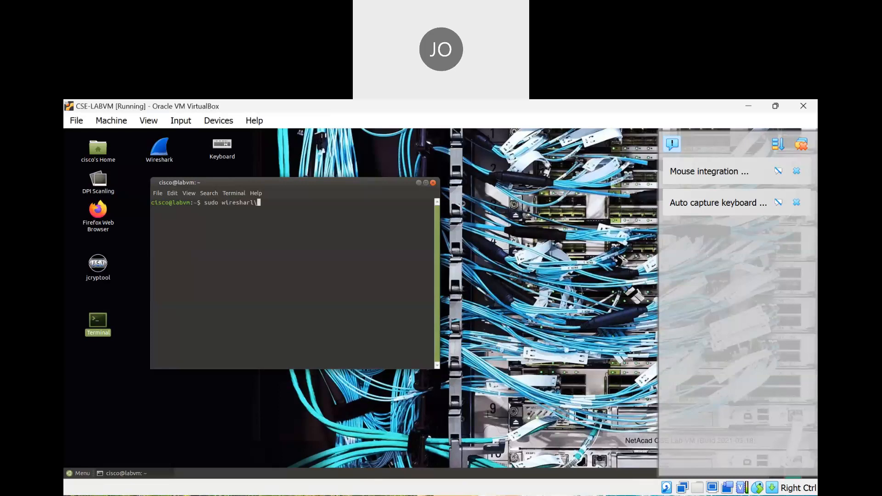
{"action": "type", "text": "k"}
{"action": "key", "text": "Return"}
{"action": "key", "text": "Return"}
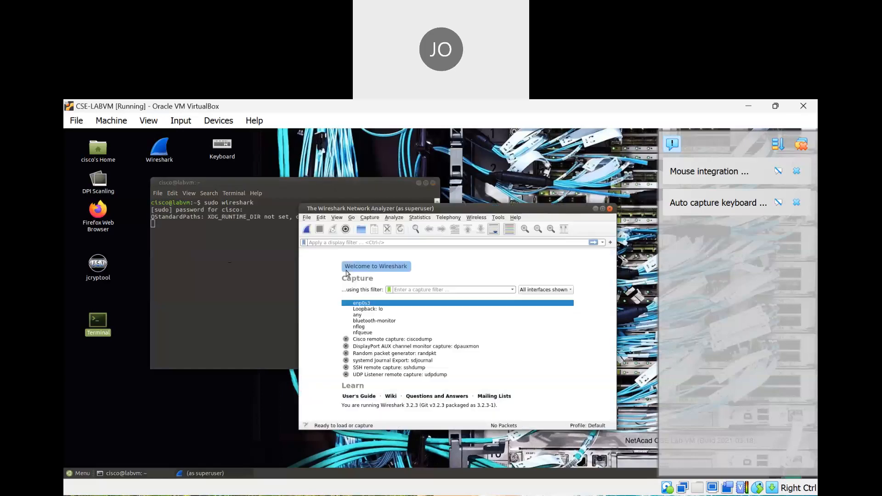
Start a live Wireshark capture on the 'any' interface
{"action": "left_click_drag", "start_coordinate": [494, 214], "coordinate": [413, 167]}
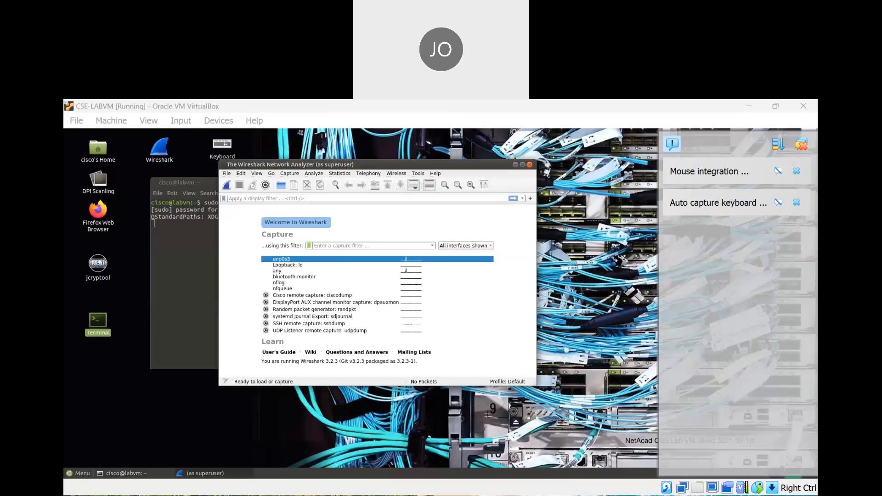
{"action": "left_click", "coordinate": [381, 337]}
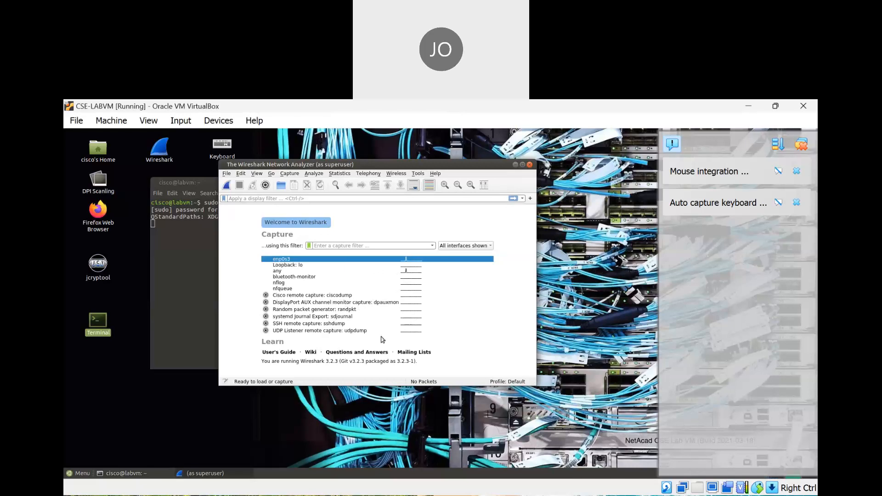
{"action": "left_click", "coordinate": [296, 272]}
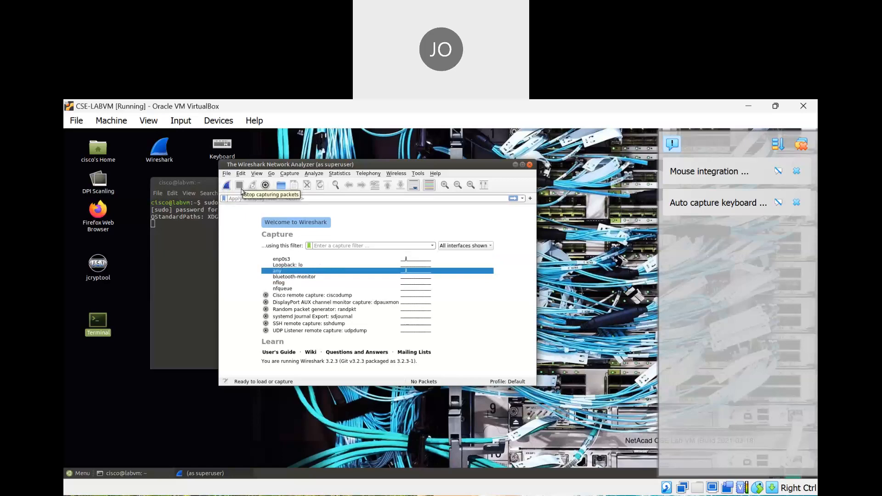
{"action": "left_click", "coordinate": [227, 186]}
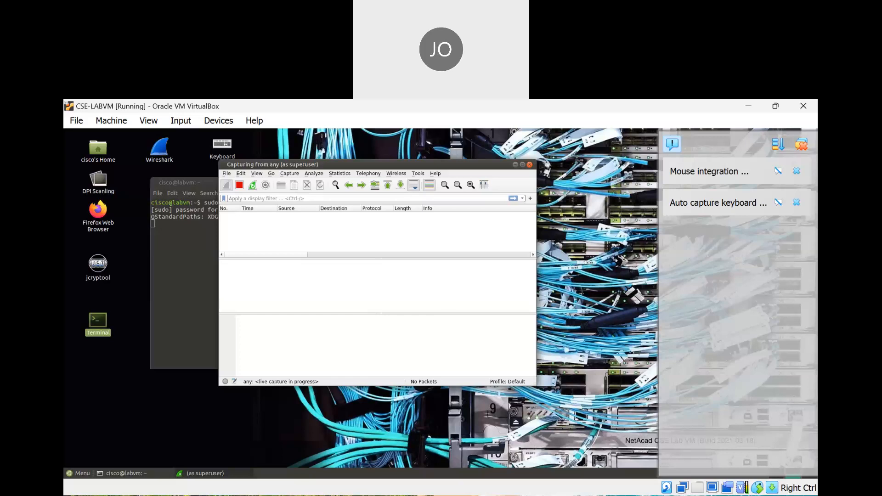
Return to the VM desktop and select the Firefox web browser icon
{"action": "left_click", "coordinate": [577, 428]}
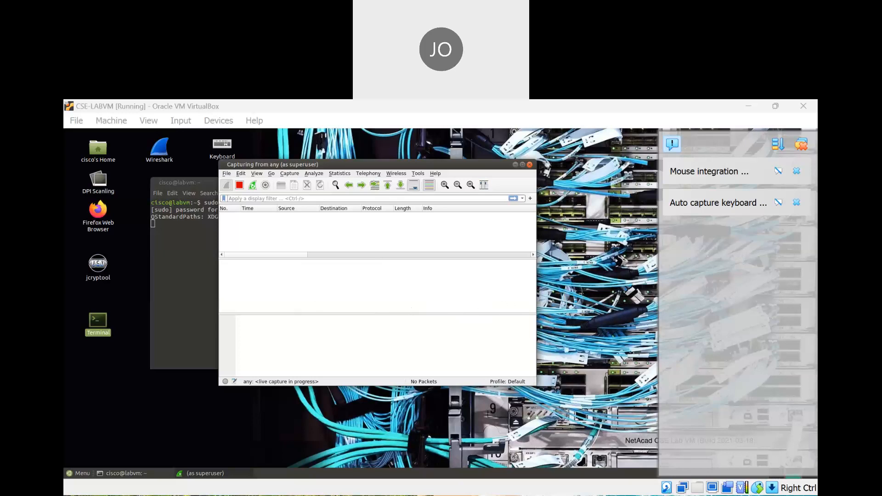
{"action": "left_click", "coordinate": [639, 422]}
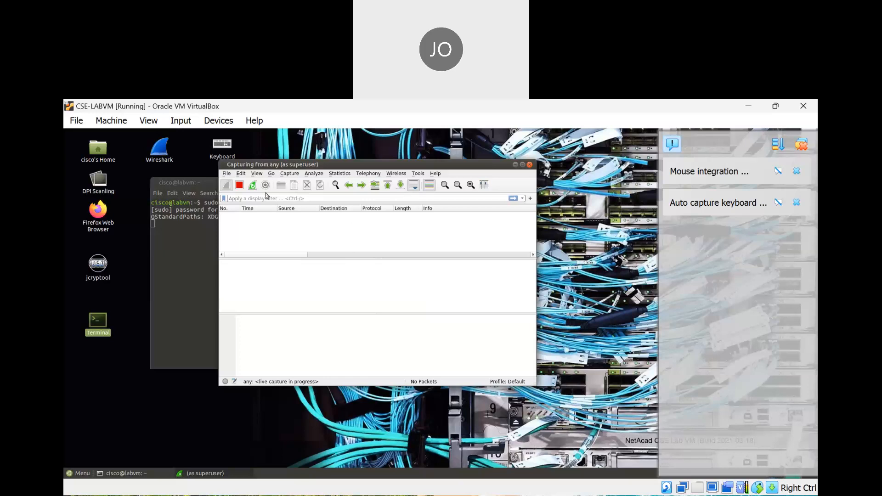
{"action": "left_click", "coordinate": [453, 113]}
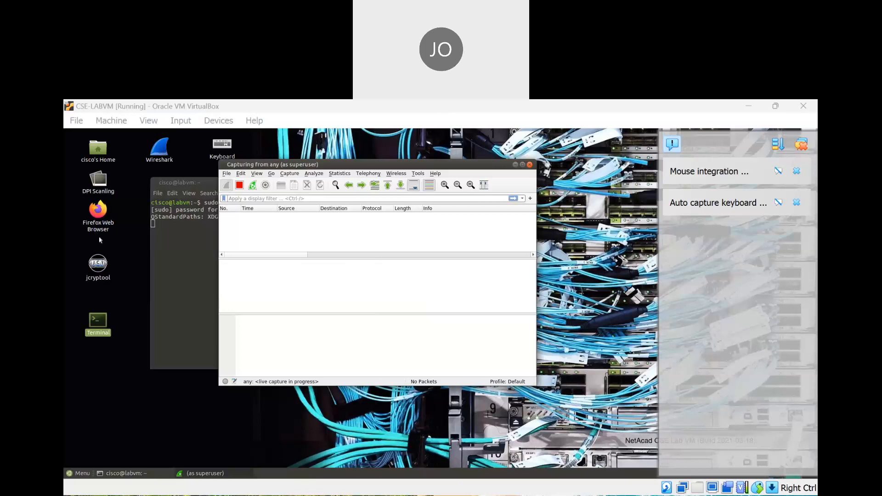
{"action": "left_click", "coordinate": [99, 227]}
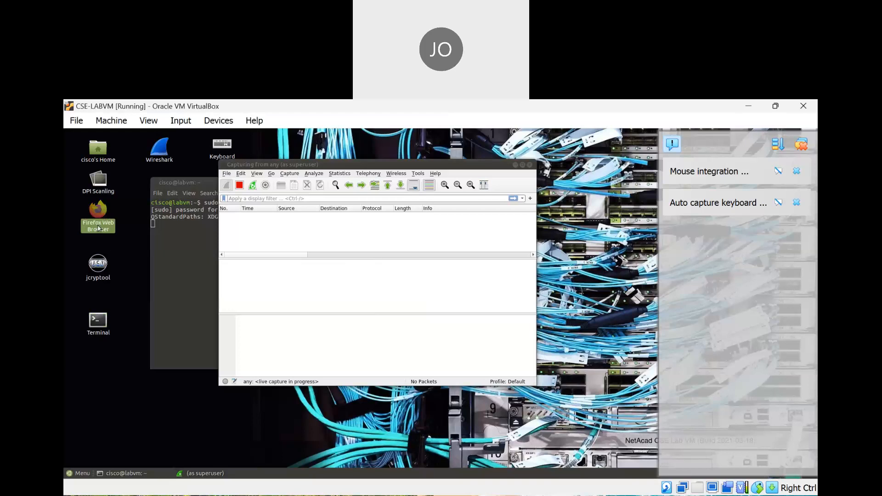
Launch Firefox and arrange its window beside the running Wireshark capture so both are visible
{"action": "double_click", "coordinate": [98, 226]}
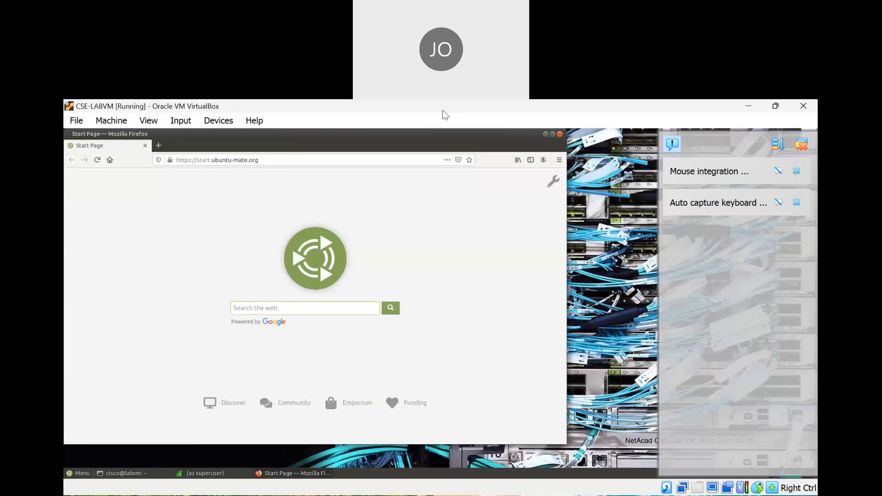
{"action": "left_click_drag", "start_coordinate": [235, 130], "coordinate": [248, 238]}
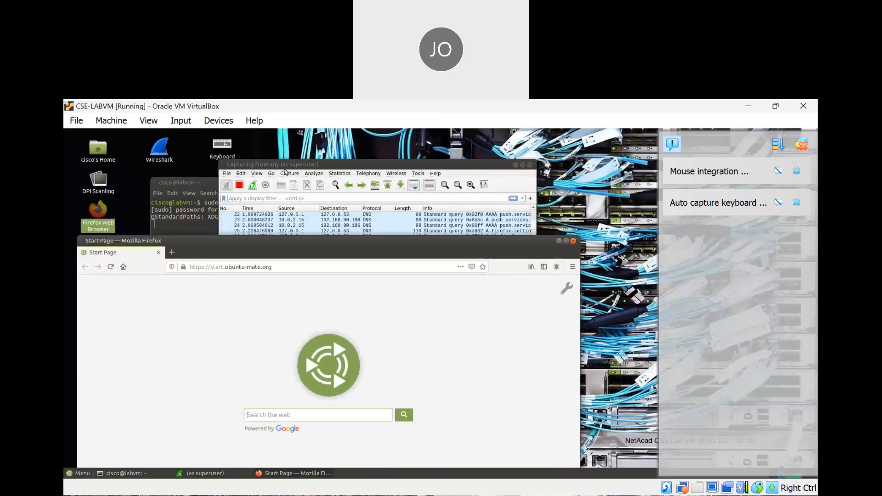
{"action": "left_click_drag", "start_coordinate": [315, 165], "coordinate": [441, 145]}
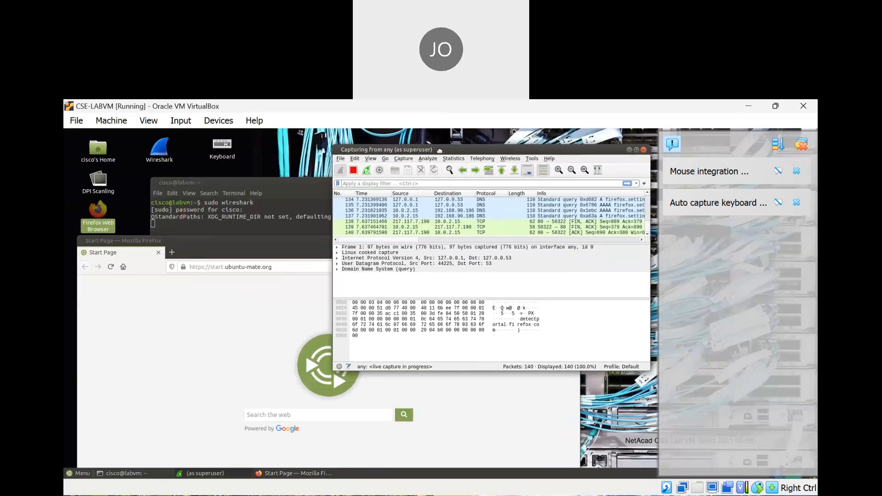
{"action": "left_click_drag", "start_coordinate": [244, 241], "coordinate": [231, 194]}
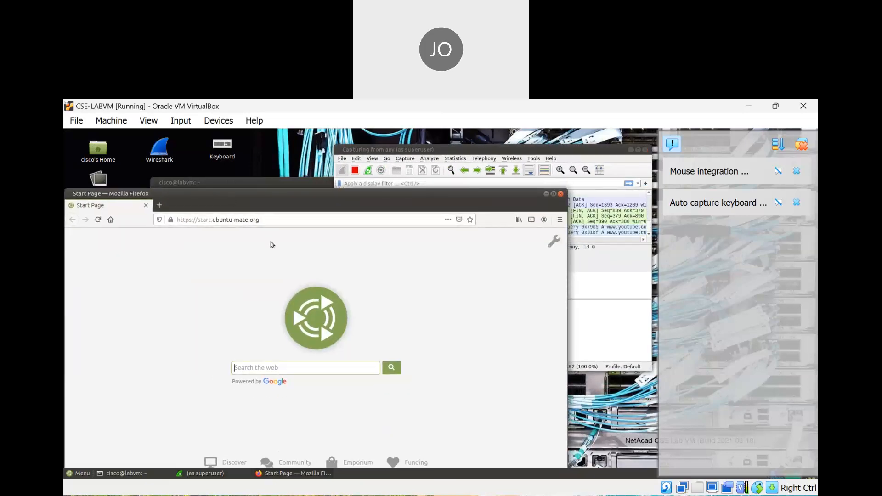
{"action": "left_click_drag", "start_coordinate": [294, 206], "coordinate": [302, 222]}
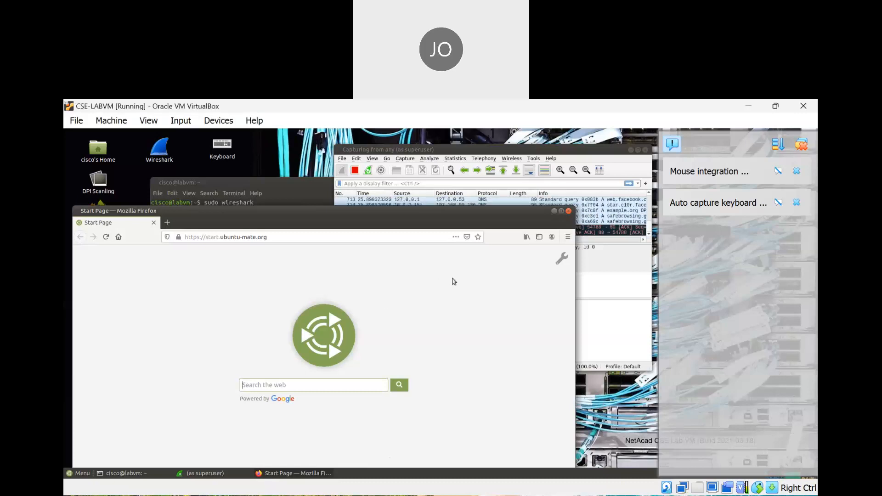
{"action": "left_click", "coordinate": [599, 152]}
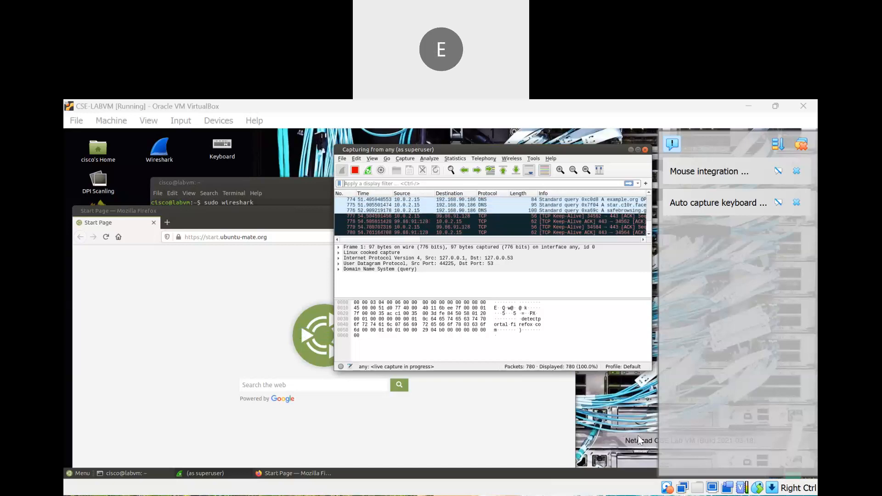
Bring the Firefox window back in front of the Wireshark capture
{"action": "left_click", "coordinate": [180, 271]}
{"action": "left_click", "coordinate": [230, 237]}
{"action": "type", "text": "cisco"}
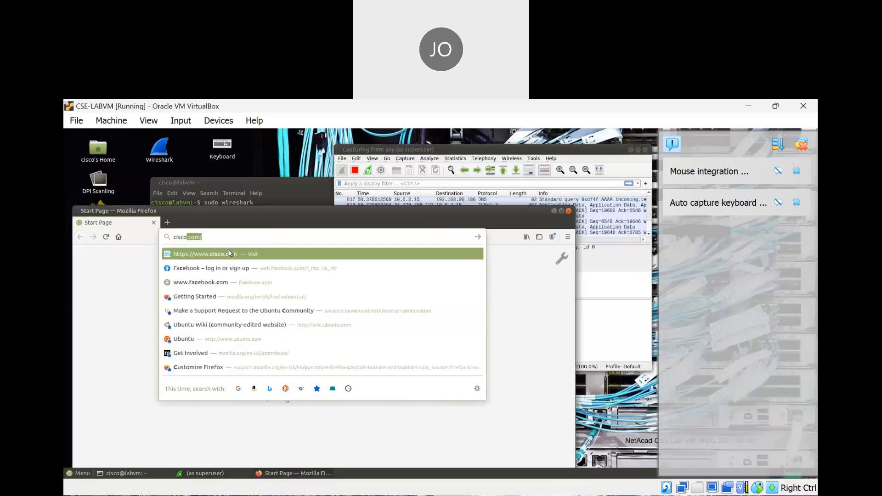
{"action": "key", "text": "BackSpace"}
{"action": "key", "text": "BackSpace"}
{"action": "key", "text": "BackSpace"}
{"action": "key", "text": "BackSpace"}
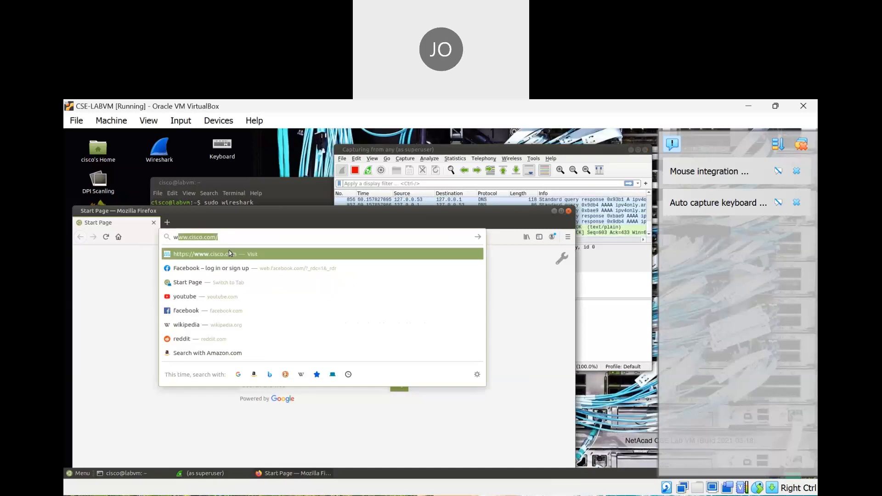
{"action": "type", "text": "www.cis"}
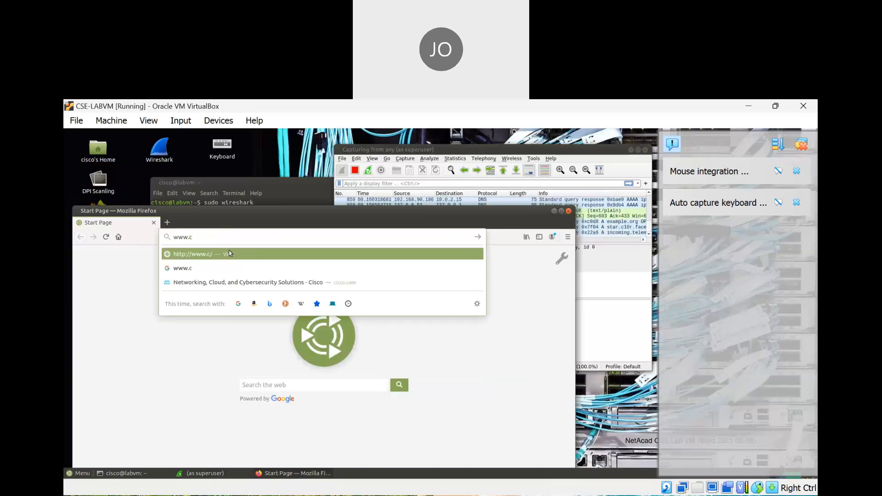
{"action": "key", "text": "Return"}
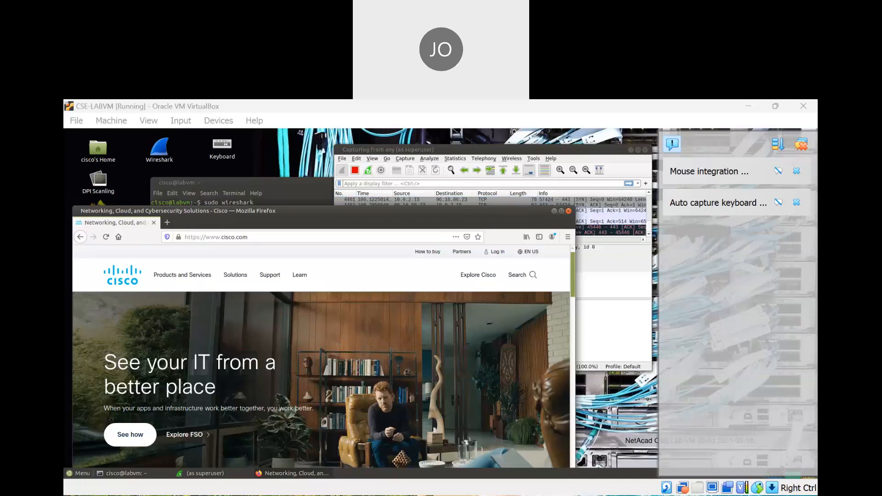
Close Firefox and stop the Wireshark capture at 5485 packets
{"action": "left_click", "coordinate": [642, 424]}
{"action": "left_click", "coordinate": [569, 211]}
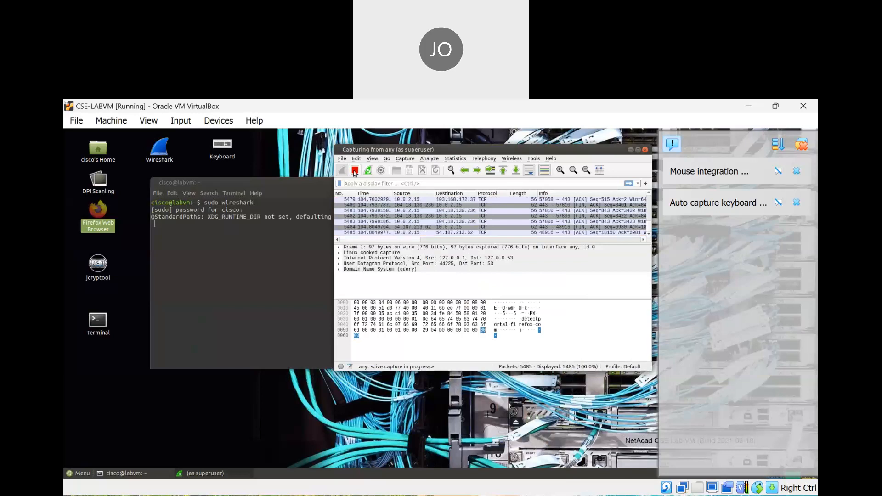
{"action": "left_click", "coordinate": [355, 171]}
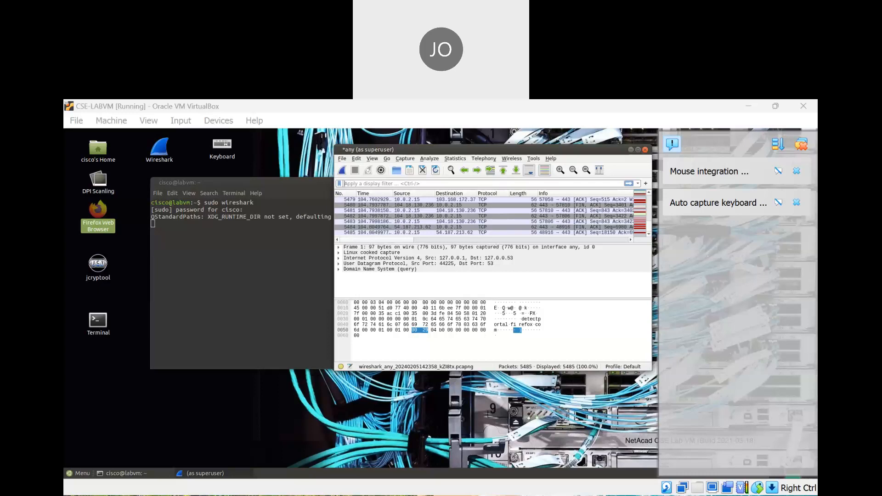
{"action": "left_click", "coordinate": [644, 407]}
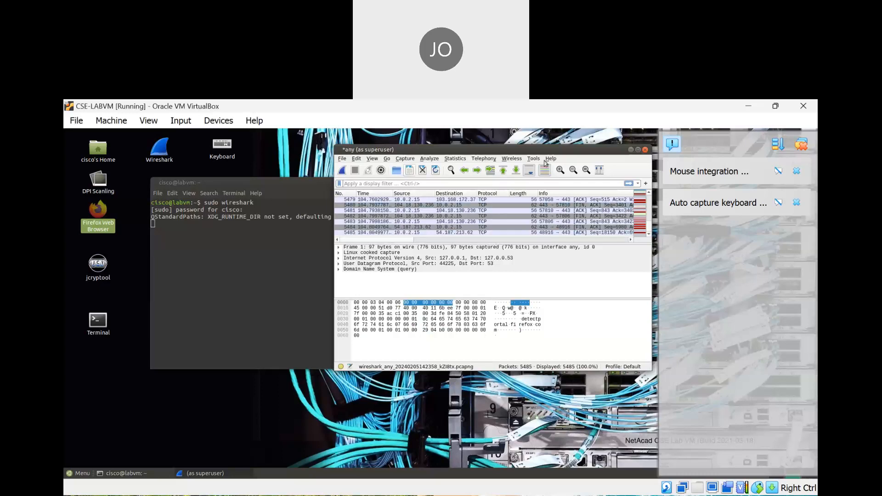
Maximize the Wireshark window over the VM desktop and place the caret in the display filter
{"action": "left_click", "coordinate": [638, 150]}
{"action": "left_click_drag", "start_coordinate": [454, 112], "coordinate": [446, 120]}
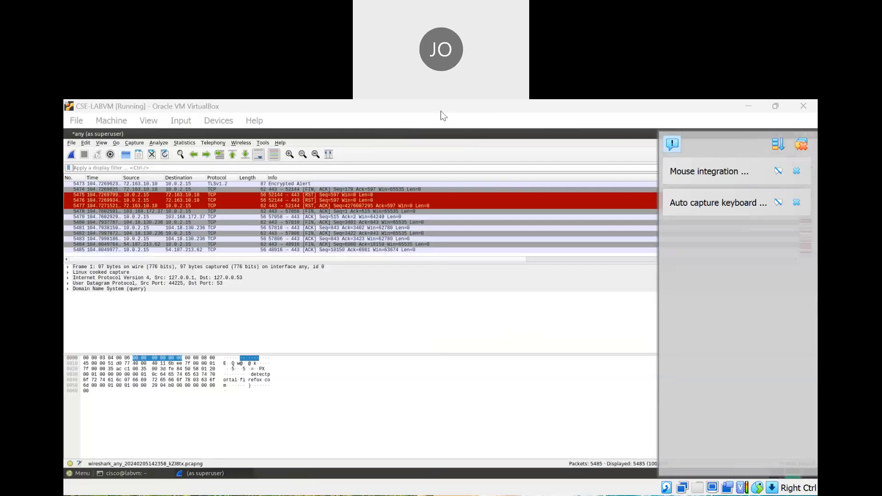
{"action": "left_click", "coordinate": [161, 166]}
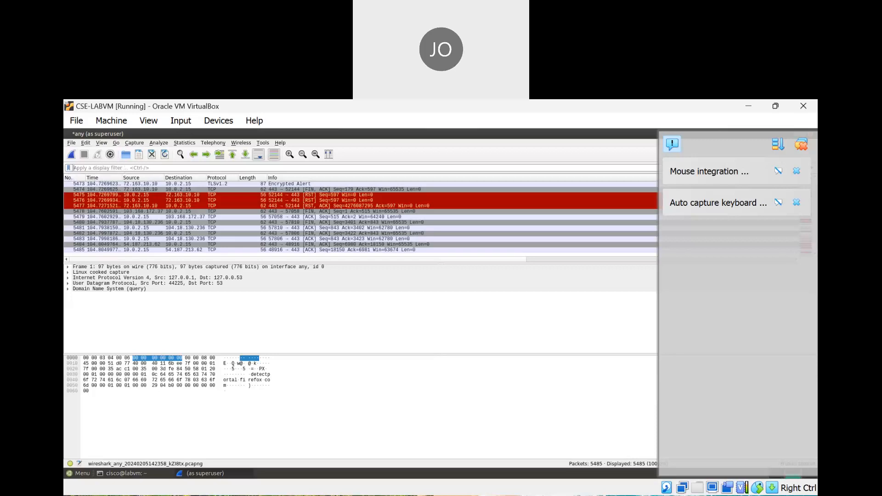
{"action": "left_click", "coordinate": [552, 441]}
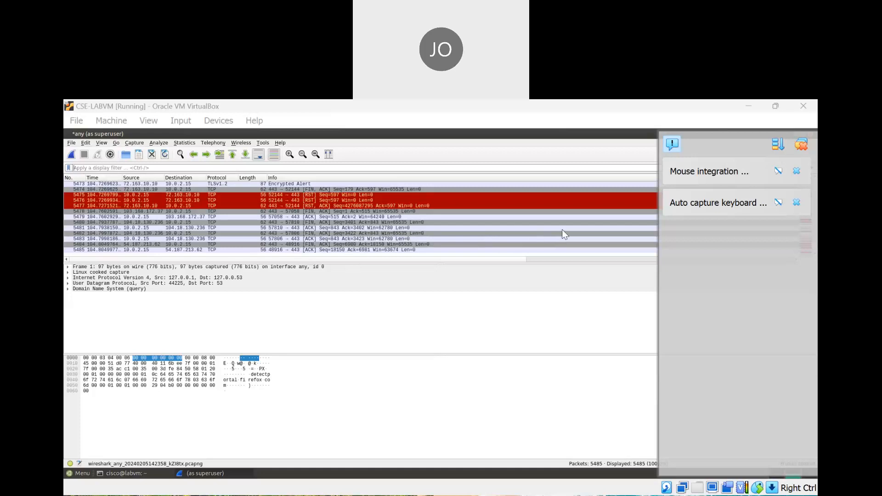
{"action": "left_click", "coordinate": [461, 323]}
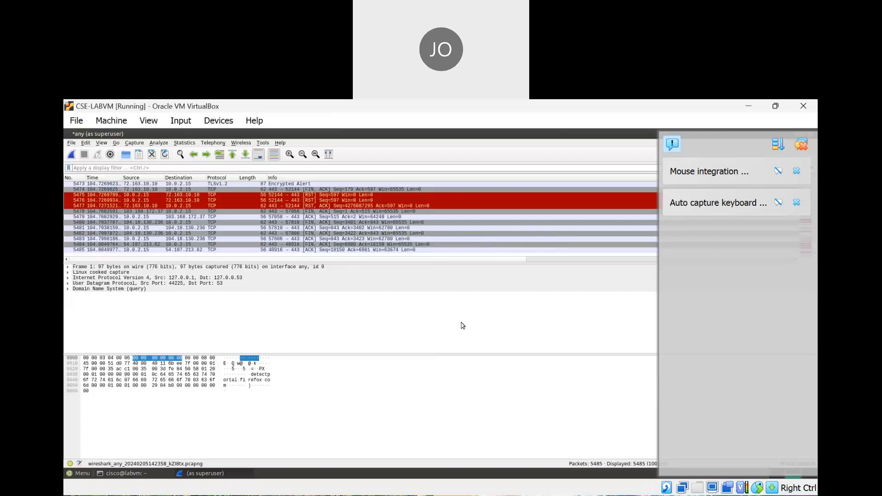
{"action": "left_click", "coordinate": [438, 109]}
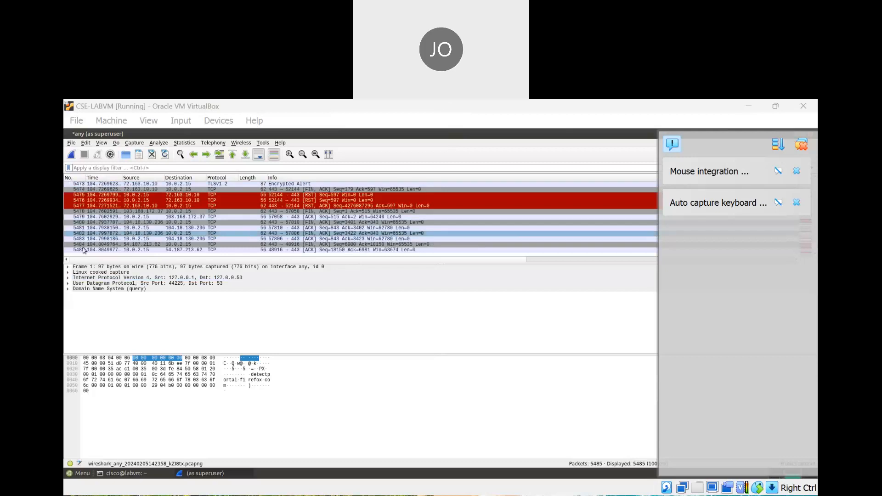
Scroll up to earlier packets, select packet 5475 and its Linux cooked capture layer
{"action": "scroll", "coordinate": [79, 213], "scroll_direction": "up", "scroll_amount": 1}
{"action": "left_click", "coordinate": [79, 212]}
{"action": "scroll", "coordinate": [78, 212], "scroll_direction": "up", "scroll_amount": 11}
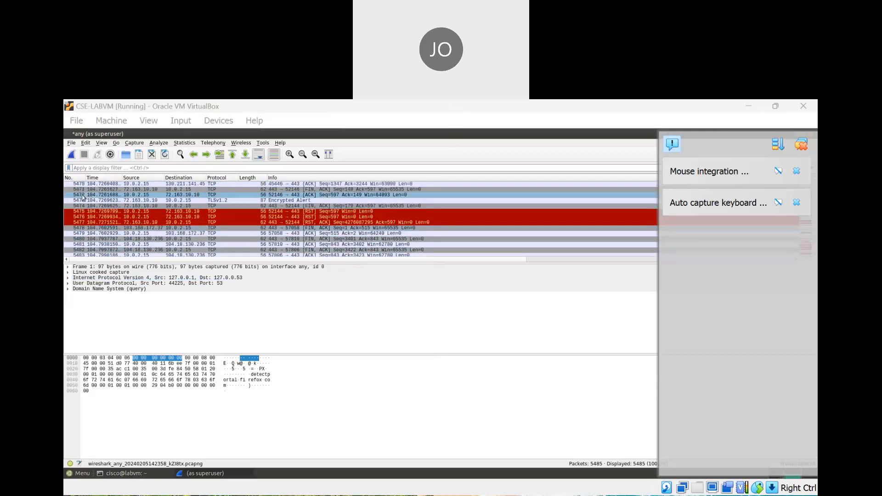
{"action": "scroll", "coordinate": [86, 195], "scroll_direction": "up", "scroll_amount": 3}
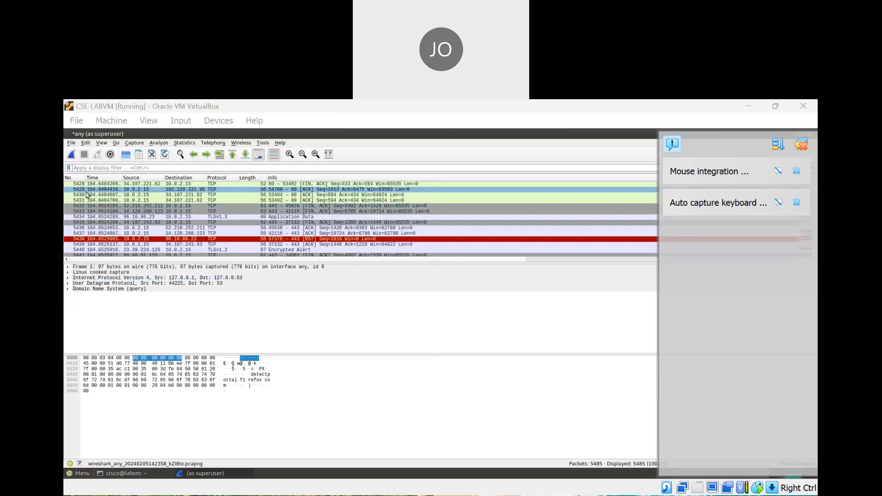
{"action": "scroll", "coordinate": [87, 195], "scroll_direction": "up", "scroll_amount": 5}
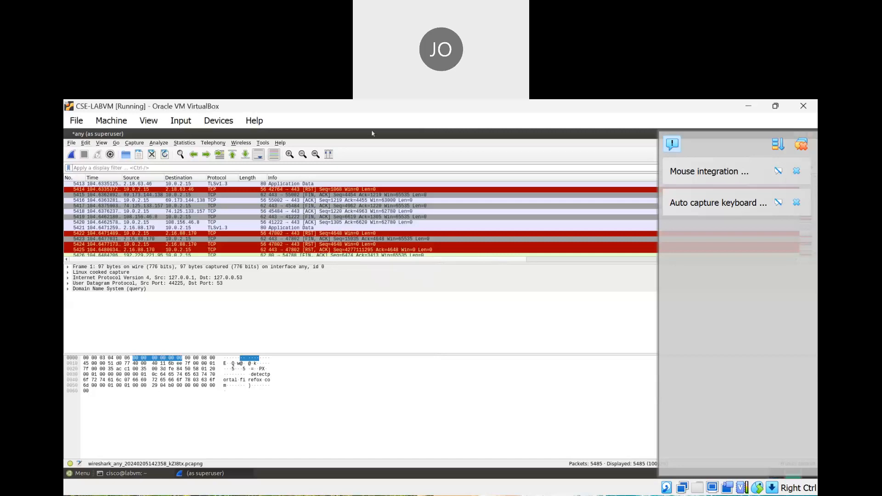
{"action": "left_click", "coordinate": [82, 271]}
{"action": "left_click", "coordinate": [456, 111]}
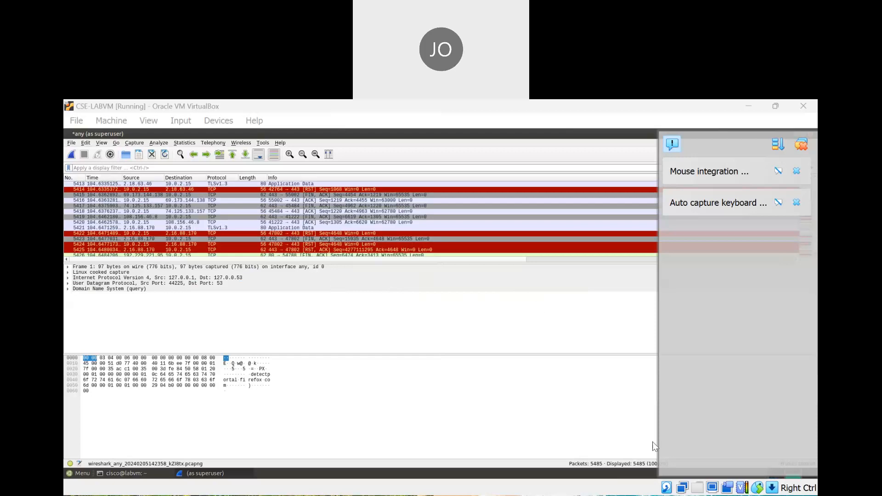
Expand the Domain Name System layer to inspect the query's Flags and Questions fields
{"action": "left_click", "coordinate": [68, 289]}
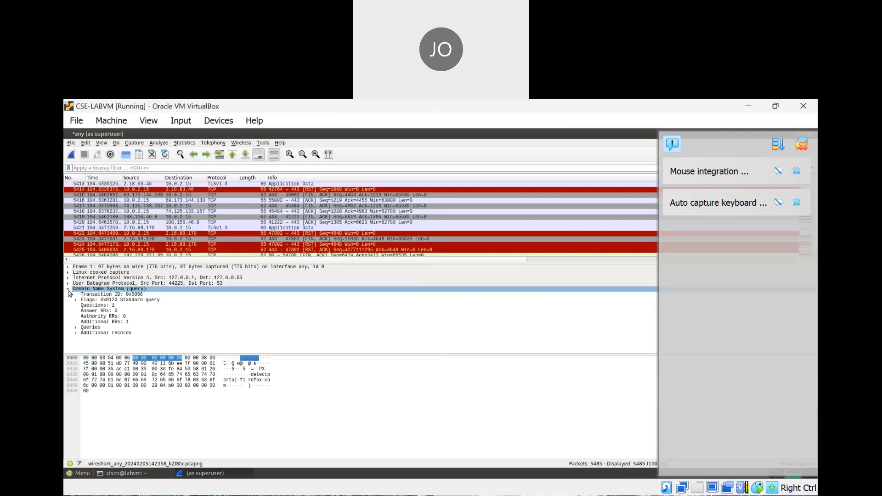
{"action": "left_click", "coordinate": [68, 290]}
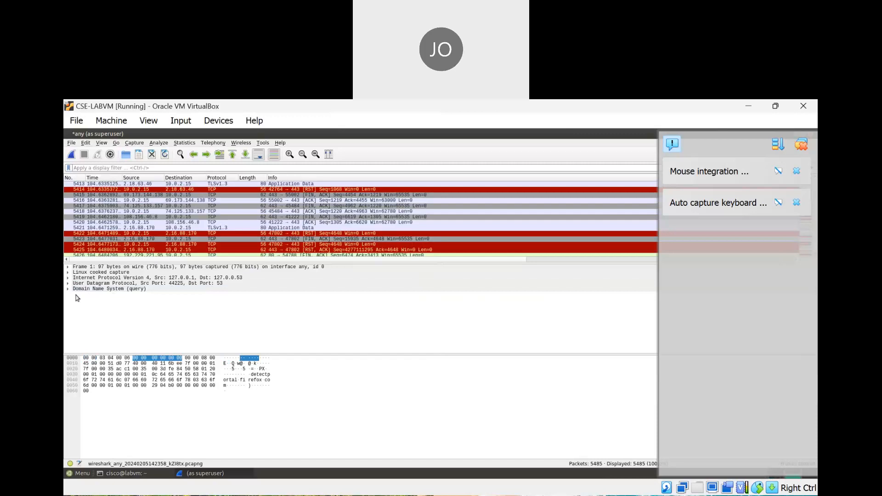
{"action": "left_click", "coordinate": [73, 290]}
{"action": "left_click", "coordinate": [68, 290]}
{"action": "left_click", "coordinate": [112, 301]}
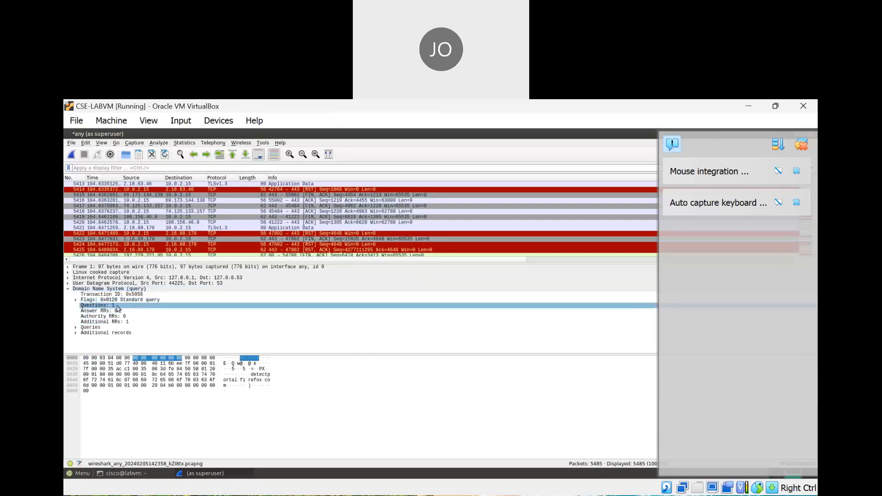
{"action": "left_click", "coordinate": [68, 289]}
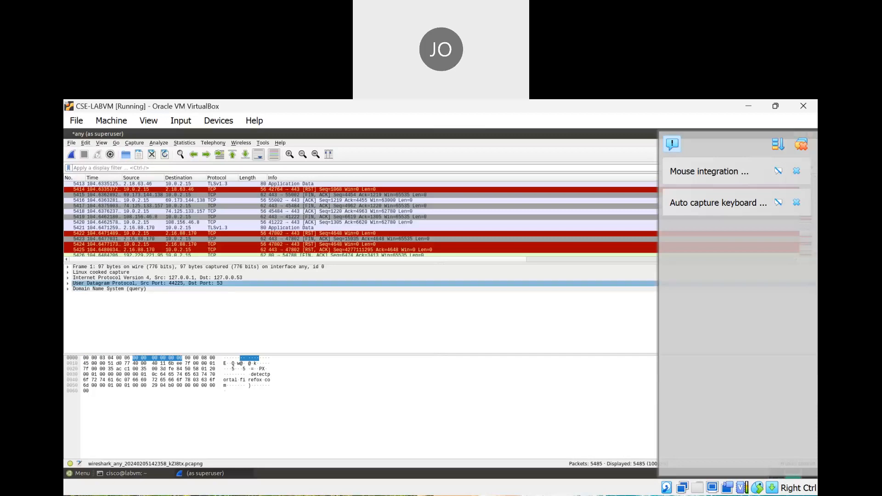
Expand and collapse the User Datagram Protocol and IPv4 header fields in the details pane
{"action": "left_click", "coordinate": [72, 284]}
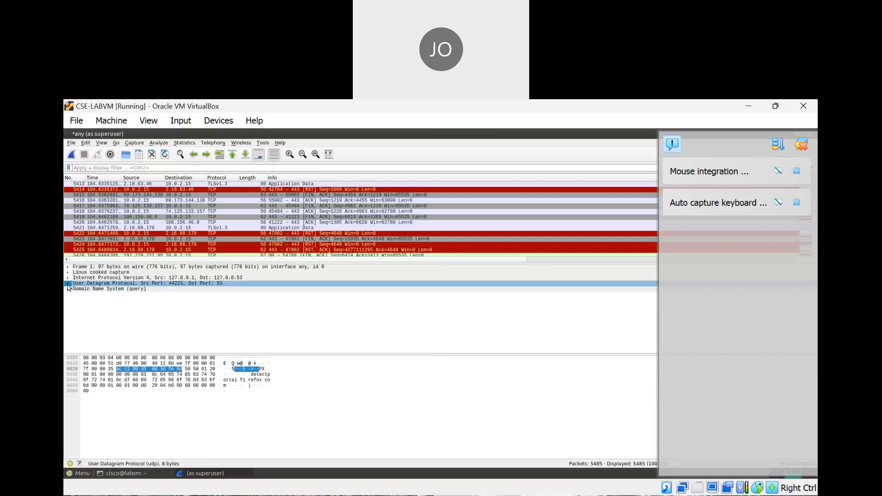
{"action": "left_click", "coordinate": [68, 284]}
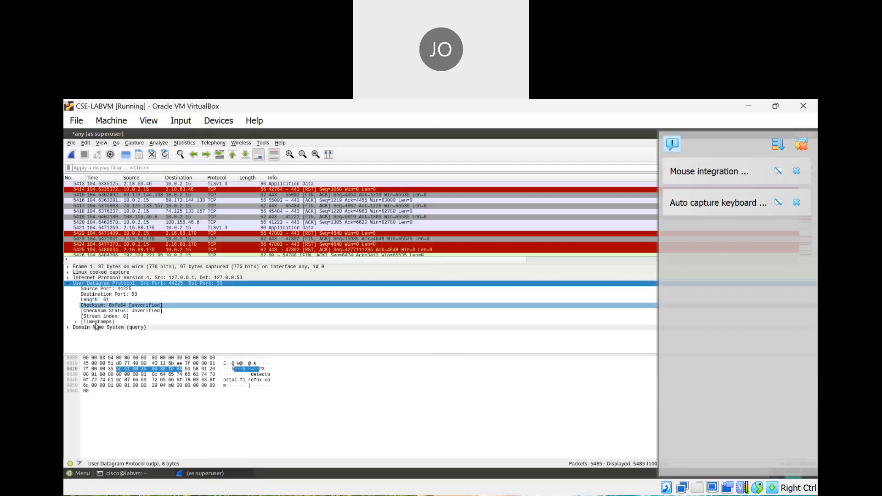
{"action": "left_click", "coordinate": [69, 284]}
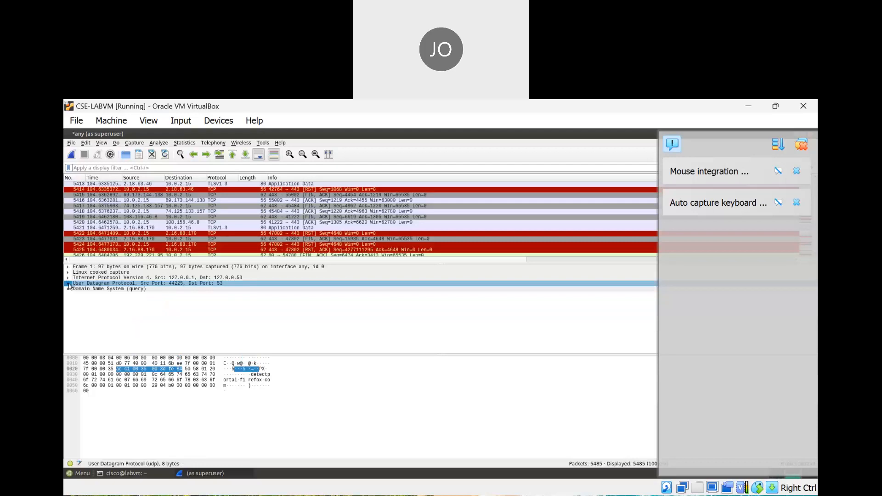
{"action": "left_click", "coordinate": [68, 279]}
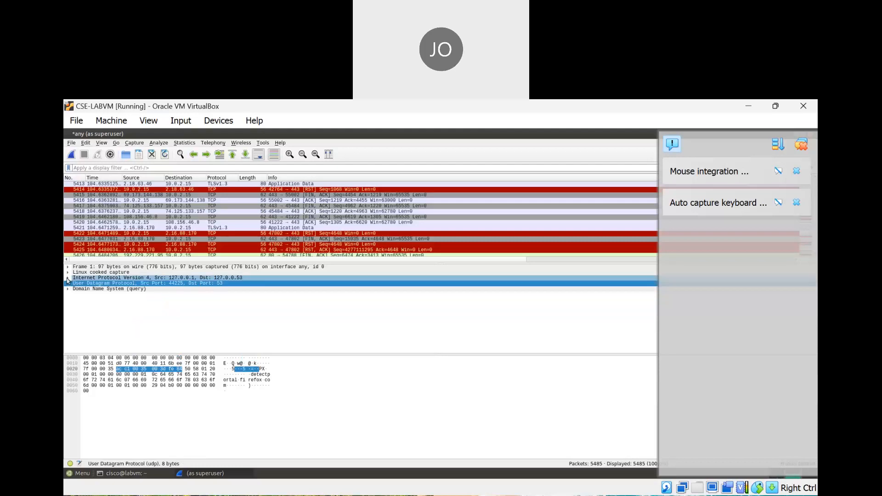
{"action": "left_click", "coordinate": [68, 278]}
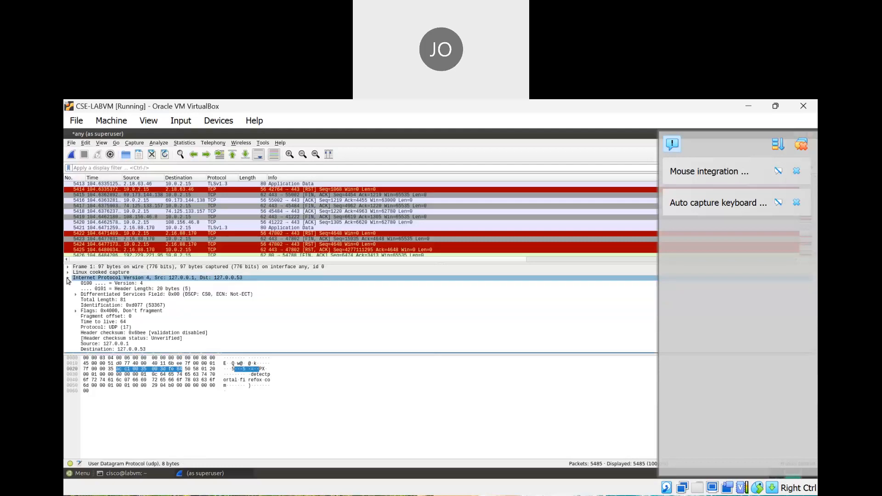
{"action": "left_click", "coordinate": [67, 278]}
{"action": "left_click", "coordinate": [68, 278]}
{"action": "left_click", "coordinate": [68, 278]}
{"action": "left_click", "coordinate": [68, 278]}
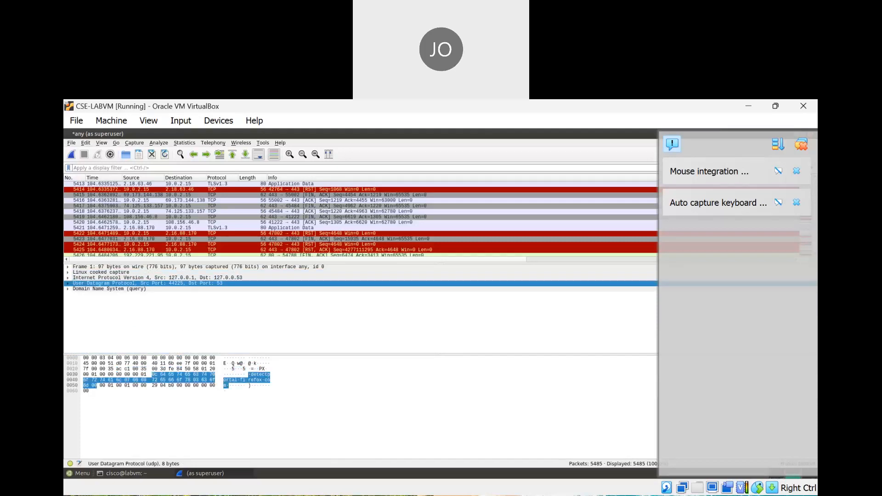
Select packet 5421 to show its TLSv1.3 application data details and bytes
{"action": "left_click", "coordinate": [571, 418]}
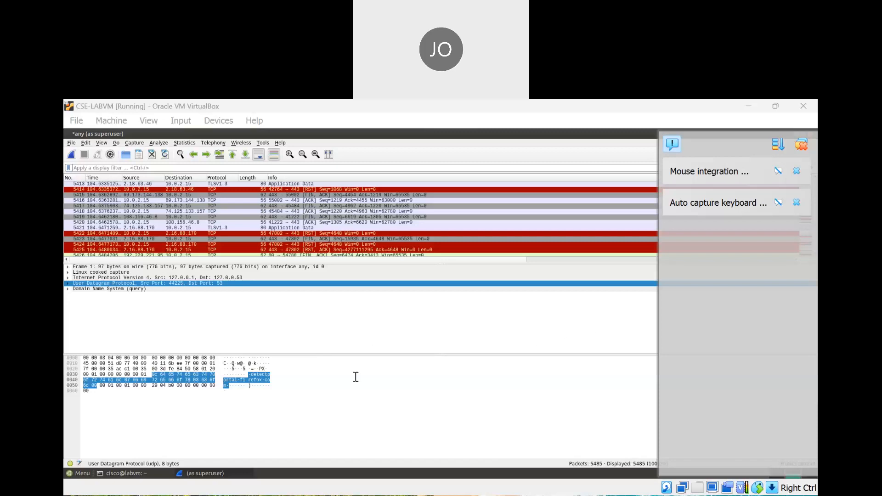
{"action": "left_click", "coordinate": [616, 428]}
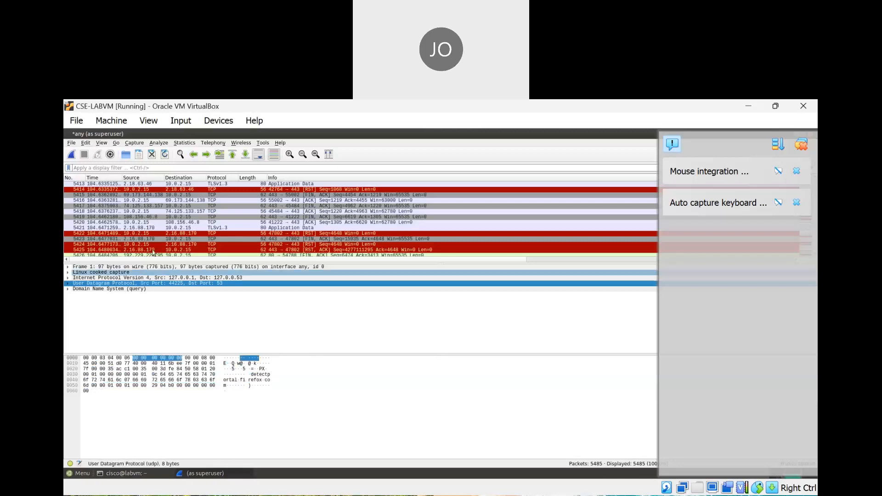
{"action": "left_click", "coordinate": [161, 230]}
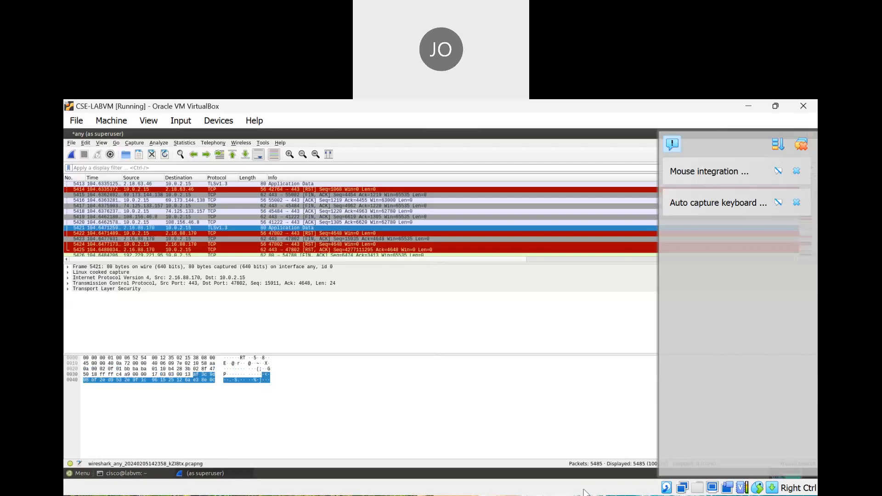
Start a new packet capture from the shark-fin button, triggering the Unsaved packets prompt
{"action": "left_click", "coordinate": [576, 441]}
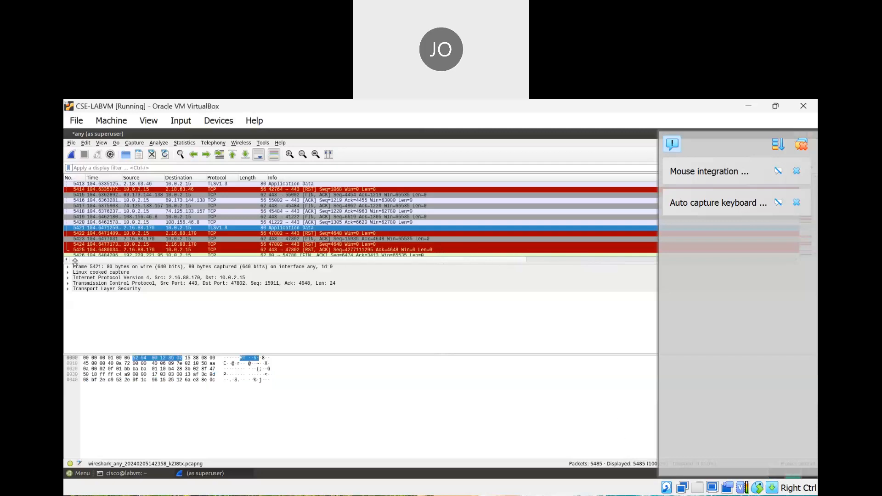
{"action": "left_click", "coordinate": [72, 155]}
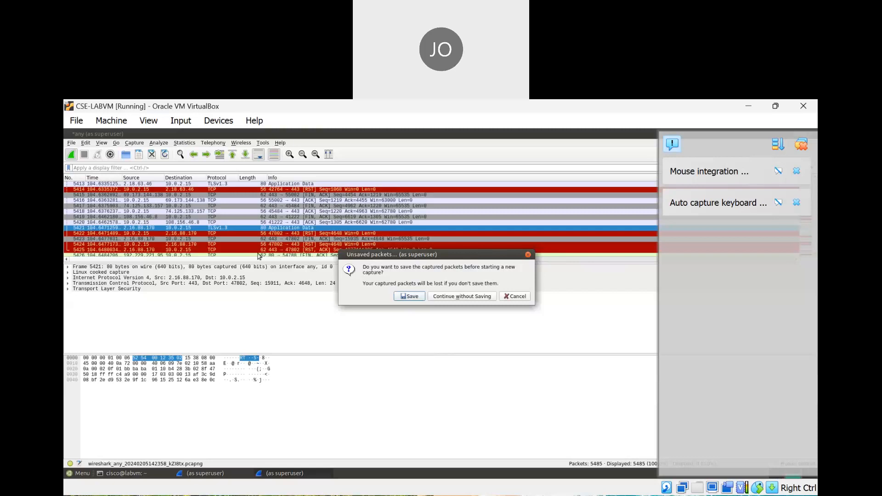
Continue without saving, stop the empty capture, and dismiss the No packets captured notice
{"action": "left_click", "coordinate": [462, 296]}
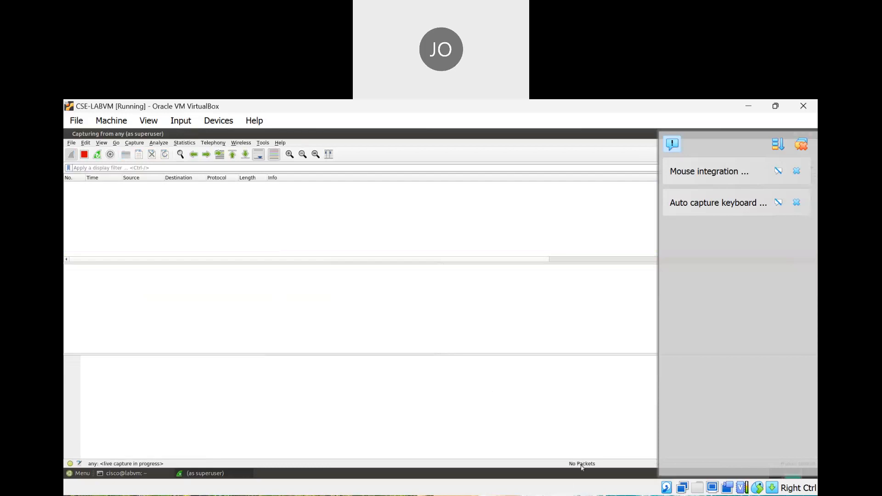
{"action": "left_click", "coordinate": [569, 495]}
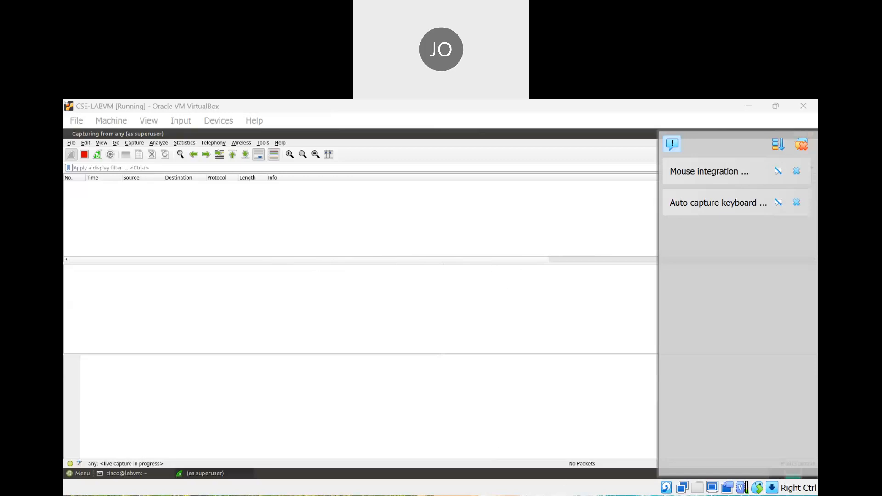
{"action": "left_click", "coordinate": [630, 423]}
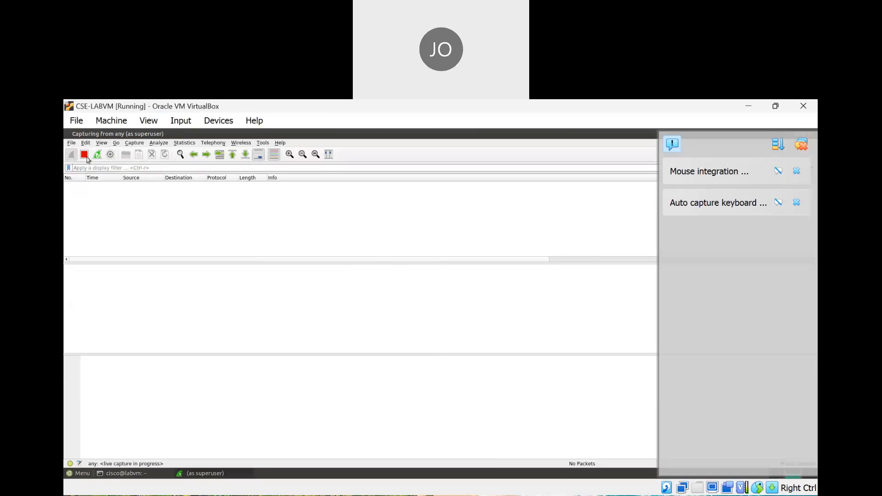
{"action": "left_click", "coordinate": [85, 154]}
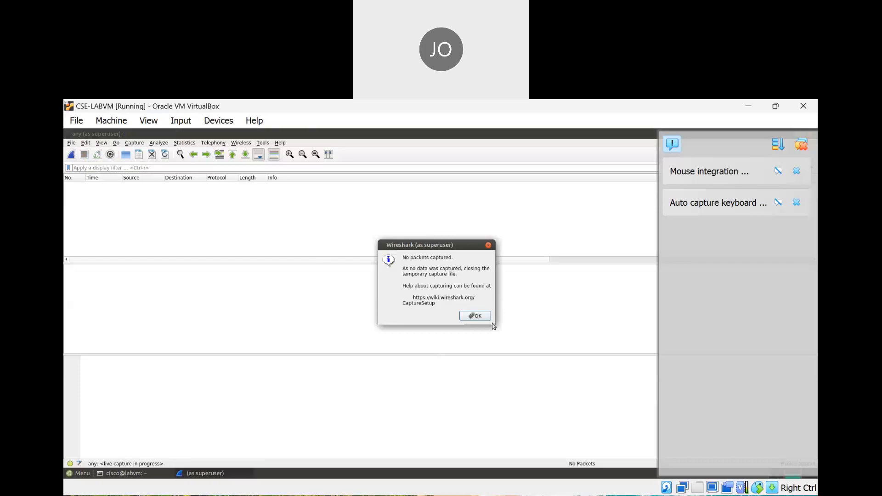
{"action": "left_click", "coordinate": [488, 246]}
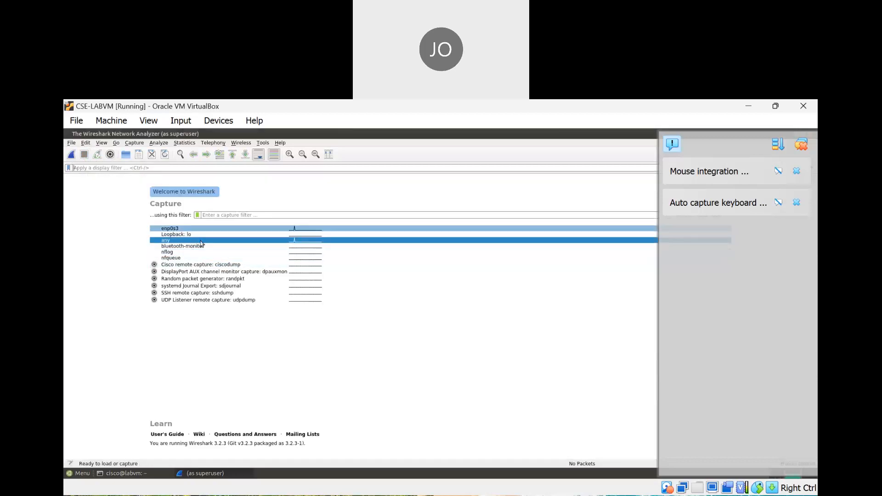
Start a live capture on the any interface and restore Wireshark to a smaller window
{"action": "left_click", "coordinate": [72, 155]}
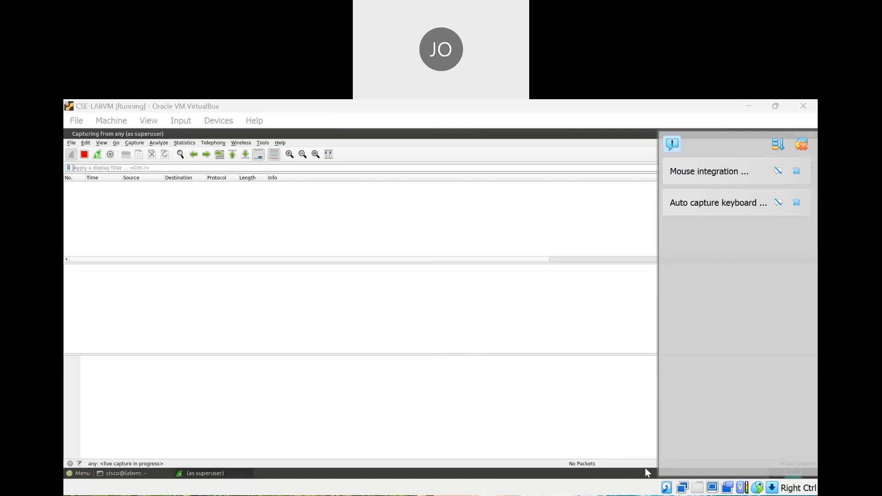
{"action": "left_click", "coordinate": [582, 195]}
{"action": "left_click", "coordinate": [655, 202]}
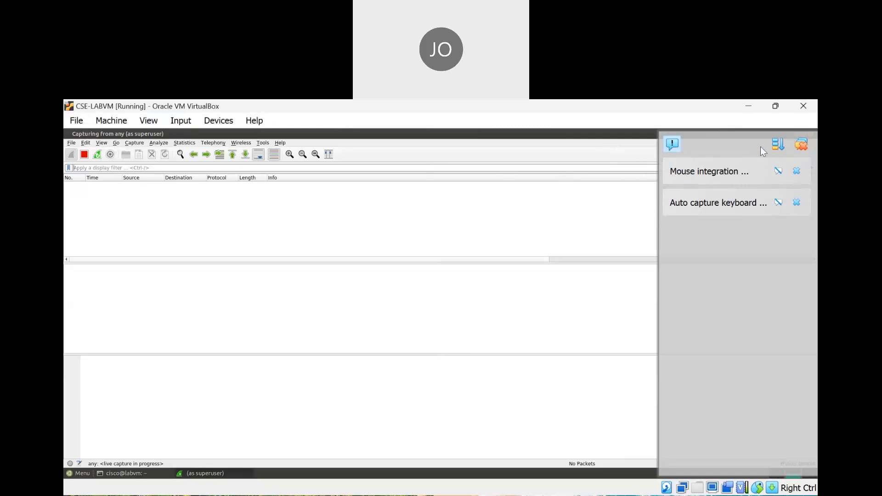
{"action": "left_click", "coordinate": [775, 106]}
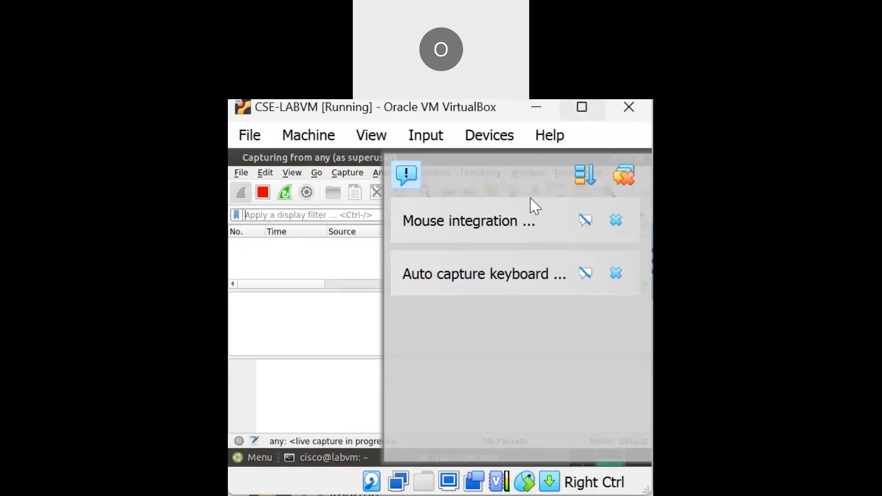
{"action": "left_click", "coordinate": [578, 175]}
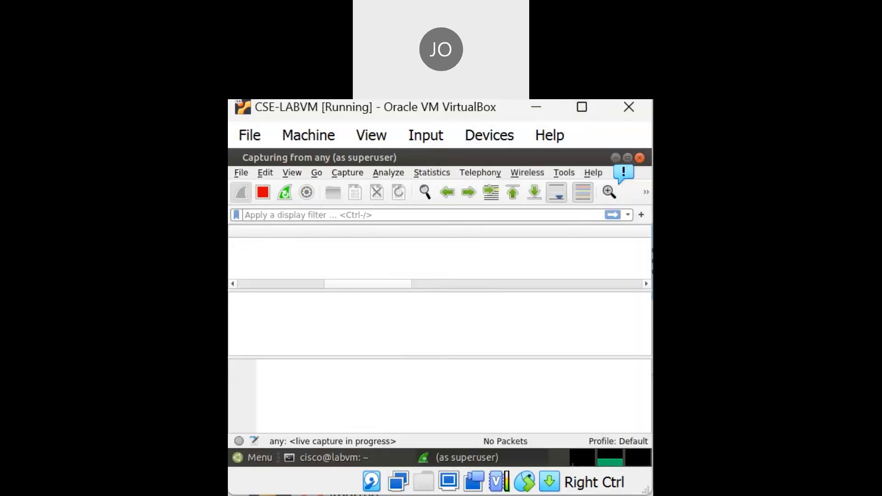
{"action": "left_click", "coordinate": [584, 109]}
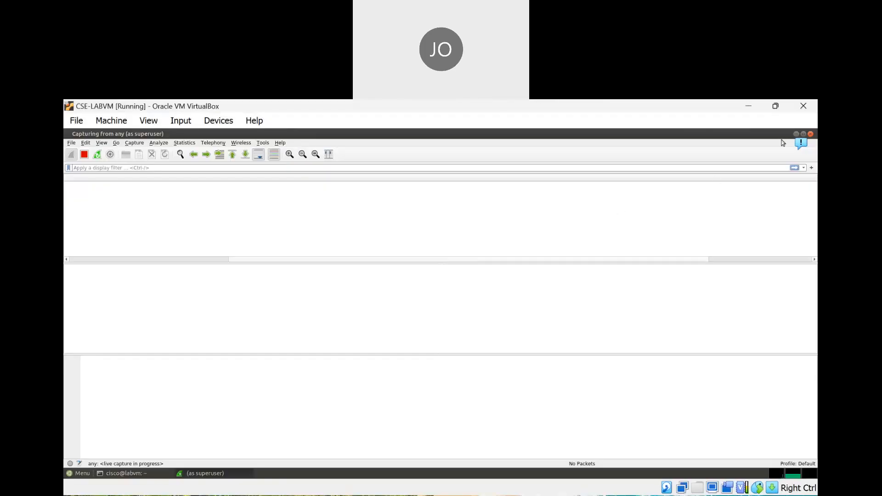
{"action": "left_click", "coordinate": [804, 134]}
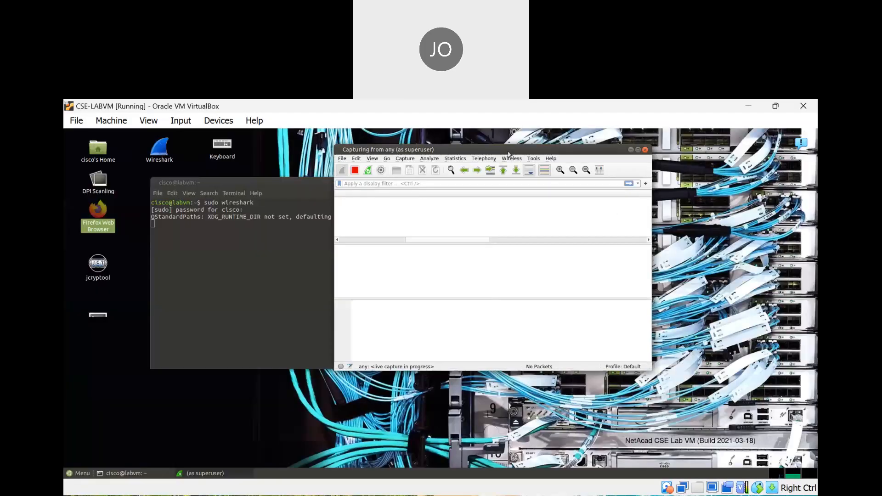
Move Wireshark to the right and open a second Terminal from the desktop icon beside it
{"action": "left_click_drag", "start_coordinate": [508, 152], "coordinate": [654, 189]}
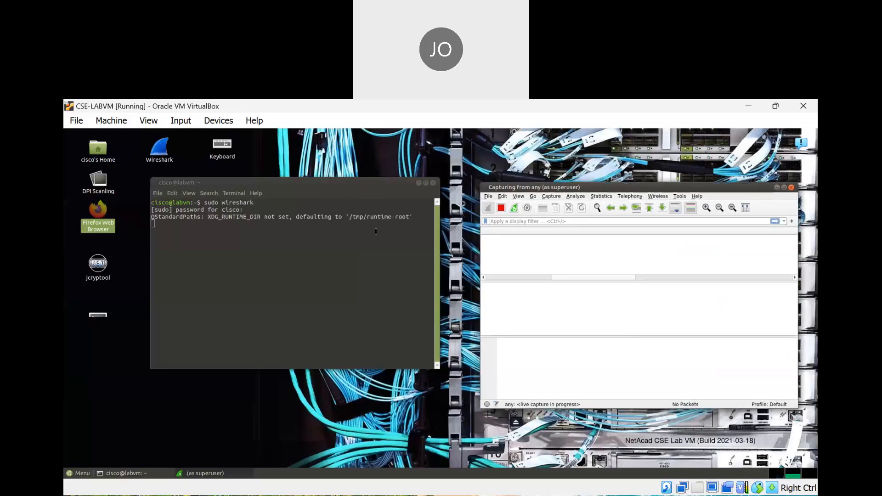
{"action": "left_click", "coordinate": [100, 317]}
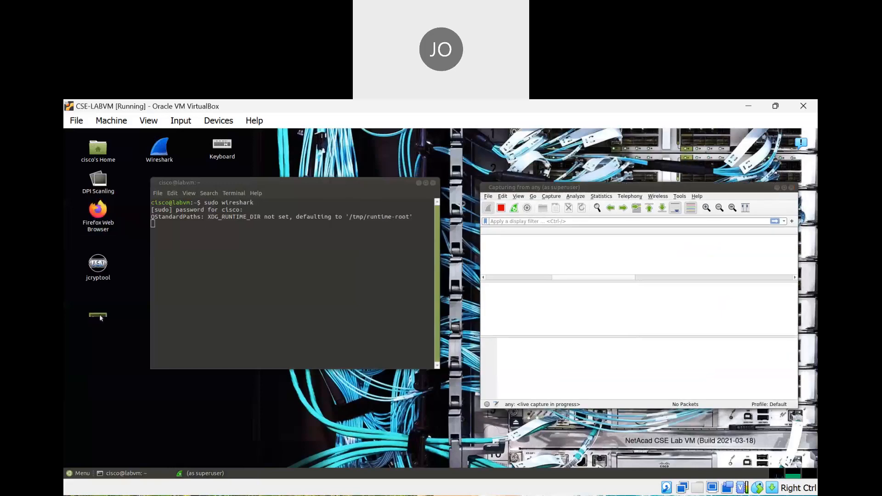
{"action": "double_click", "coordinate": [100, 314]}
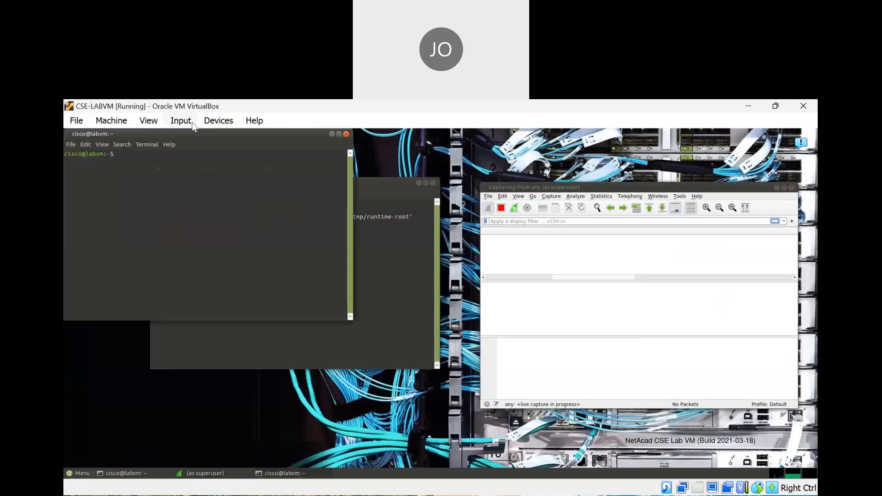
{"action": "left_click_drag", "start_coordinate": [196, 131], "coordinate": [231, 215]}
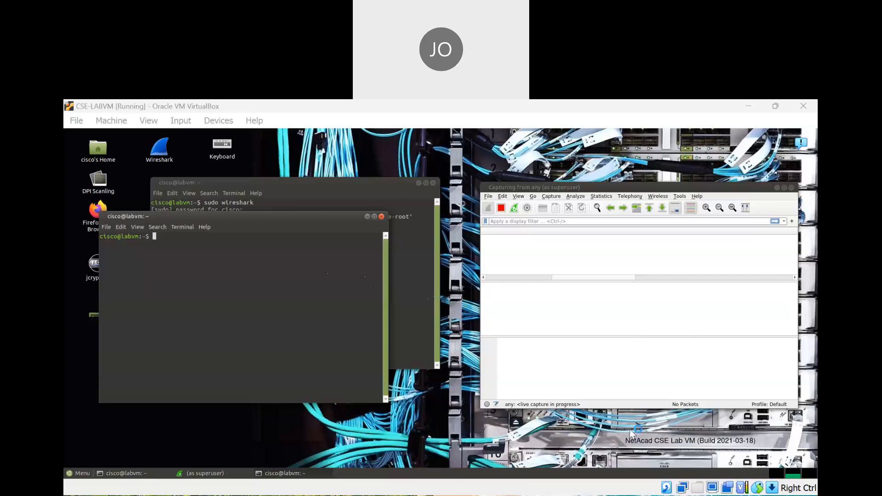
Run 'telnet localhost' and log in with the lab account's username and password
{"action": "left_click", "coordinate": [136, 251]}
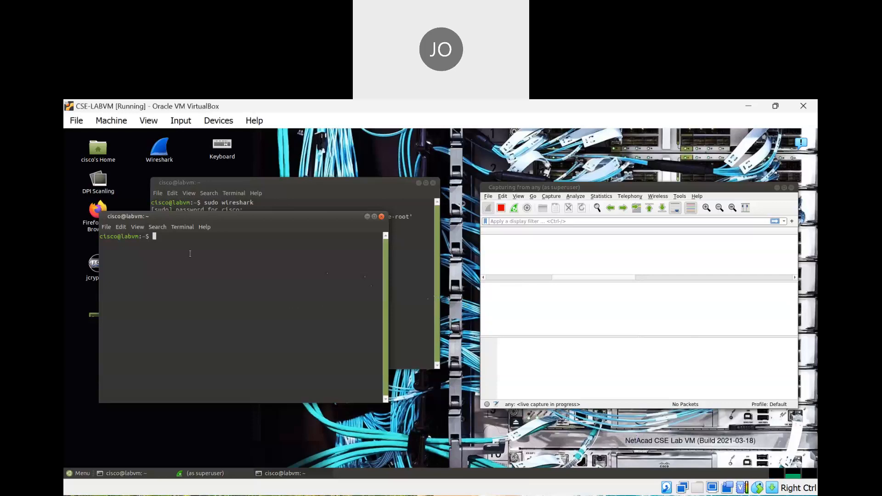
{"action": "type", "text": "telnet localhost"}
{"action": "key", "text": "Return"}
{"action": "type", "text": "cisco"}
{"action": "key", "text": "Return"}
{"action": "type", "text": "password"}
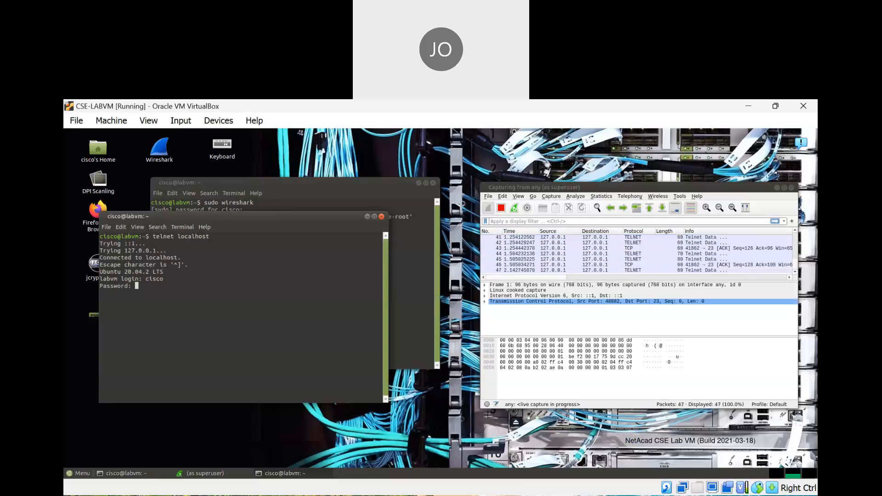
{"action": "key", "text": "Return"}
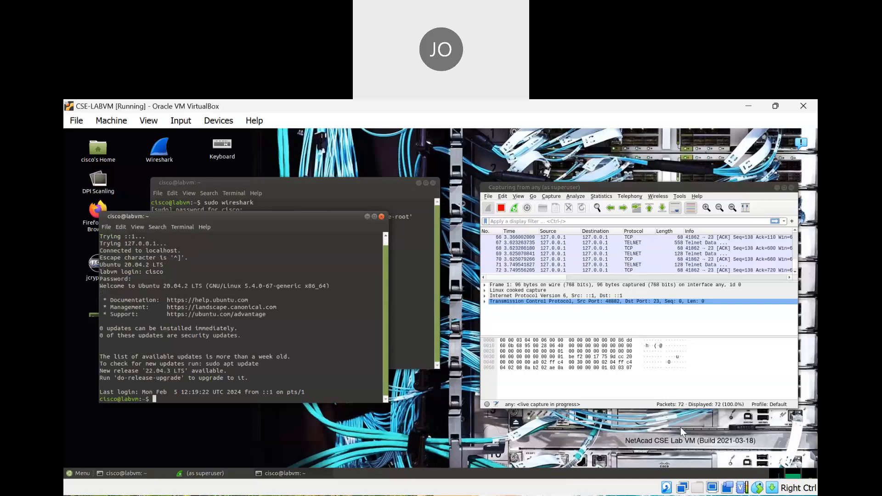
{"action": "left_click", "coordinate": [580, 494]}
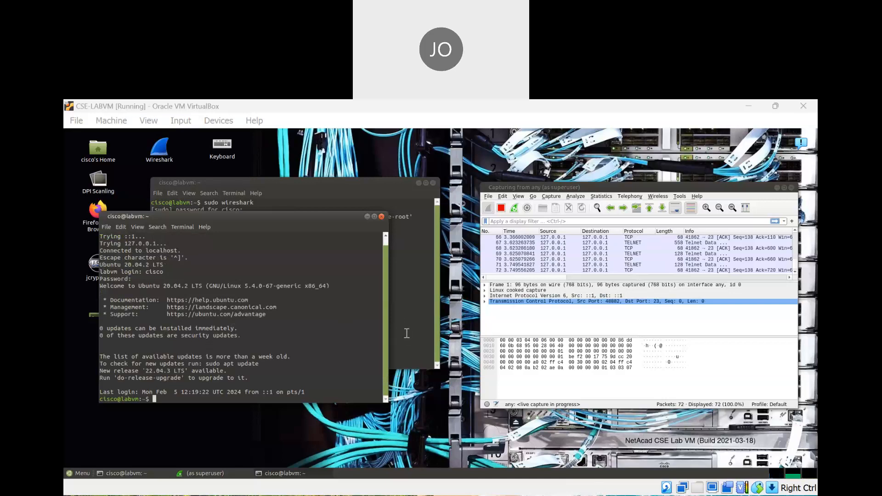
{"action": "left_click", "coordinate": [128, 412]}
End the telnet session and close the terminal with exit
{"action": "type", "text": "exit"}
{"action": "key", "text": "Return"}
{"action": "type", "text": "exit"}
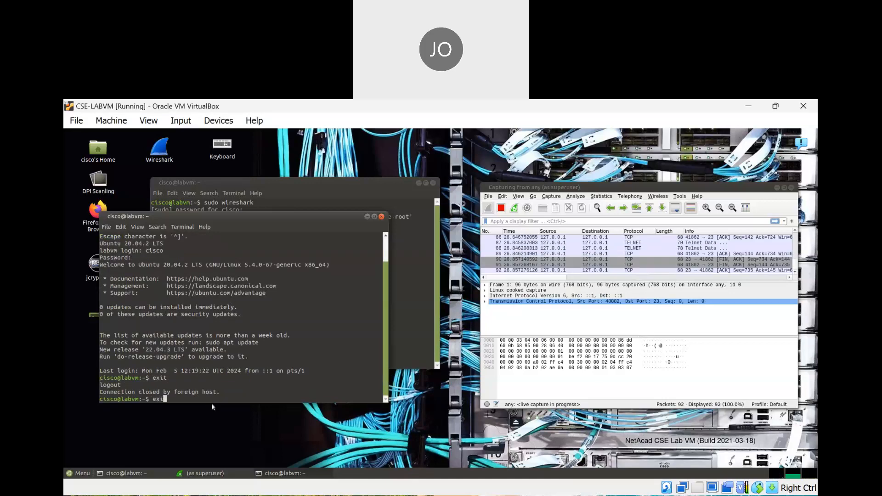
{"action": "key", "text": "Return"}
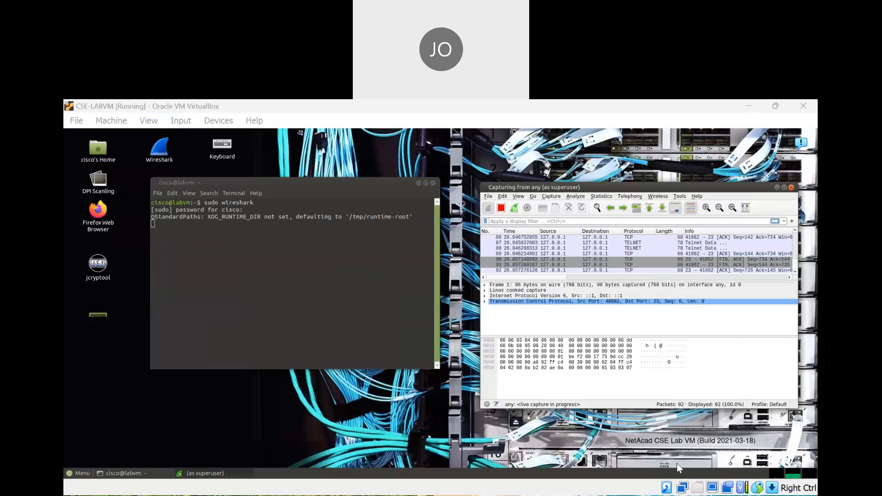
Move Wireshark left and stop the live capture at 92 packets
{"action": "left_click", "coordinate": [688, 427]}
{"action": "left_click_drag", "start_coordinate": [588, 190], "coordinate": [481, 183]}
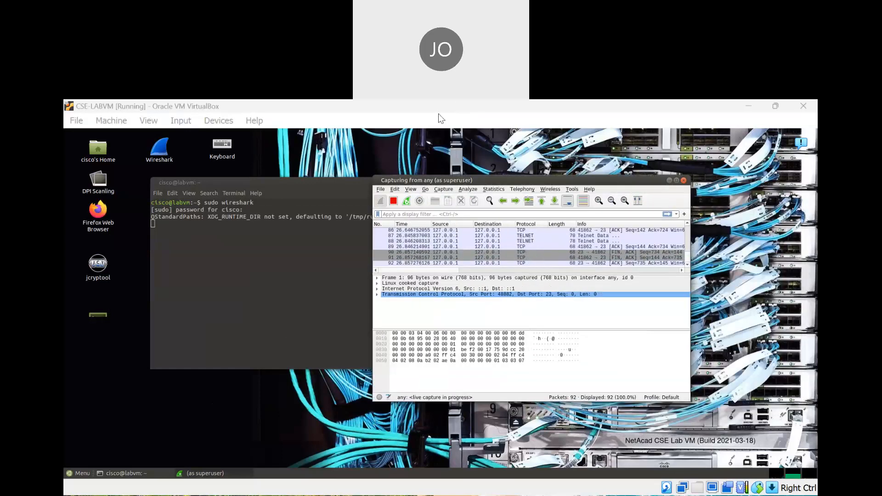
{"action": "left_click", "coordinate": [394, 202]}
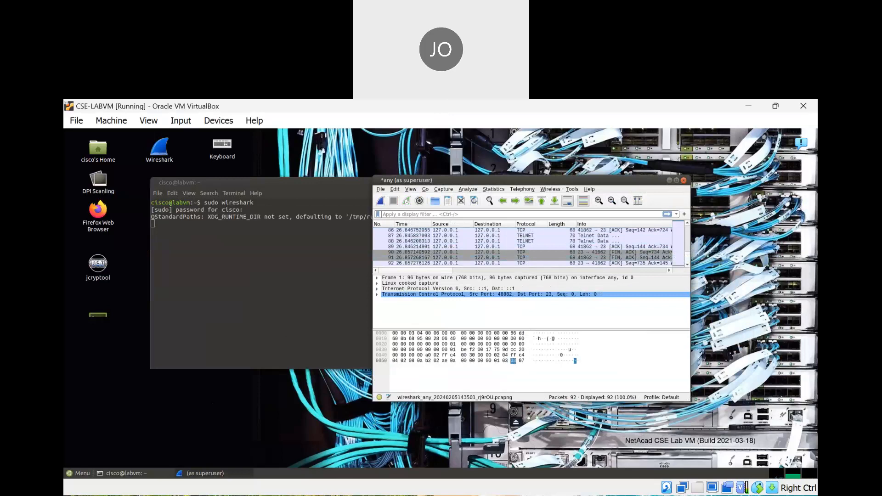
Maximize Wireshark so its 92-packet capture fills the VM desktop
{"action": "key", "text": "alt+Tab"}
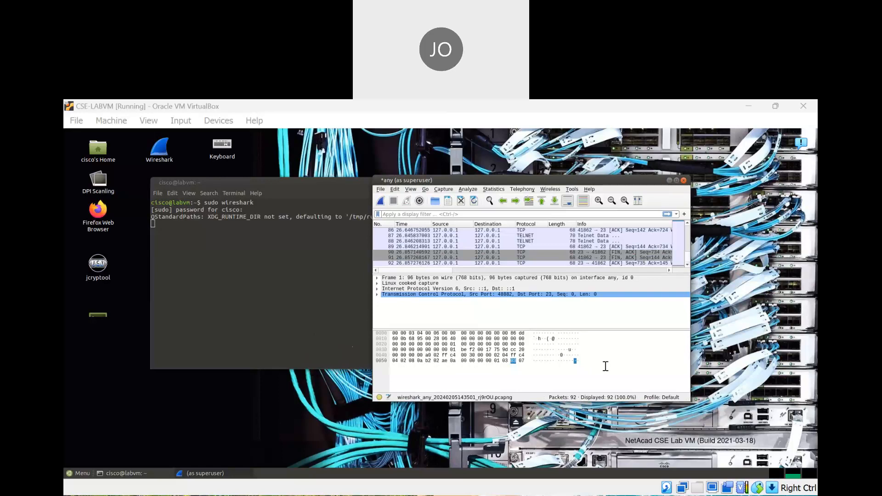
{"action": "left_click", "coordinate": [663, 408]}
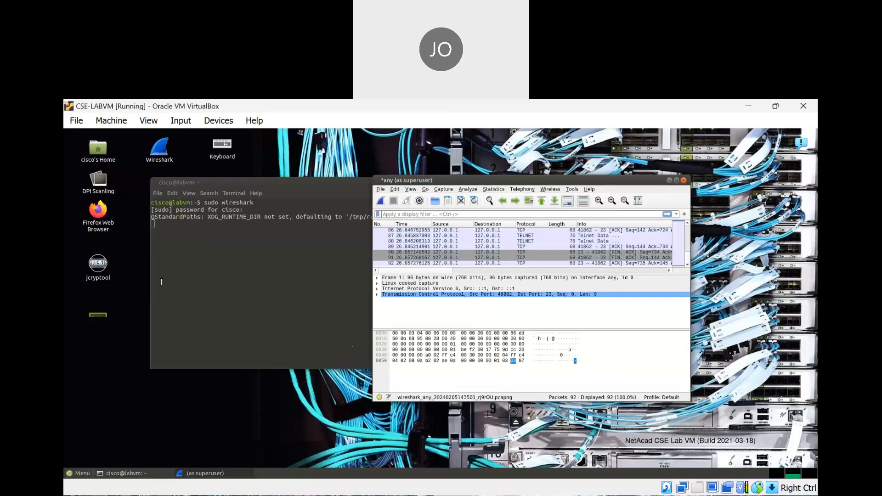
{"action": "left_click", "coordinate": [677, 181]}
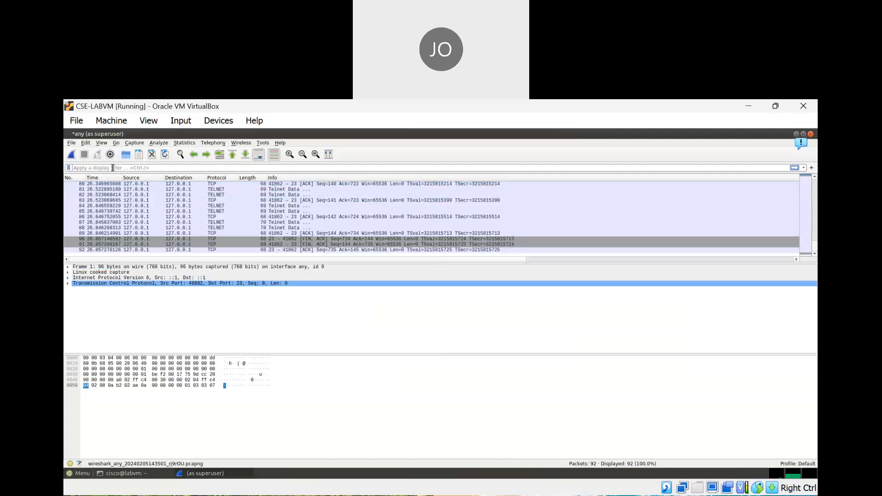
Apply the 'telnet' display filter, leaving 45 of 92 packets, and open the Find Packet bar
{"action": "left_click", "coordinate": [112, 168]}
{"action": "type", "text": "telnet"}
{"action": "key", "text": "Return"}
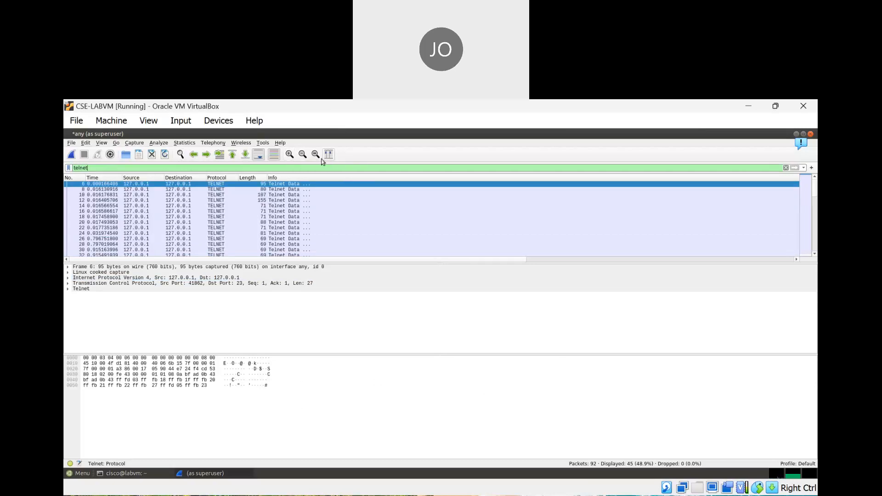
{"action": "left_click", "coordinate": [181, 155]}
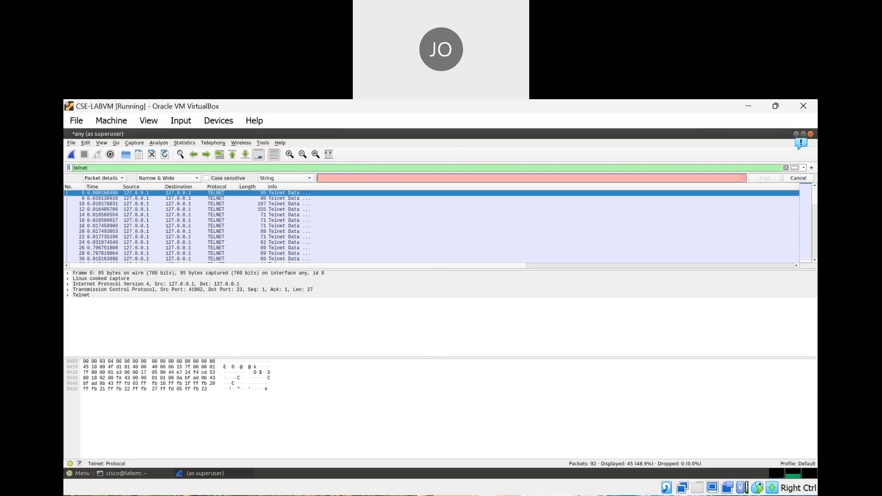
{"action": "left_click", "coordinate": [562, 440]}
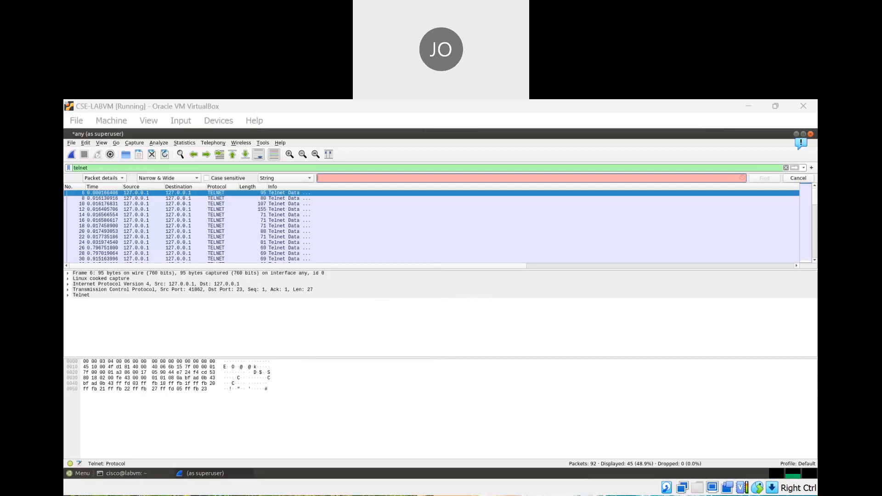
{"action": "left_click", "coordinate": [653, 420]}
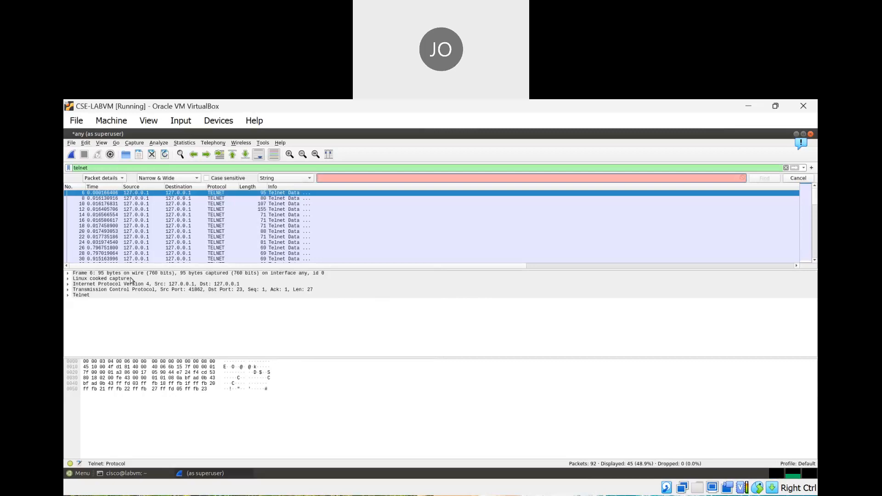
{"action": "left_click", "coordinate": [164, 180]}
{"action": "left_click", "coordinate": [166, 180]}
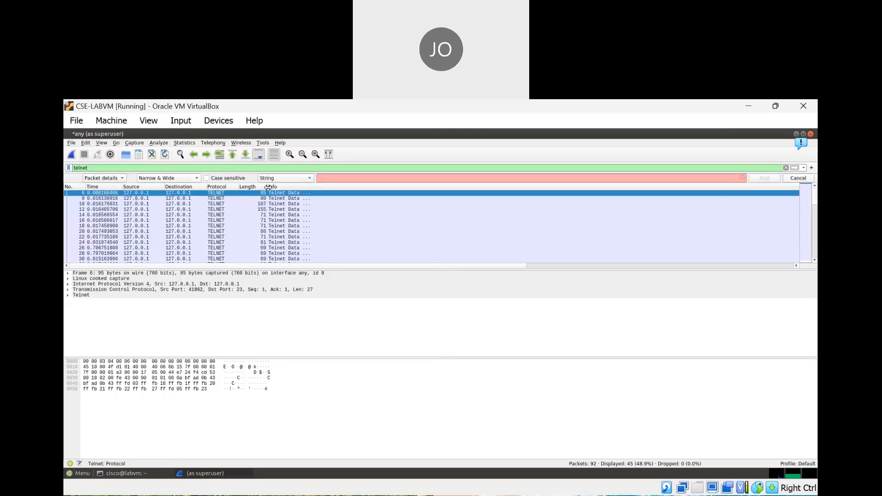
{"action": "left_click", "coordinate": [303, 179]}
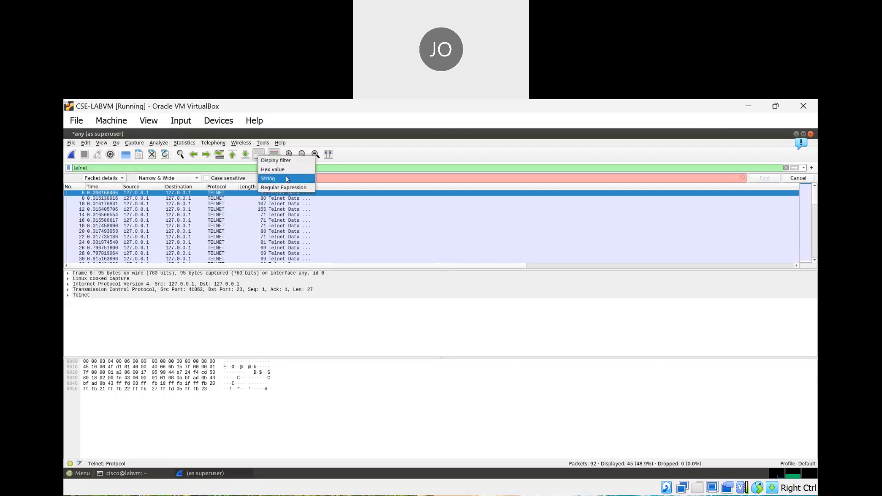
{"action": "left_click", "coordinate": [285, 161]}
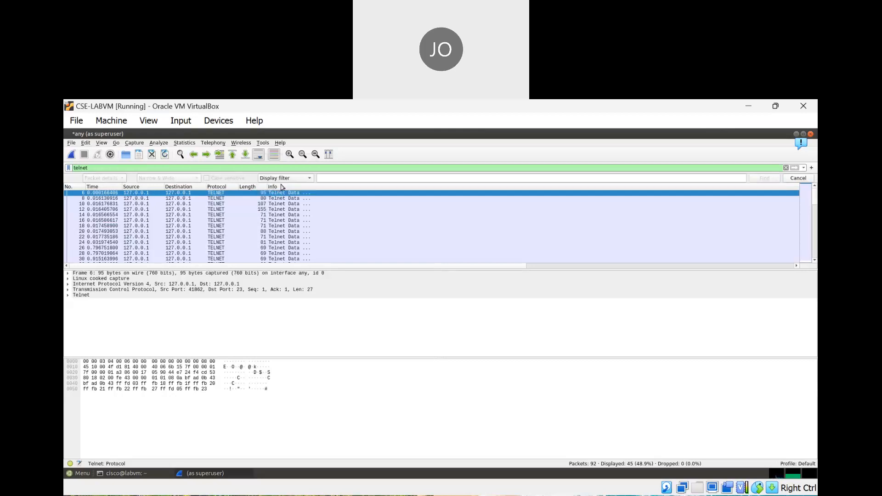
{"action": "left_click", "coordinate": [306, 180]}
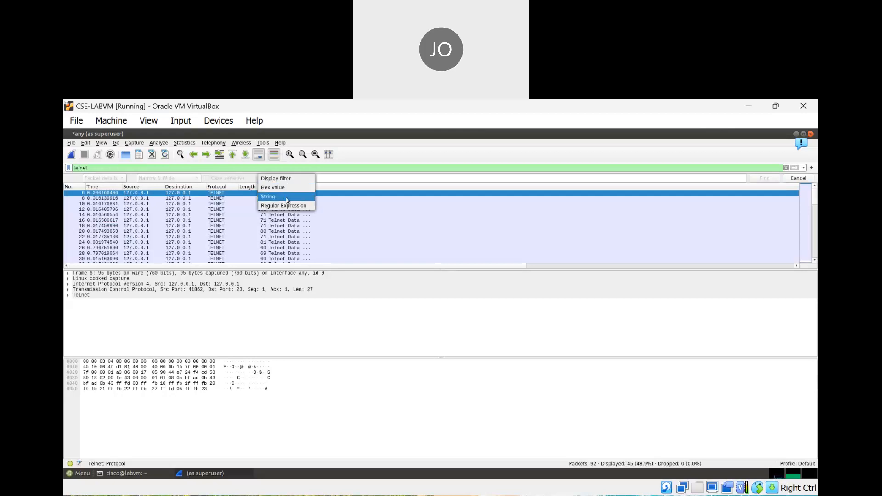
{"action": "left_click", "coordinate": [335, 177]}
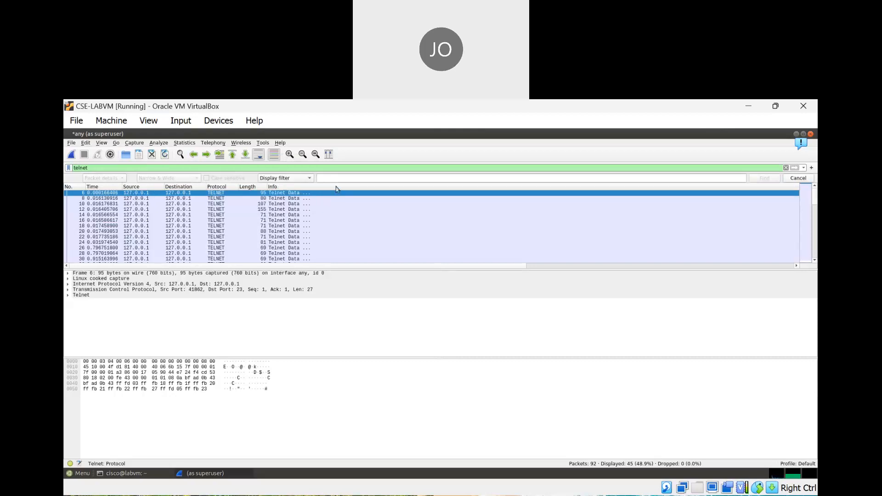
{"action": "left_click", "coordinate": [309, 178]}
{"action": "left_click", "coordinate": [297, 196]}
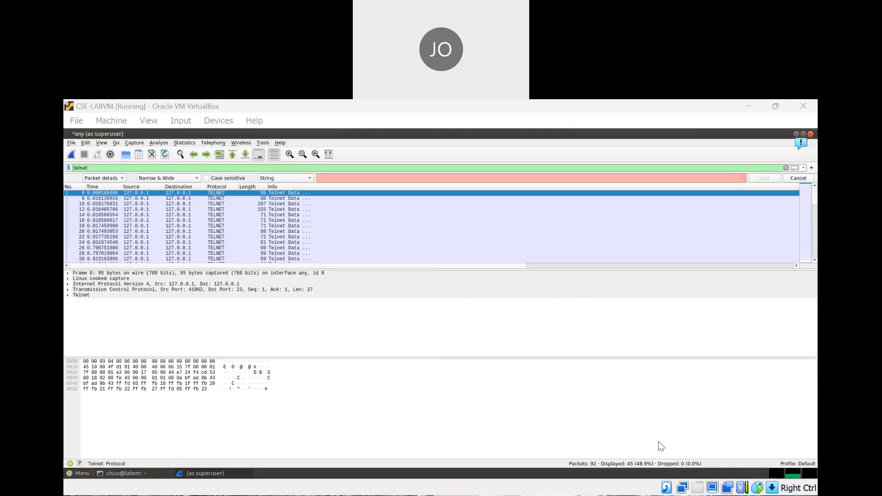
{"action": "left_click", "coordinate": [661, 421]}
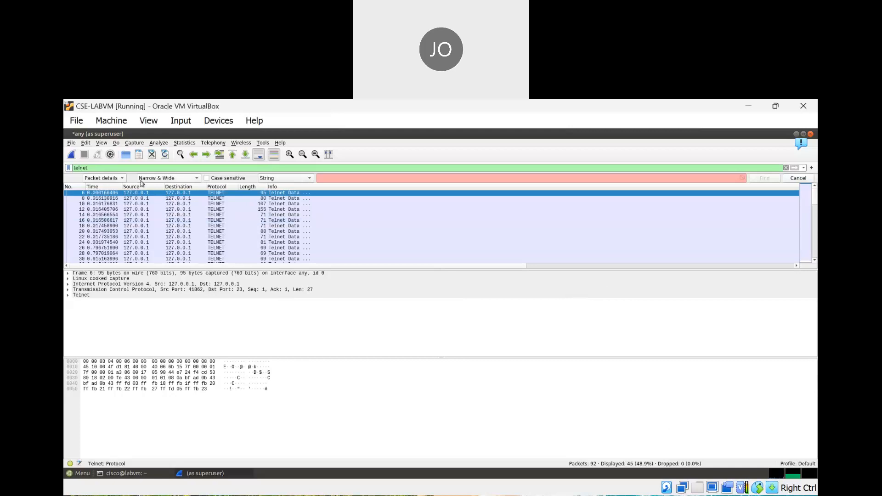
{"action": "left_click", "coordinate": [108, 178]}
{"action": "left_click", "coordinate": [101, 171]}
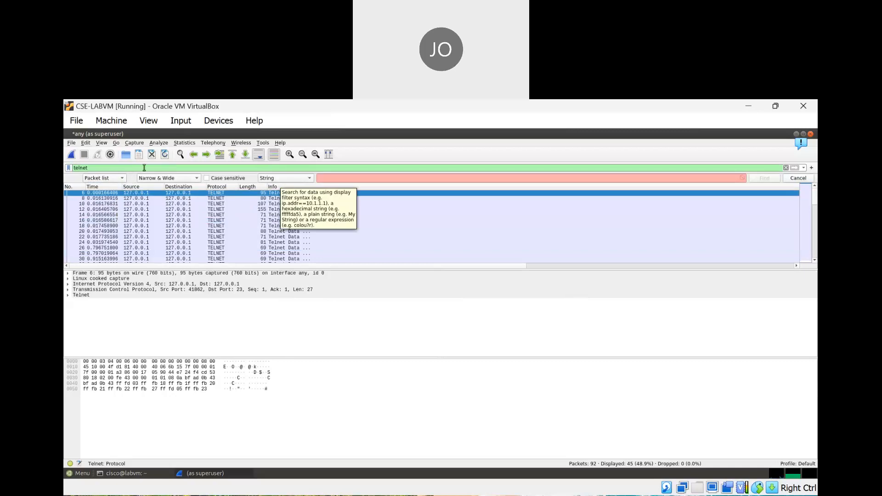
{"action": "left_click", "coordinate": [301, 178]}
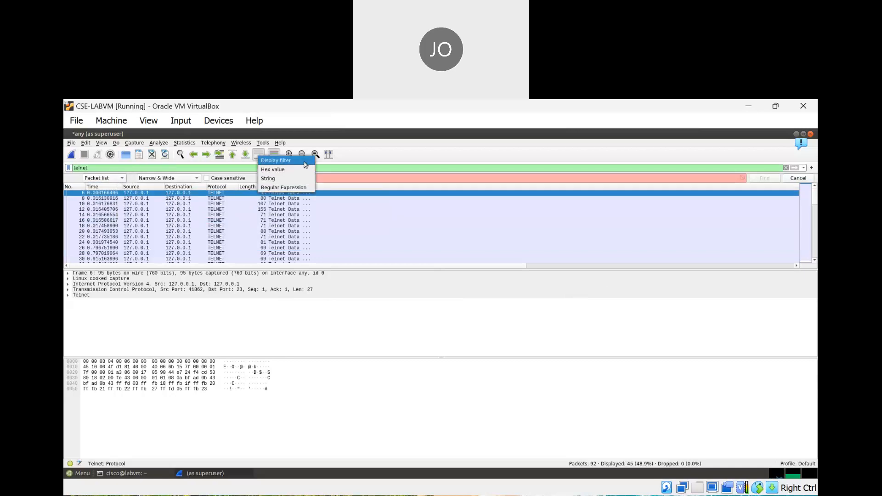
{"action": "left_click", "coordinate": [292, 162]}
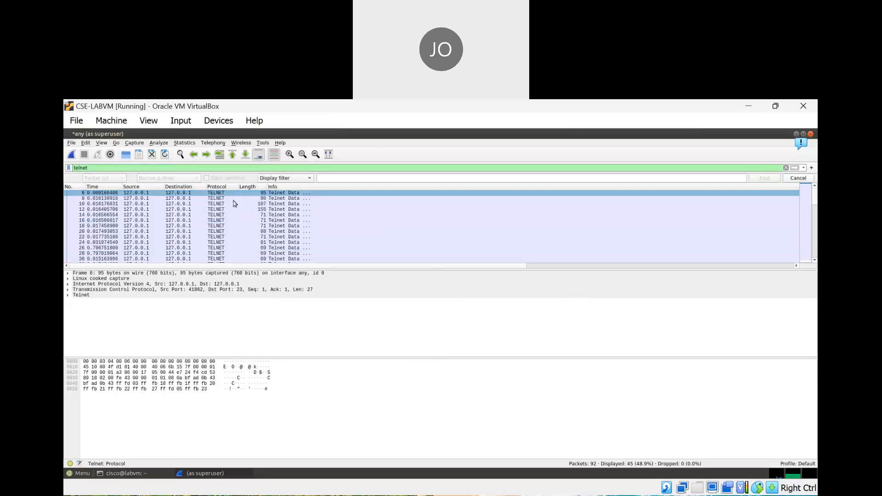
{"action": "left_click", "coordinate": [311, 181]}
{"action": "left_click", "coordinate": [292, 198]}
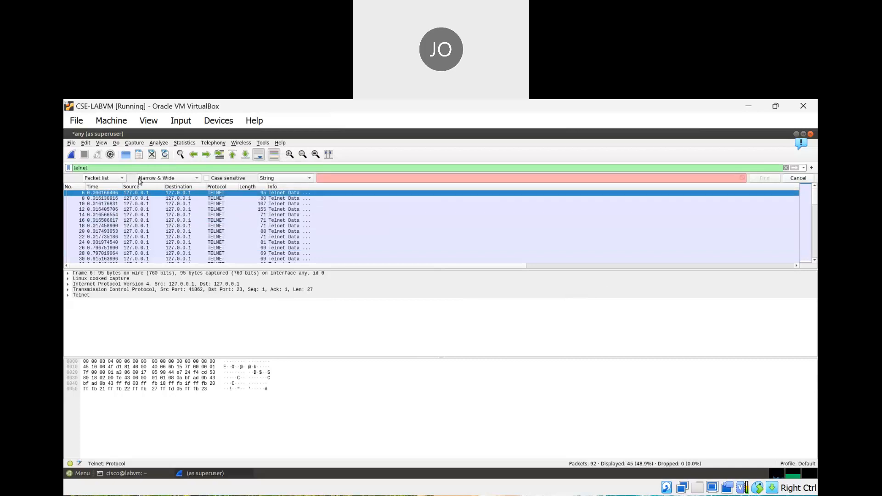
{"action": "left_click", "coordinate": [120, 179]}
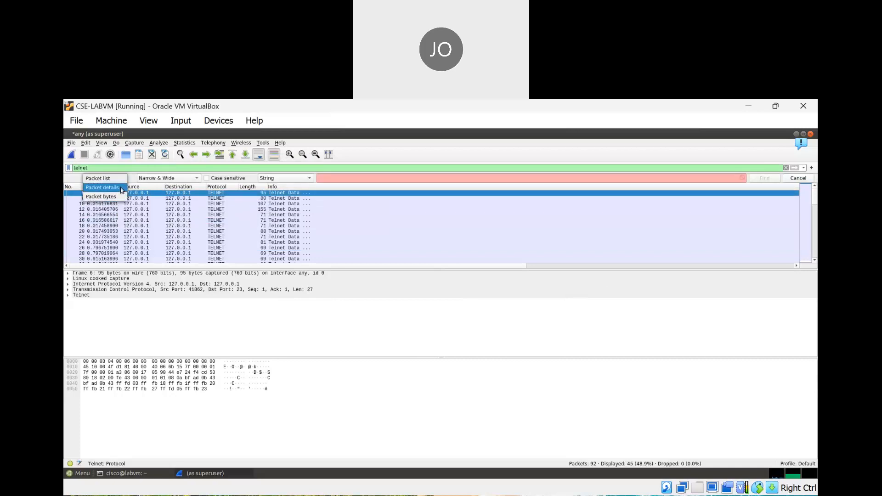
{"action": "left_click", "coordinate": [103, 187]}
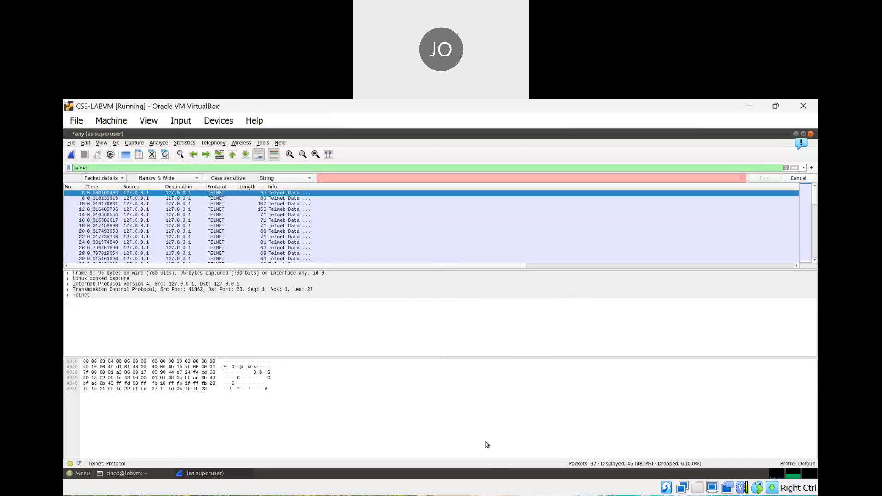
{"action": "left_click", "coordinate": [577, 419]}
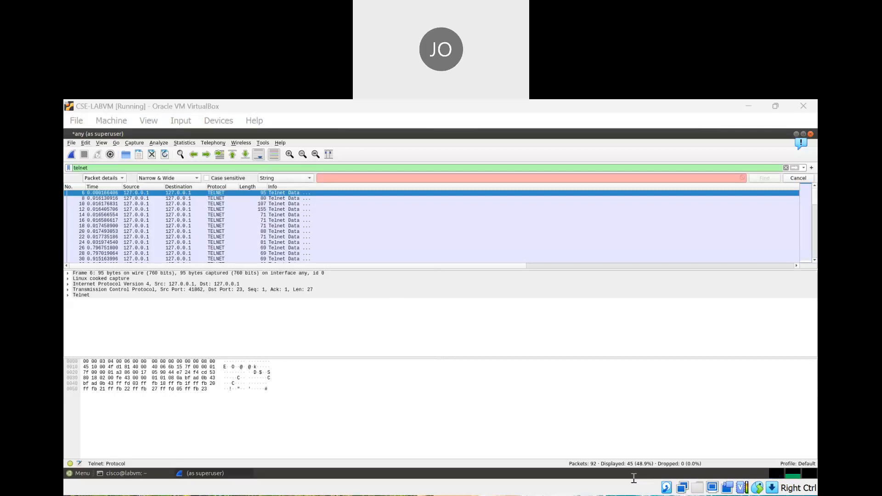
Search the packets for the string 'labvm login', landing on frame 24
{"action": "left_click", "coordinate": [665, 411]}
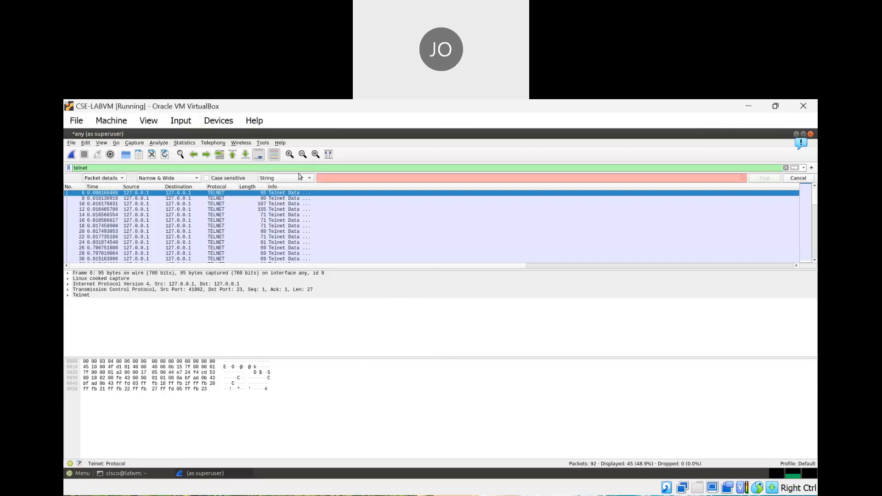
{"action": "left_click", "coordinate": [331, 179]}
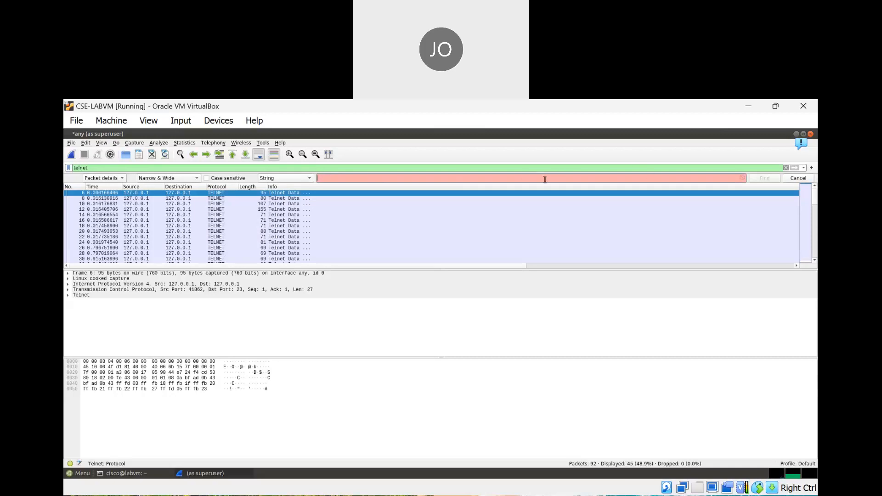
{"action": "type", "text": "labvm login"}
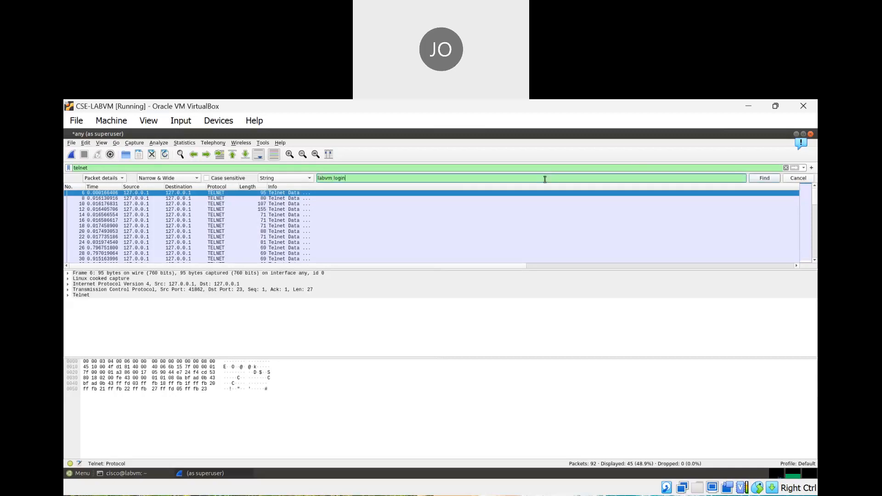
{"action": "key", "text": "Return"}
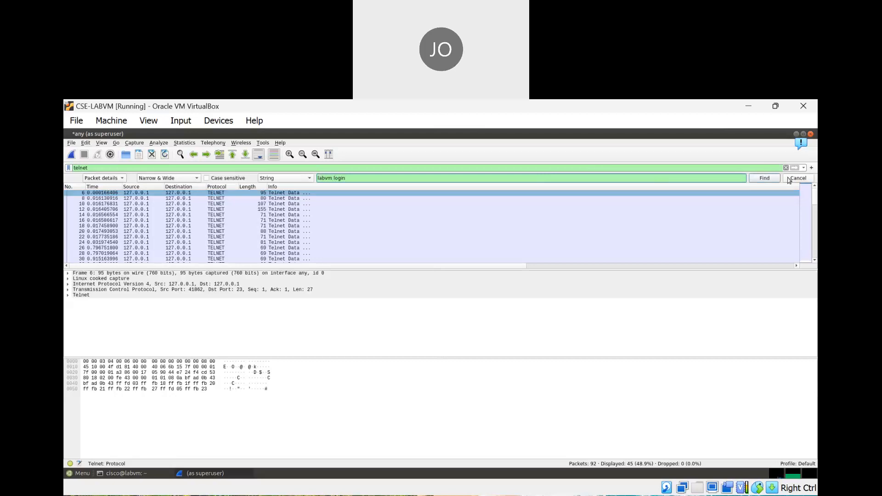
{"action": "left_click", "coordinate": [768, 180]}
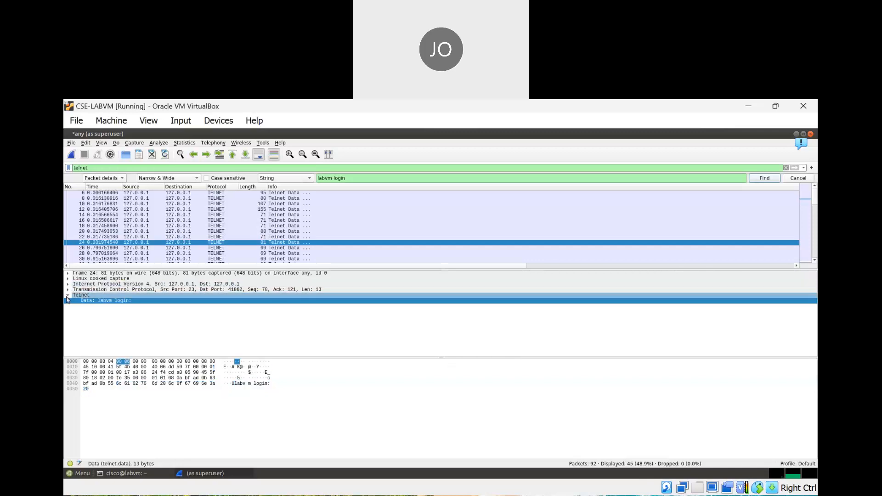
Collapse and re-expand frame 24's Telnet node to show the 'Data: labvm login:' row
{"action": "left_click", "coordinate": [68, 296]}
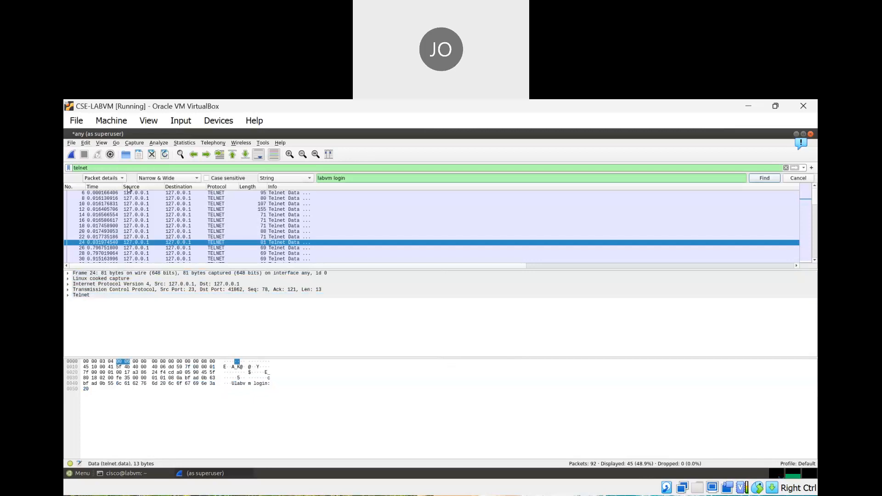
{"action": "left_click", "coordinate": [68, 297]}
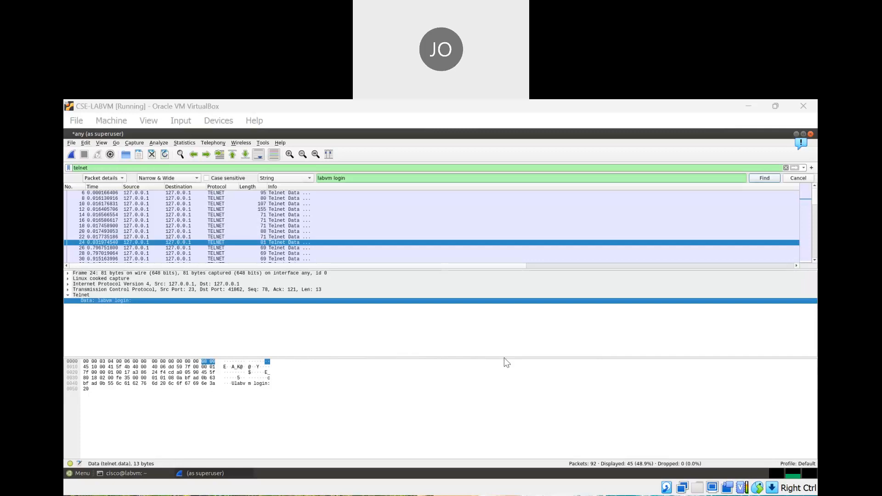
Refocus the VM window and select 'Data: labvm login:' in packet details to highlight its bytes
{"action": "left_click", "coordinate": [665, 438]}
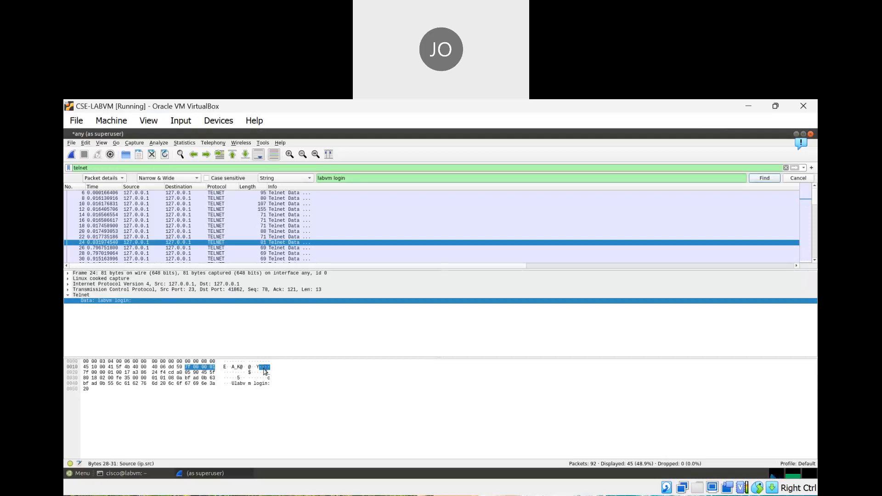
{"action": "key", "text": "alt+Tab"}
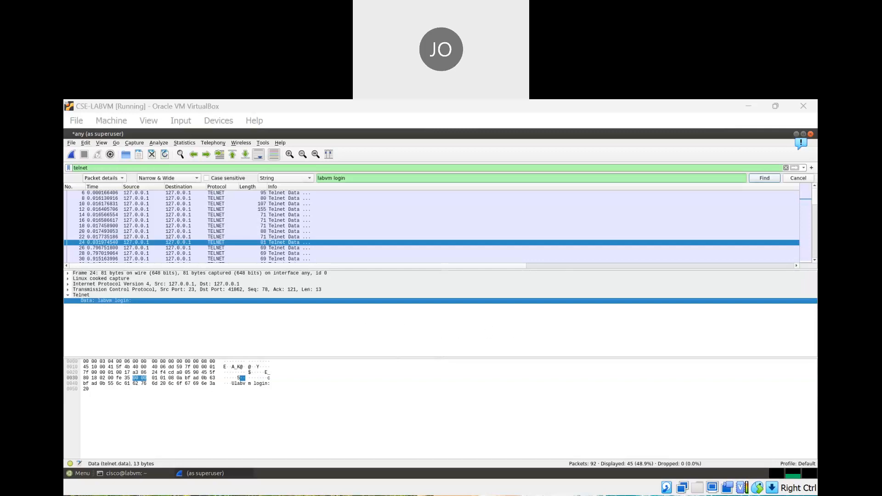
{"action": "left_click", "coordinate": [655, 428]}
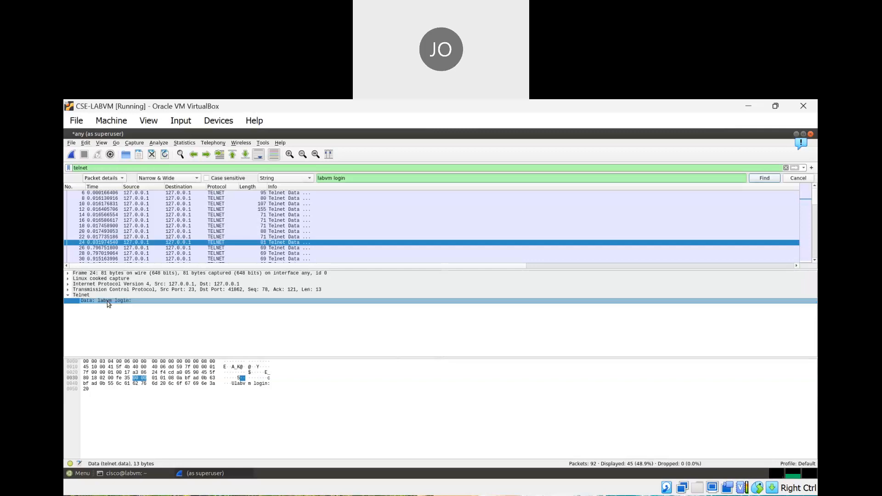
{"action": "left_click", "coordinate": [78, 301]}
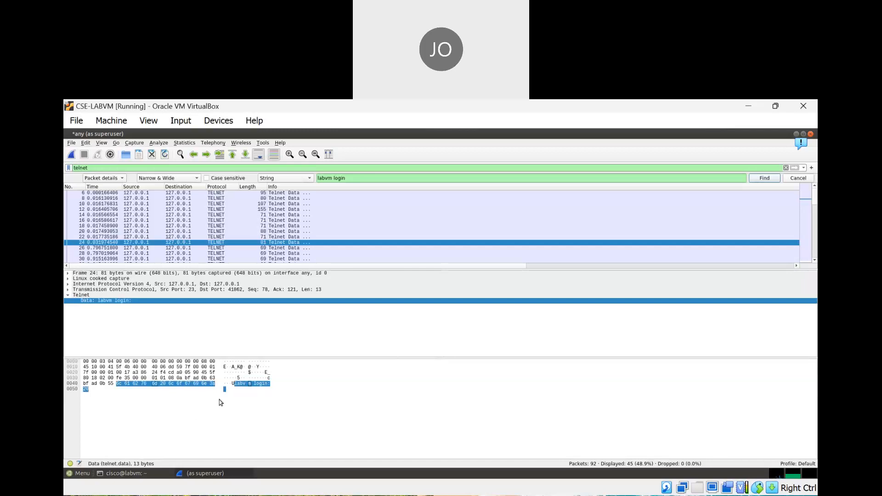
Trace chosen payload bytes in the ASCII column back to their TCP header and Telnet data fields
{"action": "left_click", "coordinate": [230, 386]}
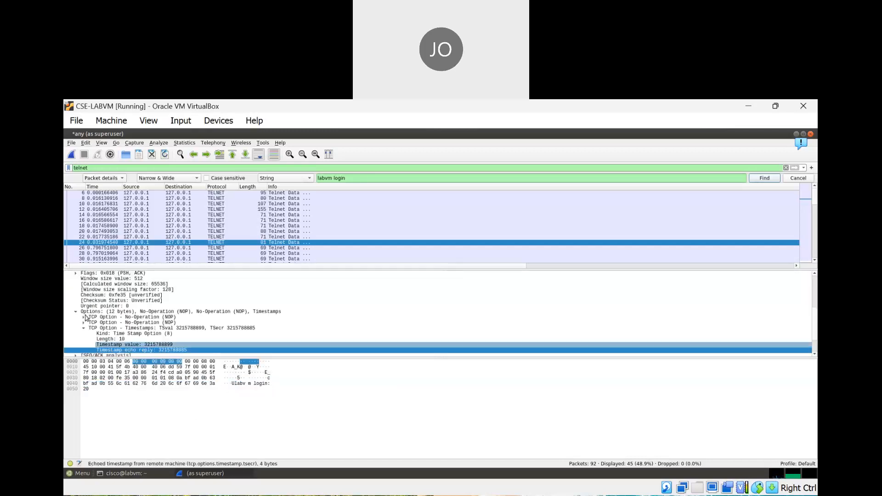
{"action": "scroll", "coordinate": [161, 331], "scroll_direction": "up", "scroll_amount": 3}
{"action": "scroll", "coordinate": [144, 315], "scroll_direction": "up", "scroll_amount": 2}
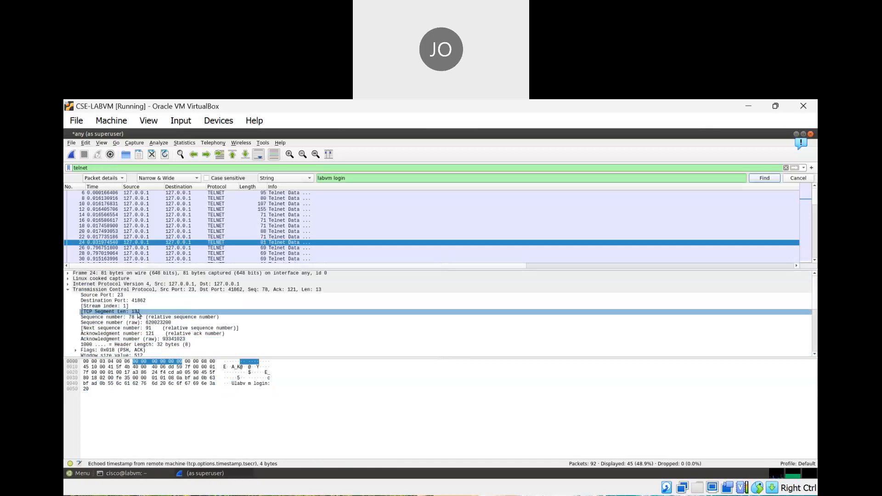
{"action": "scroll", "coordinate": [77, 299], "scroll_direction": "down", "scroll_amount": 3}
{"action": "scroll", "coordinate": [77, 300], "scroll_direction": "up", "scroll_amount": 3}
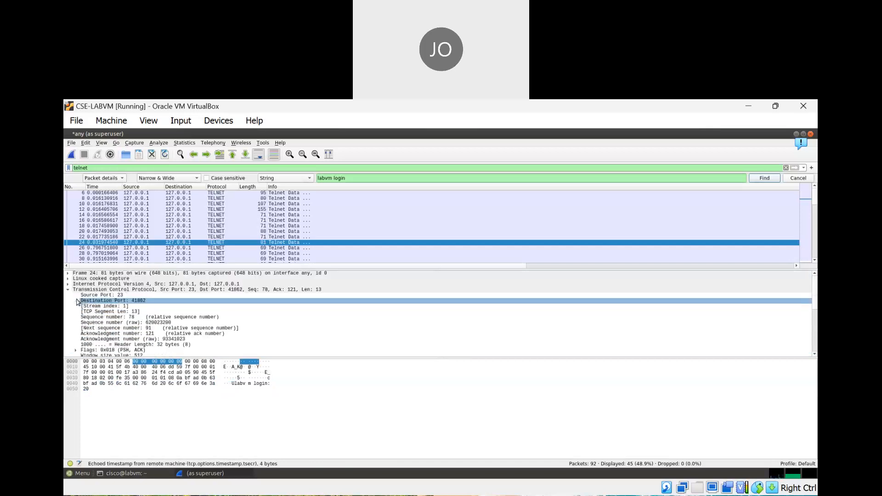
{"action": "left_click", "coordinate": [234, 384]}
{"action": "scroll", "coordinate": [99, 321], "scroll_direction": "up", "scroll_amount": 3}
{"action": "scroll", "coordinate": [99, 322], "scroll_direction": "up", "scroll_amount": 1}
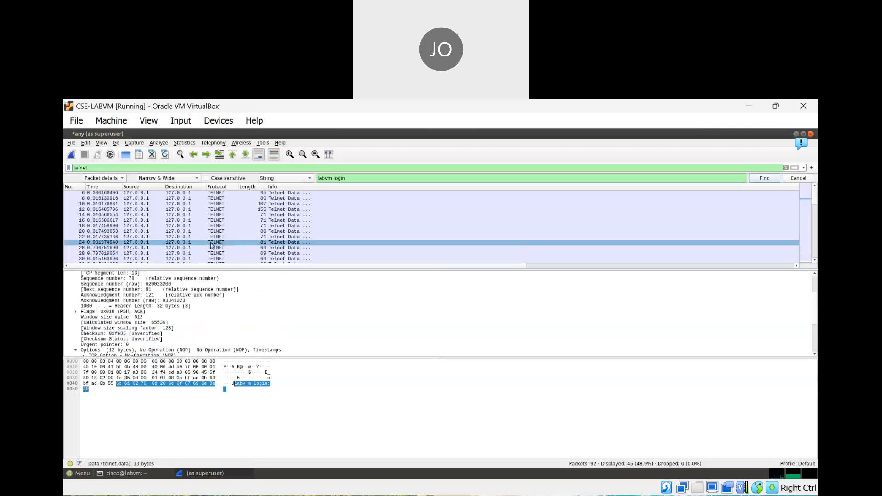
Inspect packet 24's 'labvm login:' payload bytes and Telnet data field in its popup window, then close it
{"action": "double_click", "coordinate": [221, 243]}
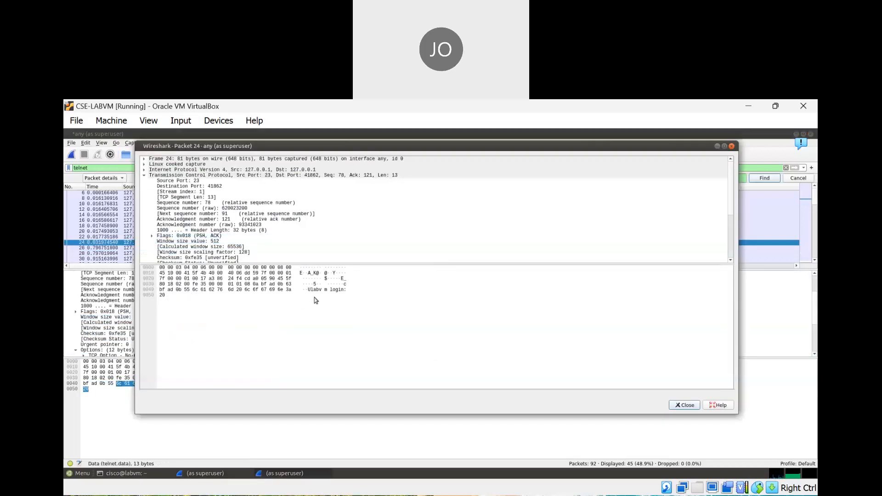
{"action": "left_click", "coordinate": [324, 291]}
{"action": "left_click_drag", "start_coordinate": [324, 146], "coordinate": [271, 157]}
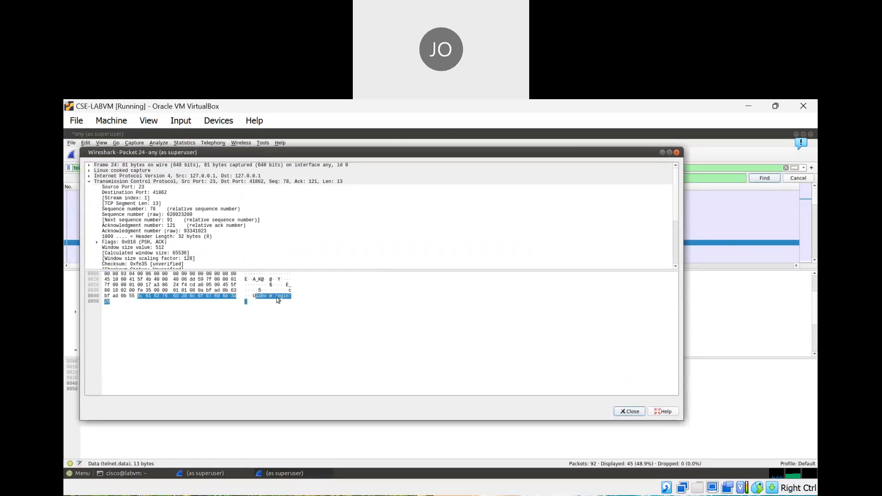
{"action": "left_click", "coordinate": [291, 296]}
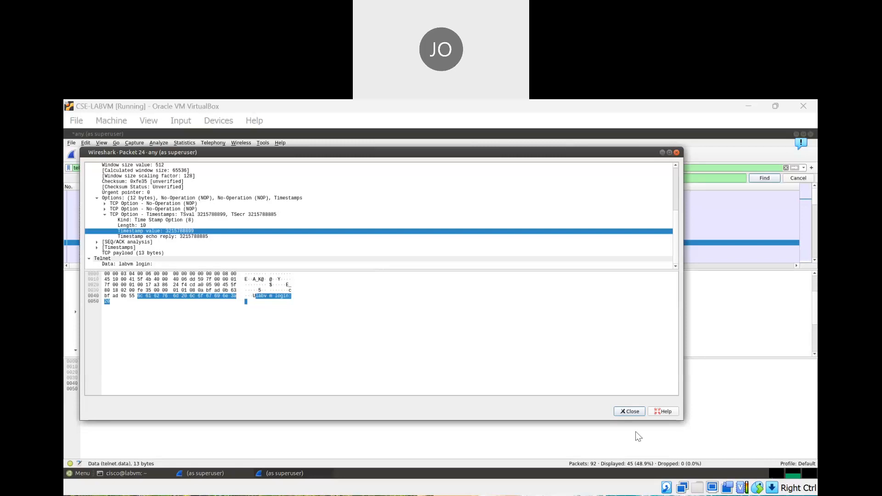
{"action": "left_click", "coordinate": [677, 153]}
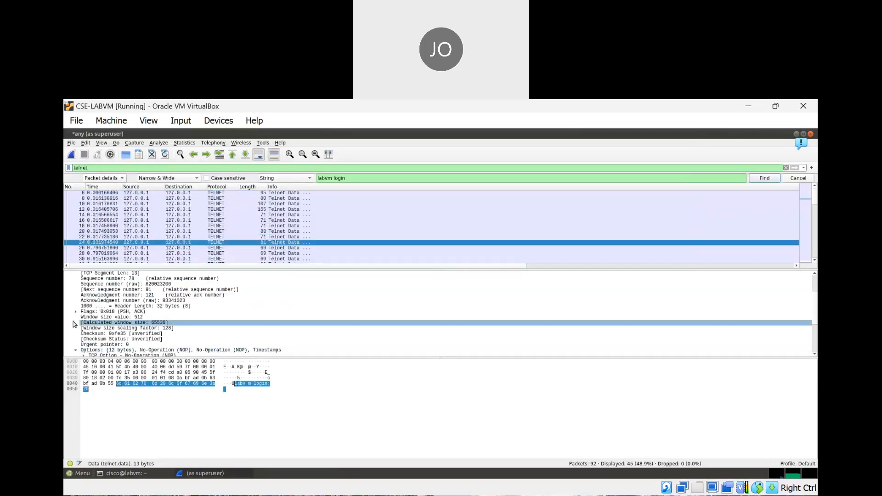
Briefly expand the TCP flags, collapse the TCP header, and expand Telnet showing 'labvm login:'
{"action": "left_click", "coordinate": [75, 311]}
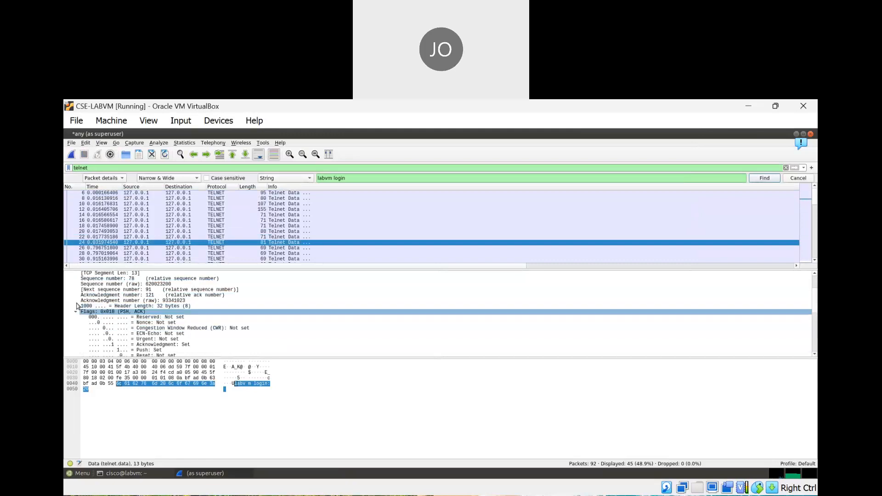
{"action": "scroll", "coordinate": [79, 306], "scroll_direction": "up", "scroll_amount": 3}
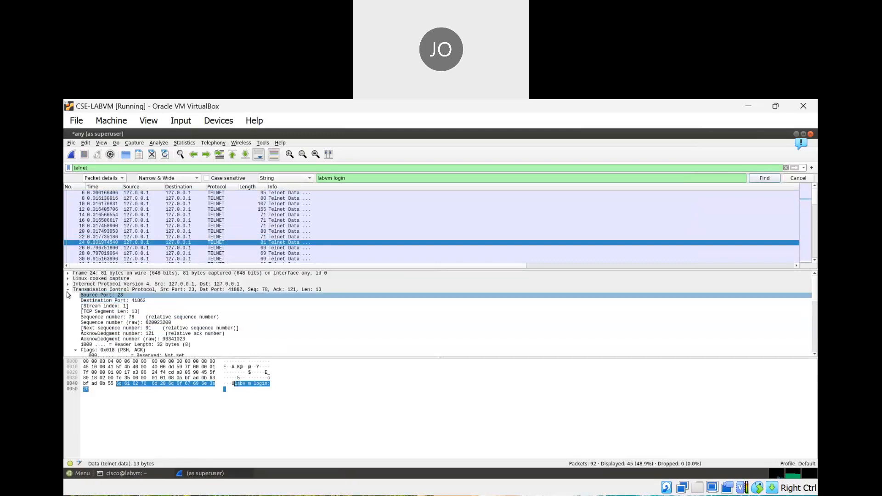
{"action": "left_click", "coordinate": [69, 291]}
{"action": "left_click", "coordinate": [68, 295]}
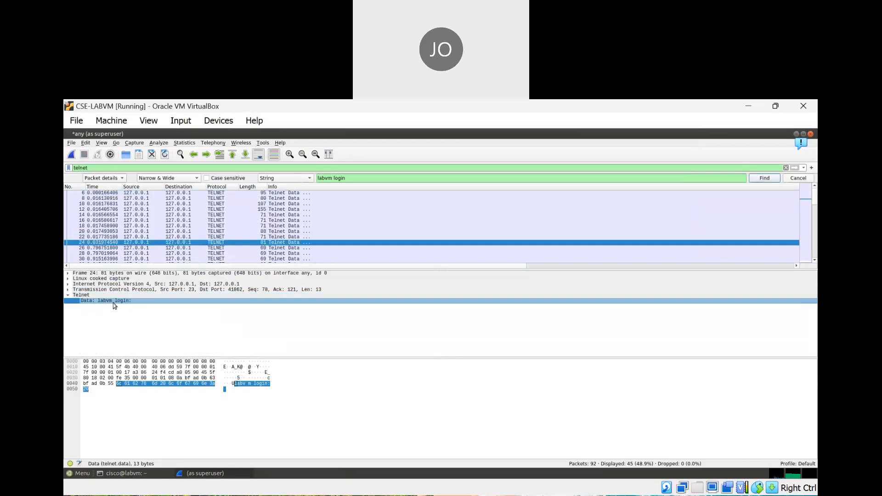
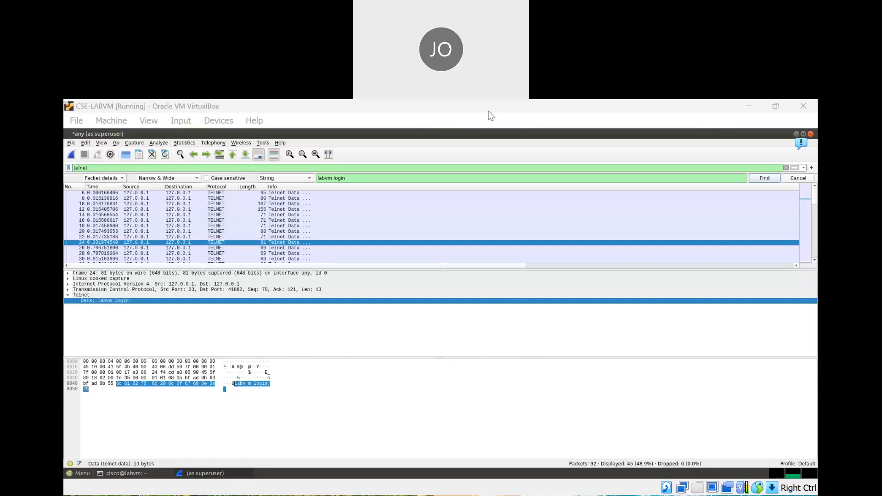
Walk from packet 24 through frames 26–63, reading each typed username character and the Password prompt
{"action": "left_click", "coordinate": [284, 242]}
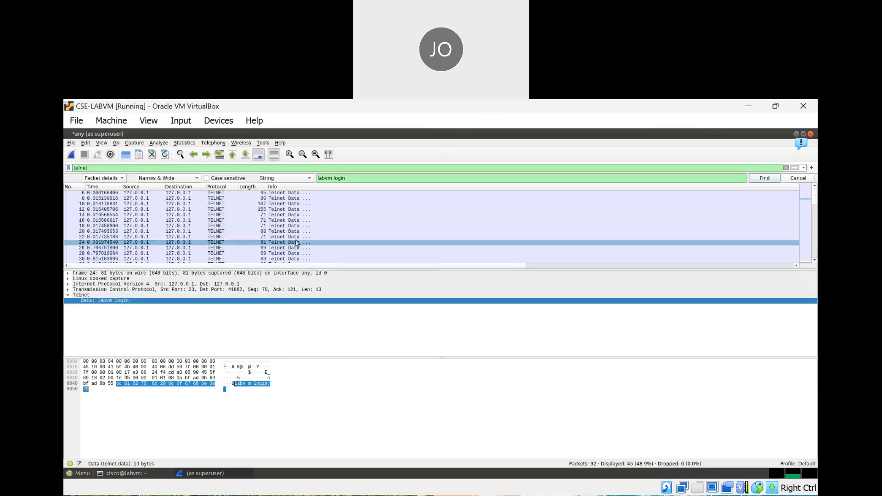
{"action": "key", "text": "Down"}
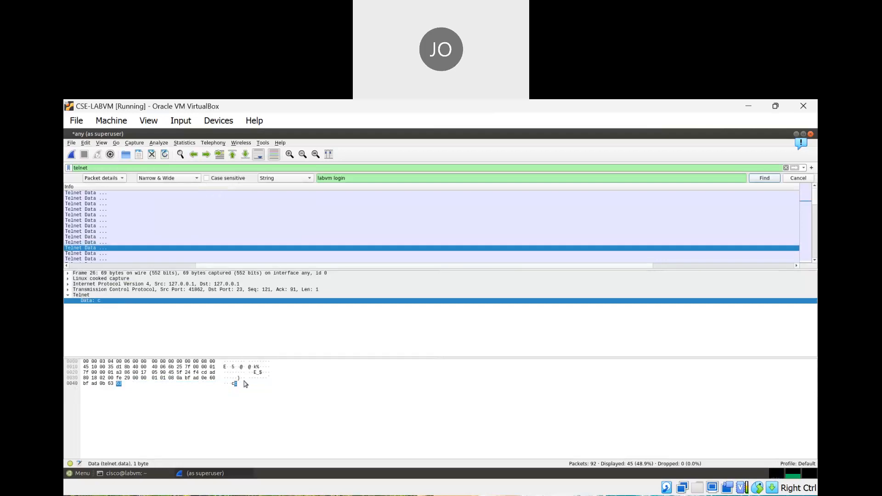
{"action": "key", "text": "Down"}
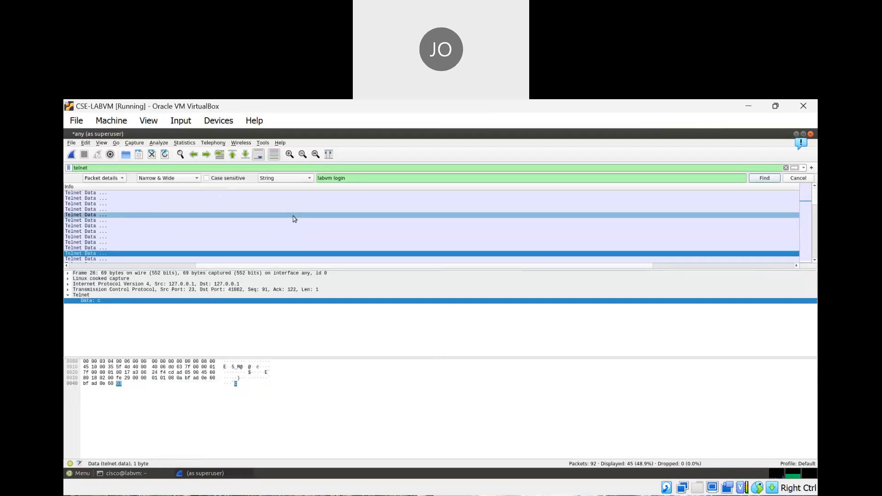
{"action": "key", "text": "Down"}
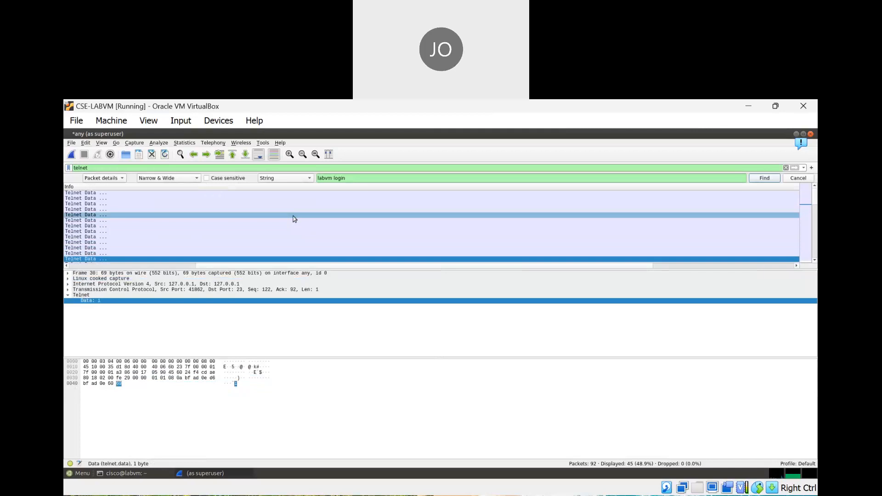
{"action": "key", "text": "Down"}
{"action": "key", "text": "Down"}
{"action": "key", "text": "Down"}
{"action": "key", "text": "Down"}
{"action": "key", "text": "Down"}
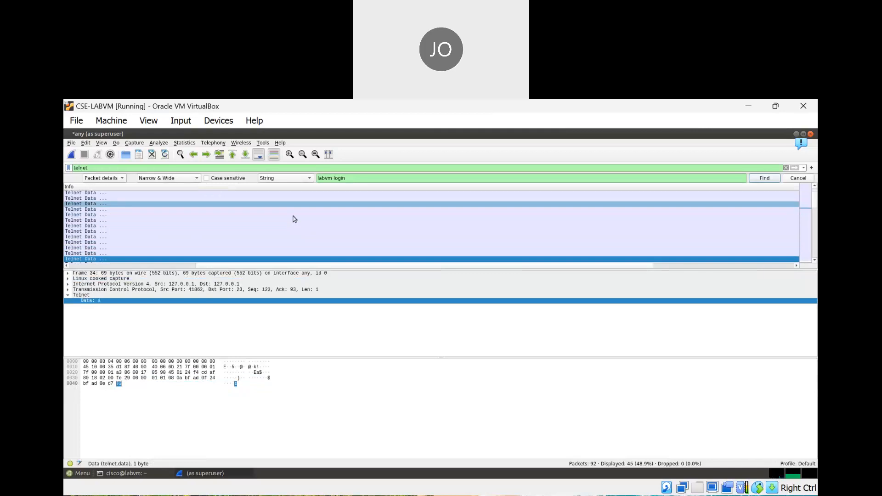
{"action": "key", "text": "Down"}
{"action": "key", "text": "Down"}
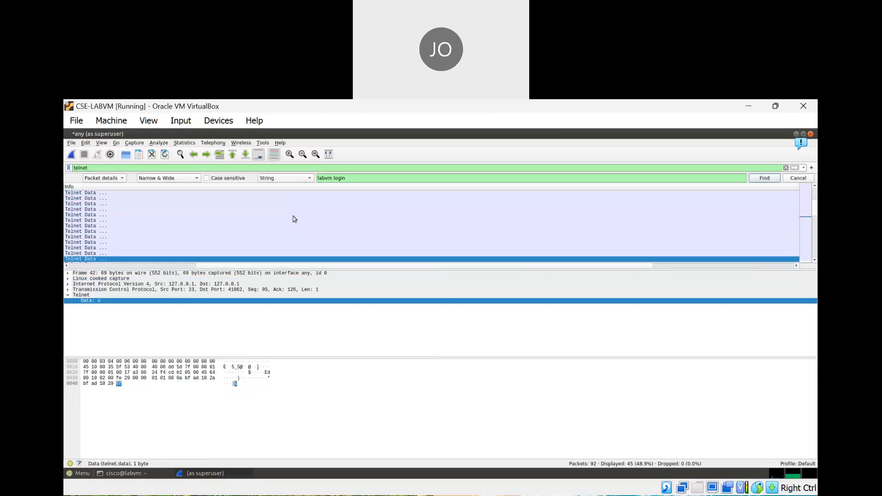
{"action": "key", "text": "Down"}
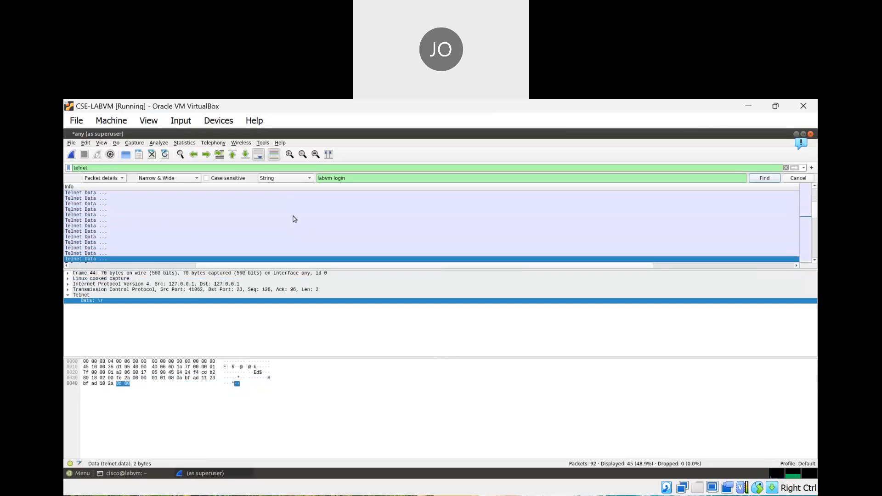
{"action": "key", "text": "Down"}
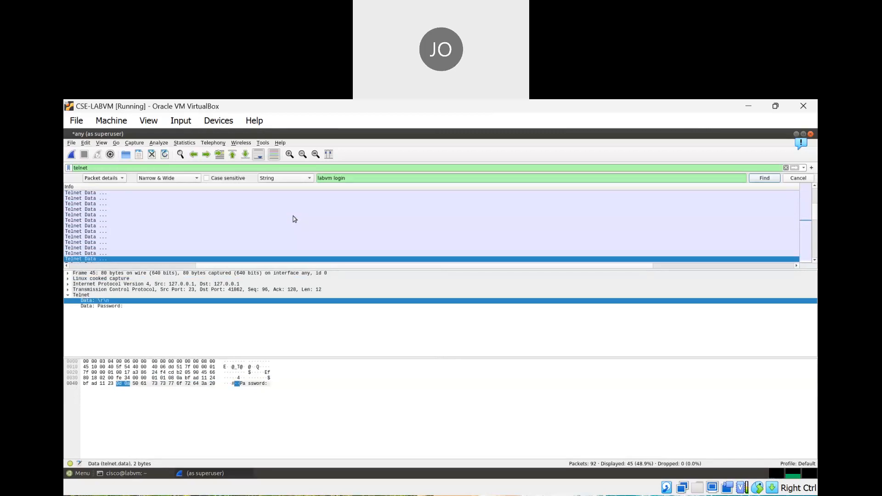
{"action": "key", "text": "Down"}
{"action": "key", "text": "Down"}
{"action": "key", "text": "Down"}
{"action": "key", "text": "Down"}
{"action": "key", "text": "Down"}
{"action": "key", "text": "Down"}
{"action": "key", "text": "Down"}
{"action": "key", "text": "Down"}
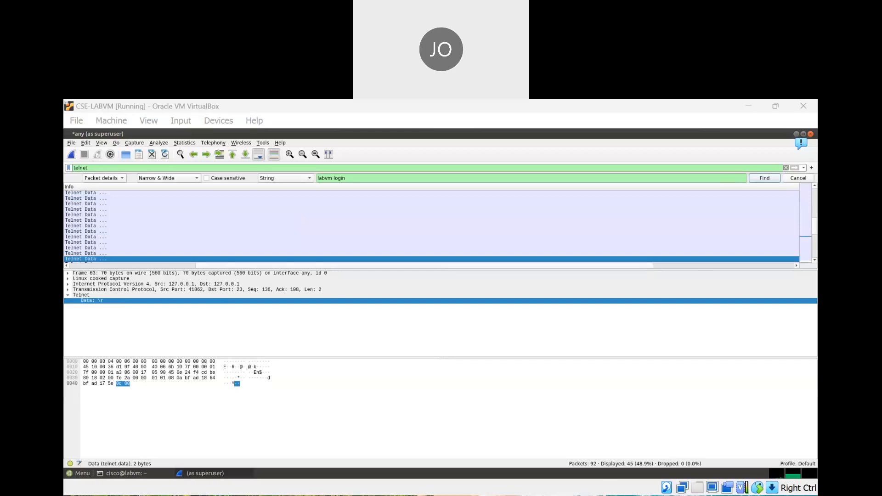
{"action": "left_click", "coordinate": [655, 432]}
{"action": "left_click", "coordinate": [629, 423]}
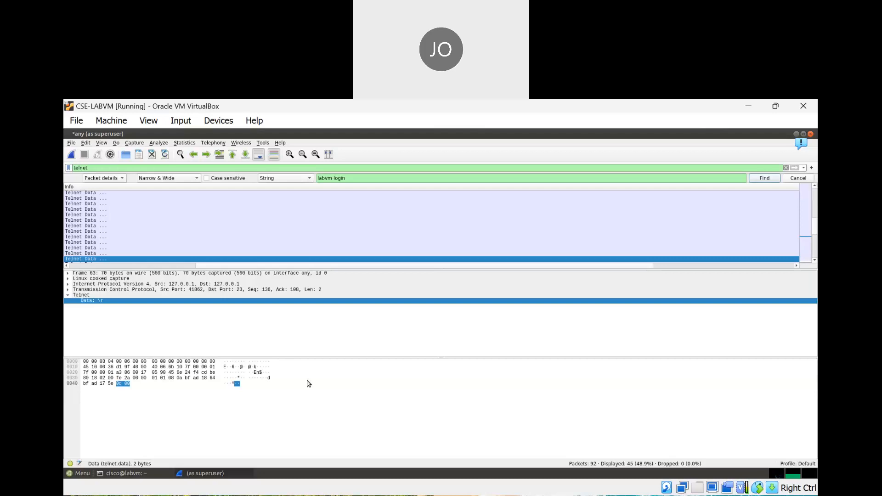
Advance through frames 67–79, reading the Ubuntu welcome banner, the last-login line and letters e and x
{"action": "key", "text": "Down"}
{"action": "key", "text": "Down"}
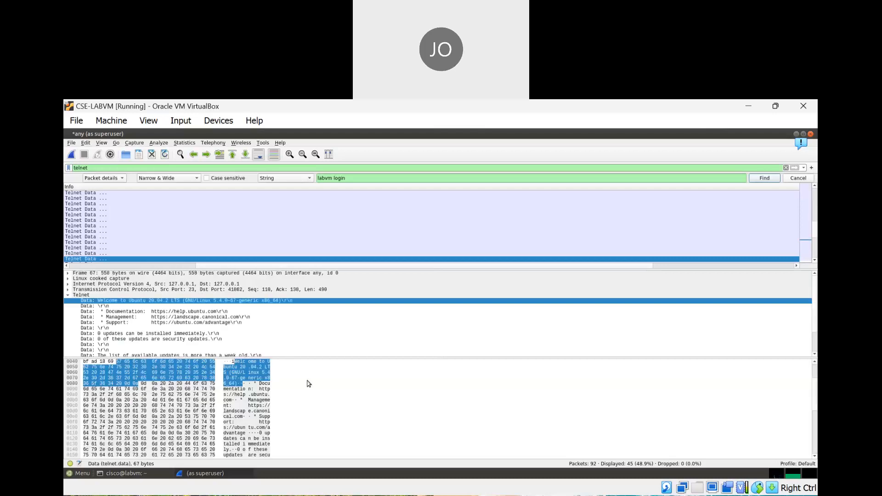
{"action": "key", "text": "Down"}
{"action": "key", "text": "Down"}
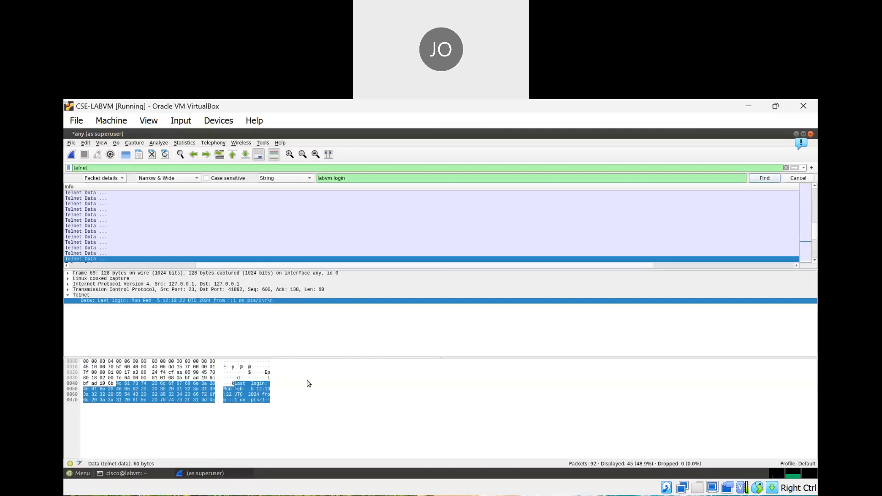
{"action": "key", "text": "Down"}
{"action": "key", "text": "Down"}
{"action": "key", "text": "Down"}
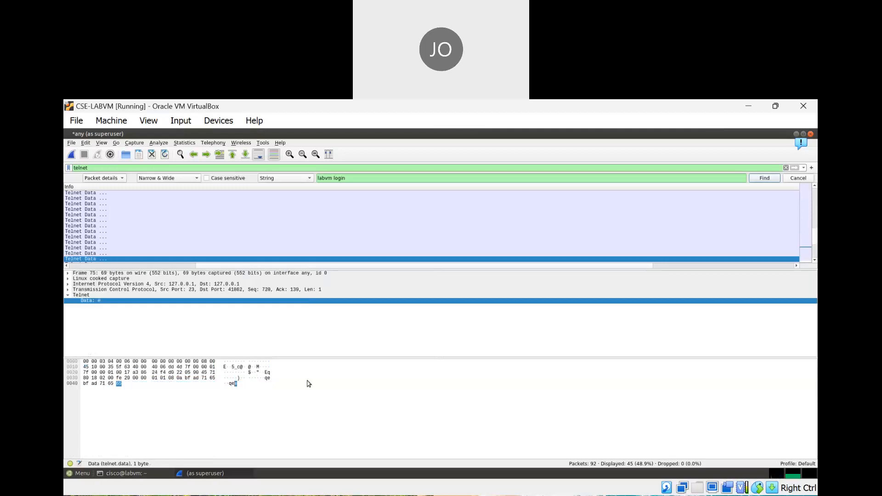
{"action": "key", "text": "Down"}
{"action": "key", "text": "Down"}
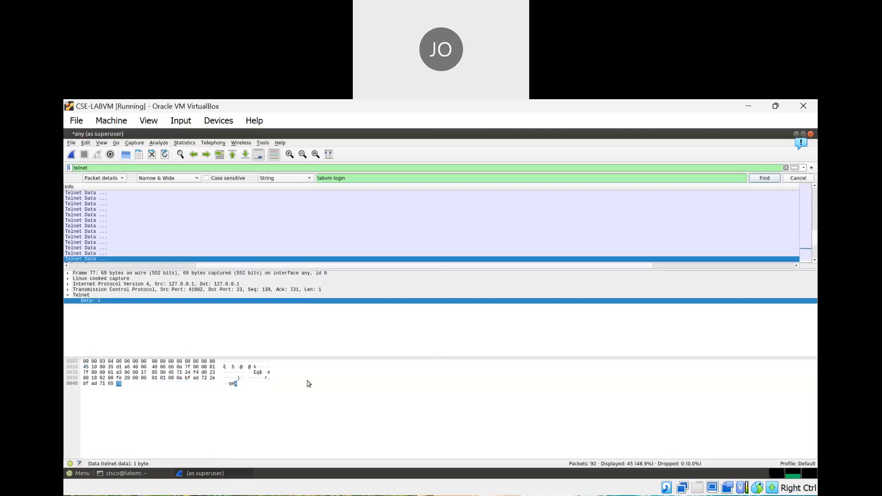
{"action": "key", "text": "Down"}
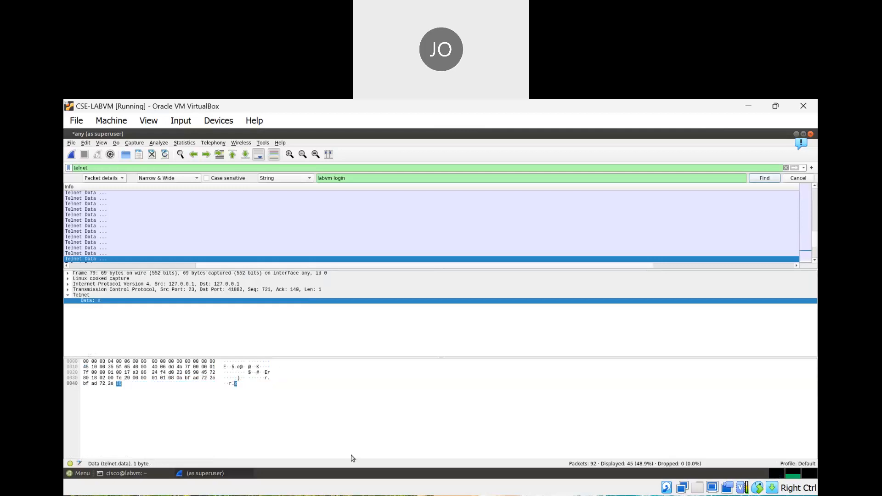
{"action": "left_click", "coordinate": [235, 389]}
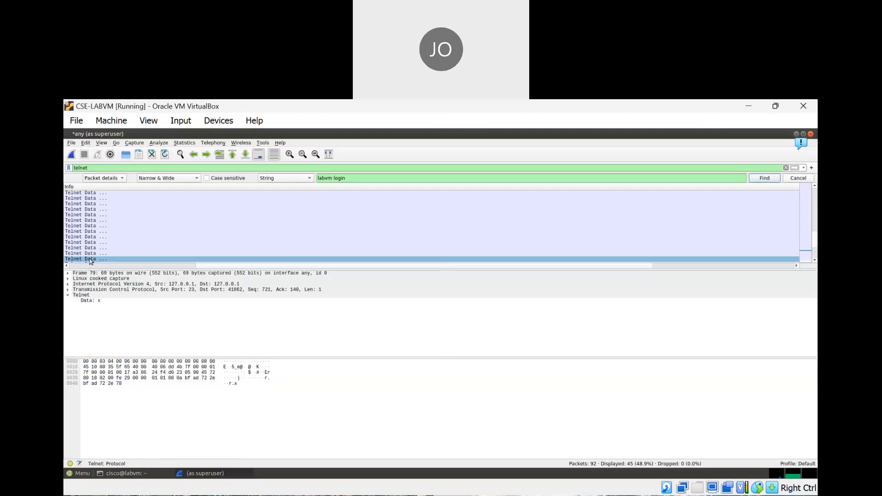
Step back to frame 73, then forward to frame 85 carrying the letter l
{"action": "key", "text": "Up"}
{"action": "key", "text": "Up"}
{"action": "key", "text": "Up"}
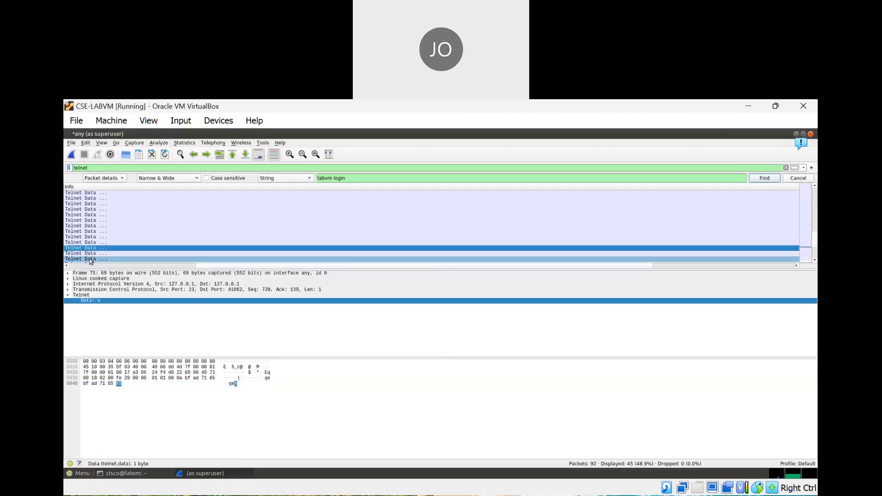
{"action": "key", "text": "Up"}
{"action": "key", "text": "Down"}
{"action": "key", "text": "Down"}
{"action": "key", "text": "Down"}
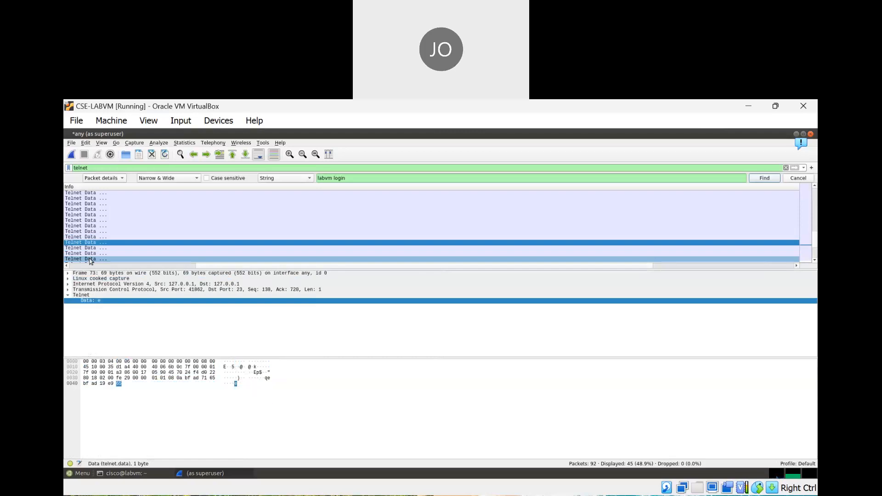
{"action": "key", "text": "Down"}
{"action": "key", "text": "Down"}
{"action": "key", "text": "Down"}
{"action": "key", "text": "Down"}
{"action": "key", "text": "Down"}
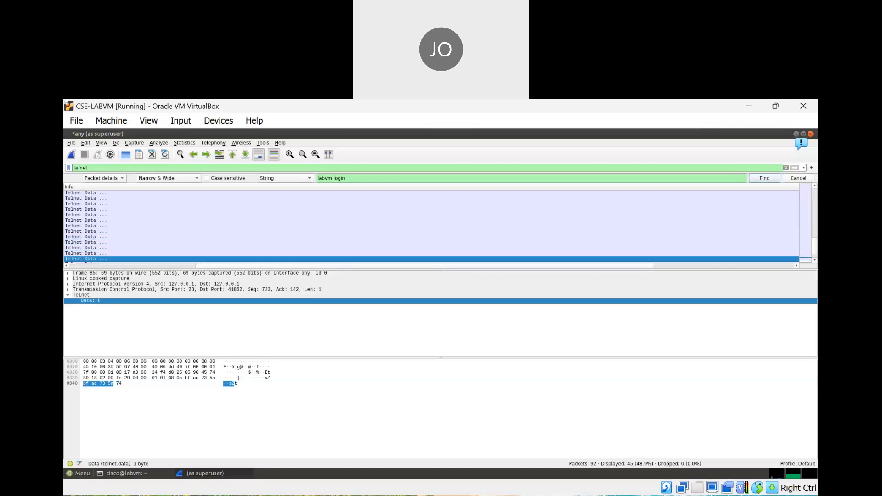
{"action": "key", "text": "alt+Tab"}
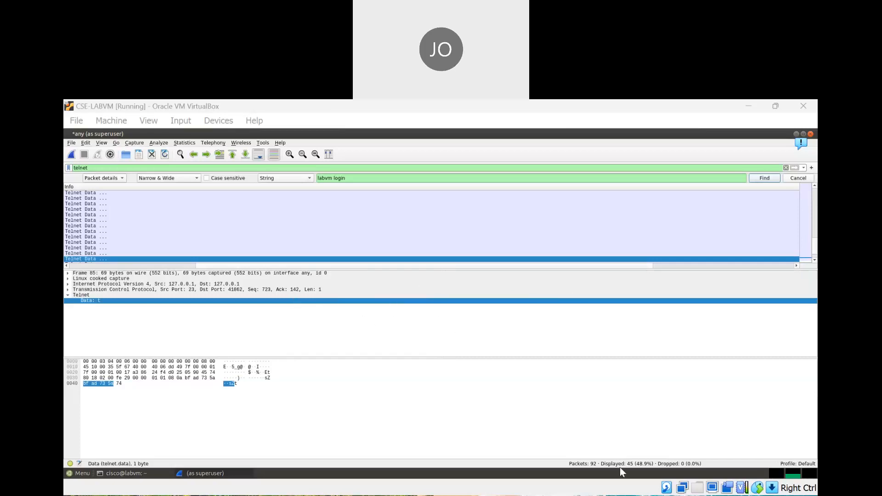
Restore Wireshark to a smaller window and open a second terminal placed at the lower left
{"action": "left_click", "coordinate": [634, 427]}
{"action": "left_click", "coordinate": [803, 134]}
{"action": "left_click", "coordinate": [301, 188]}
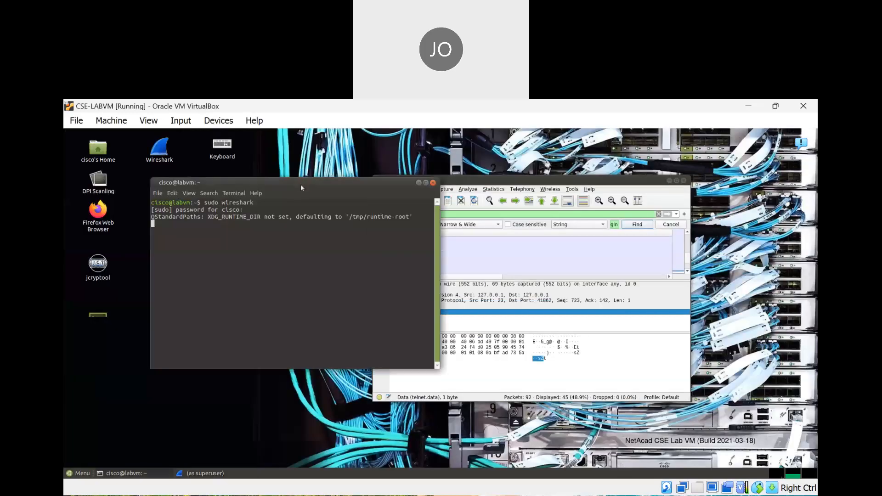
{"action": "left_click", "coordinate": [157, 193]}
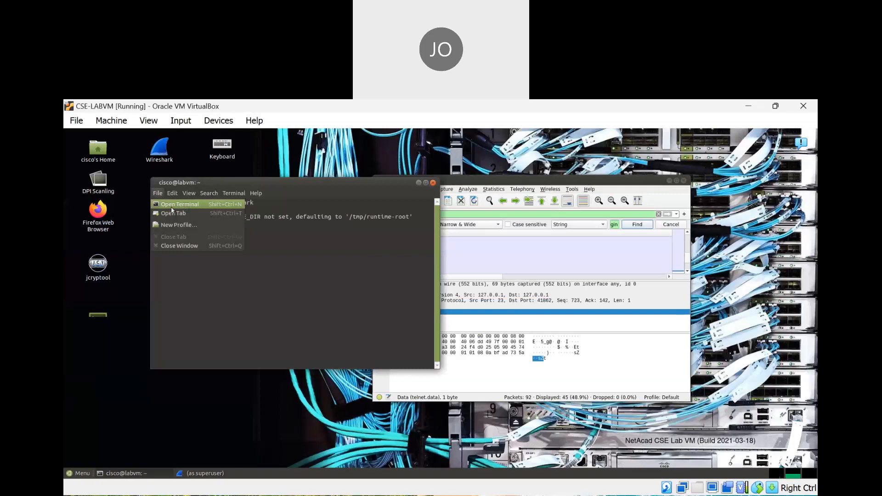
{"action": "left_click", "coordinate": [172, 206]}
{"action": "left_click_drag", "start_coordinate": [165, 134], "coordinate": [216, 215]}
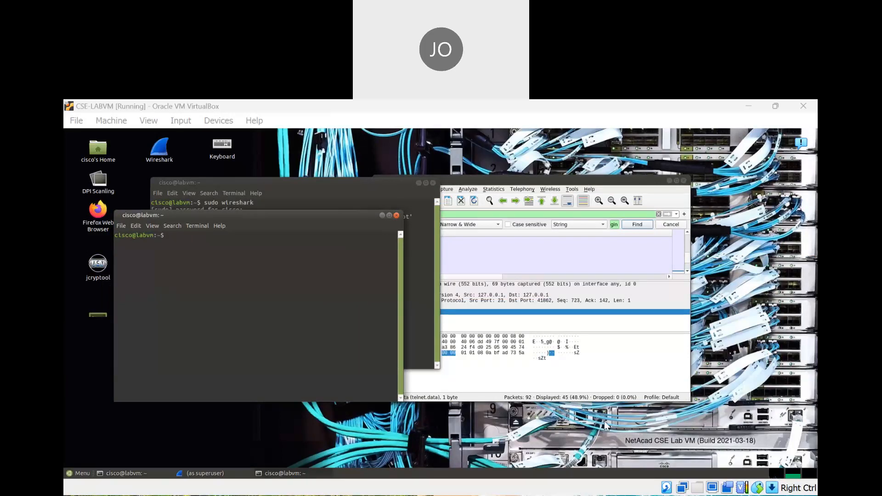
Log in to localhost with ssh localhost and the account password
{"action": "left_click", "coordinate": [190, 242]}
{"action": "type", "text": "ssh local"}
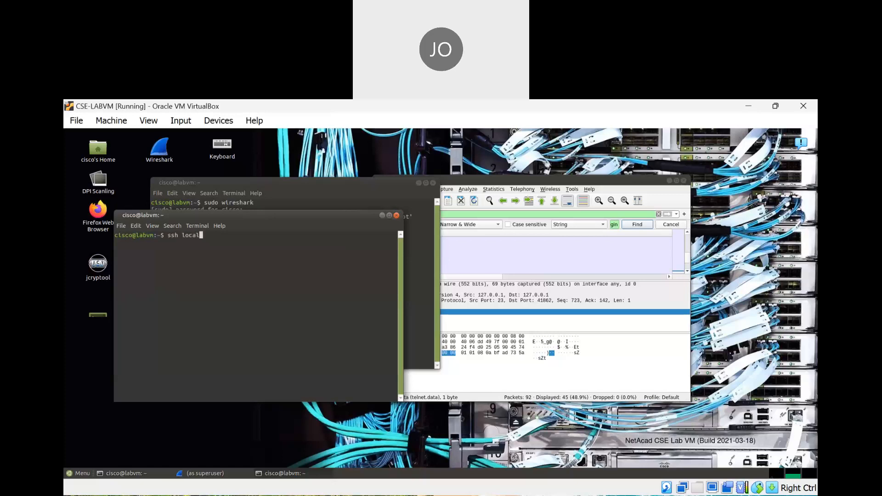
{"action": "type", "text": "host"}
{"action": "key", "text": "Return"}
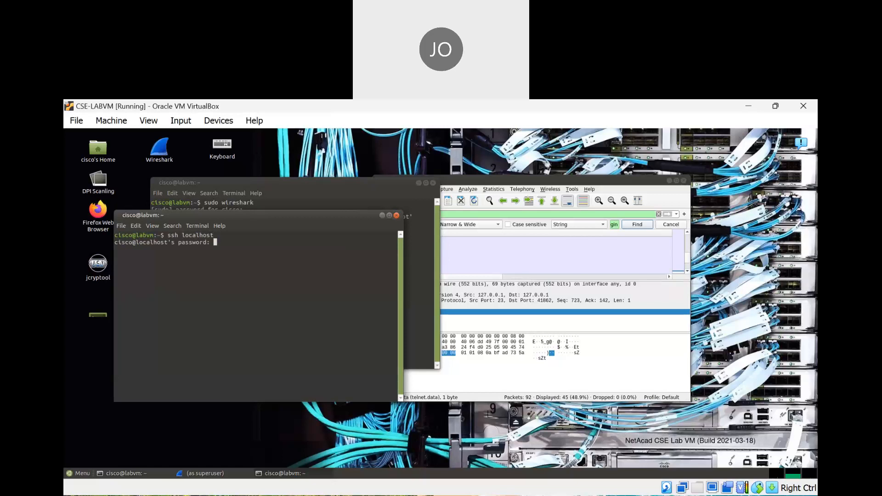
{"action": "key", "text": "Return"}
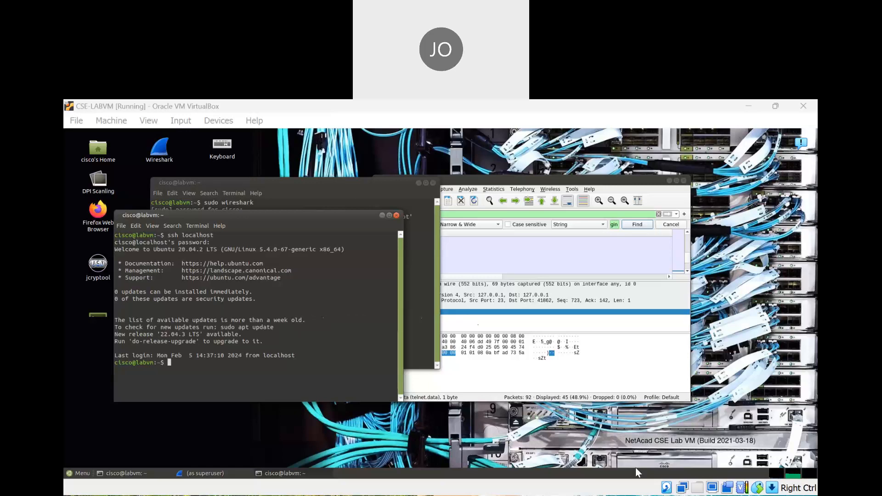
Exit the SSH session, then exit again to close that terminal
{"action": "left_click", "coordinate": [202, 375]}
{"action": "type", "text": "exit"}
{"action": "key", "text": "Return"}
{"action": "type", "text": "exit"}
{"action": "key", "text": "Return"}
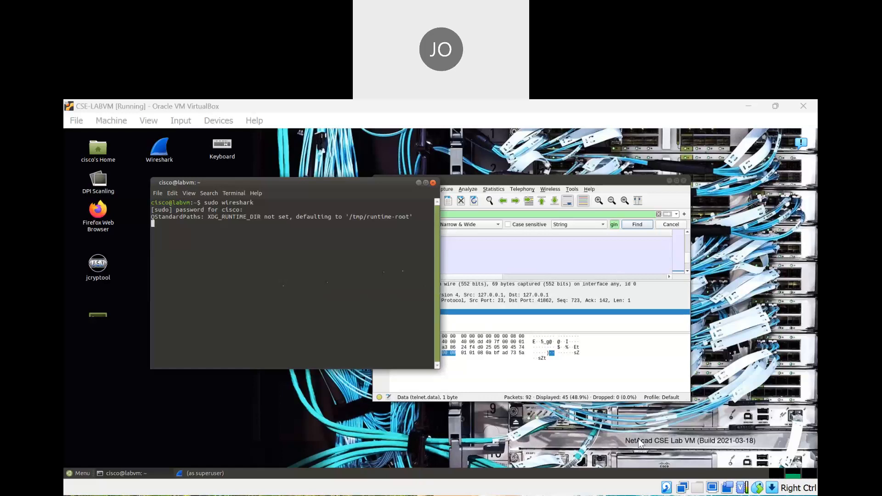
Maximize Wireshark and apply an ssh display filter, which matches 0 packets
{"action": "left_click", "coordinate": [663, 419]}
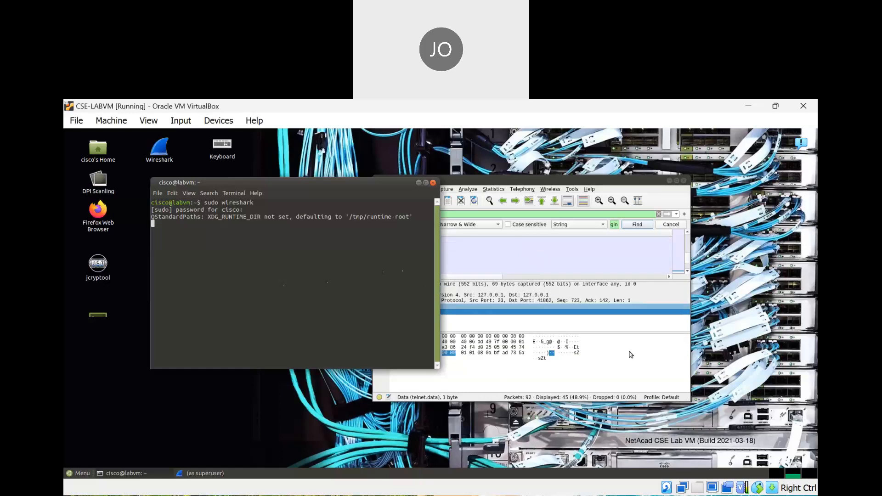
{"action": "left_click", "coordinate": [515, 249]}
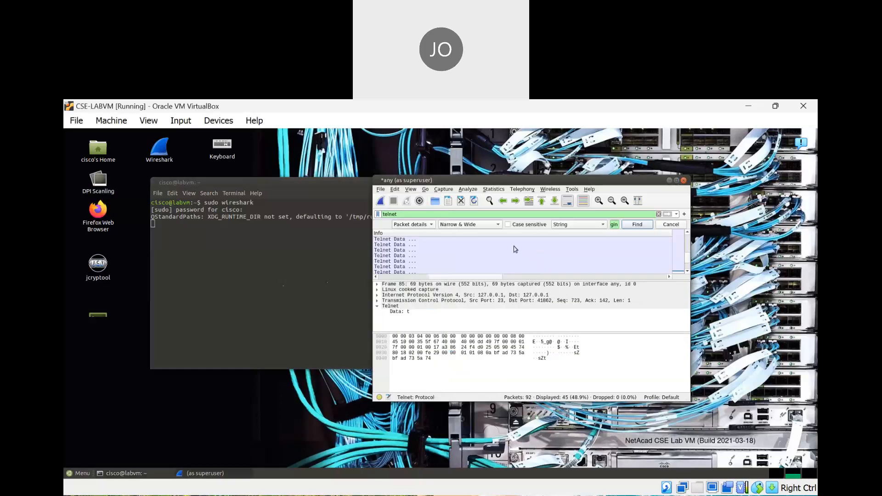
{"action": "left_click", "coordinate": [677, 181]}
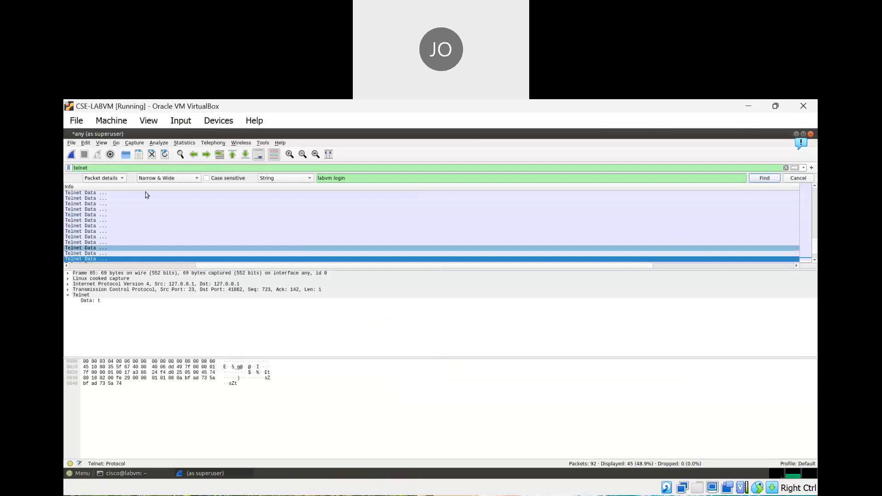
{"action": "left_click", "coordinate": [109, 168]}
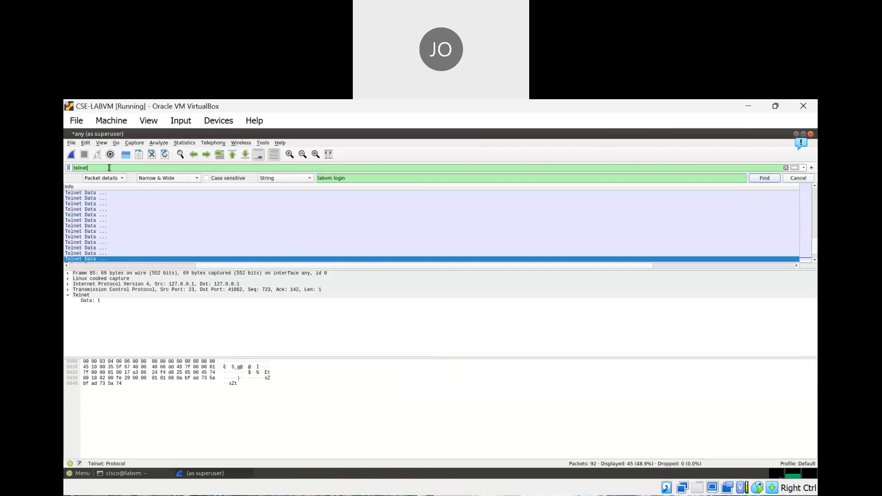
{"action": "key", "text": "BackSpace"}
{"action": "key", "text": "BackSpace"}
{"action": "key", "text": "BackSpace"}
{"action": "key", "text": "BackSpace"}
{"action": "key", "text": "BackSpace"}
{"action": "key", "text": "BackSpace"}
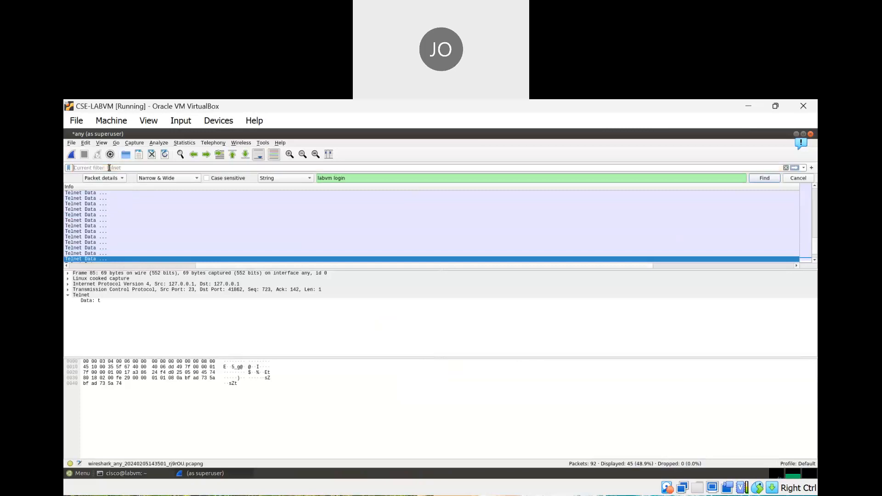
{"action": "type", "text": "ssh"}
{"action": "key", "text": "Return"}
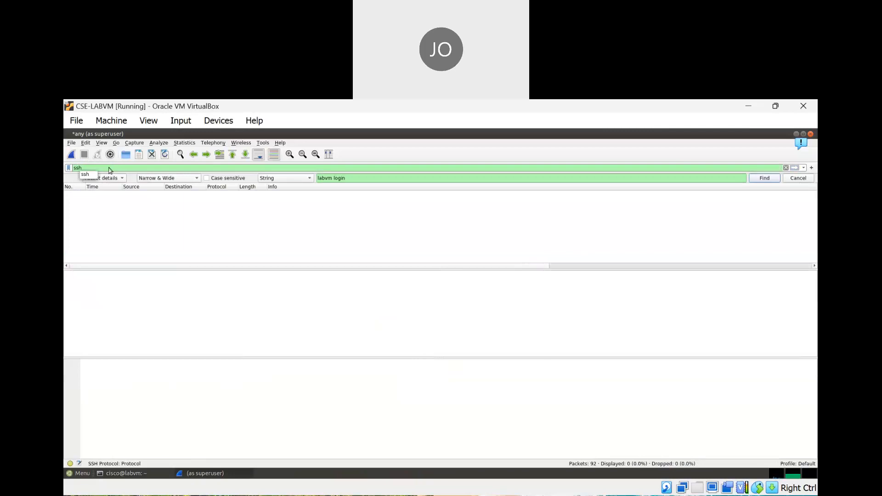
{"action": "left_click", "coordinate": [74, 154]}
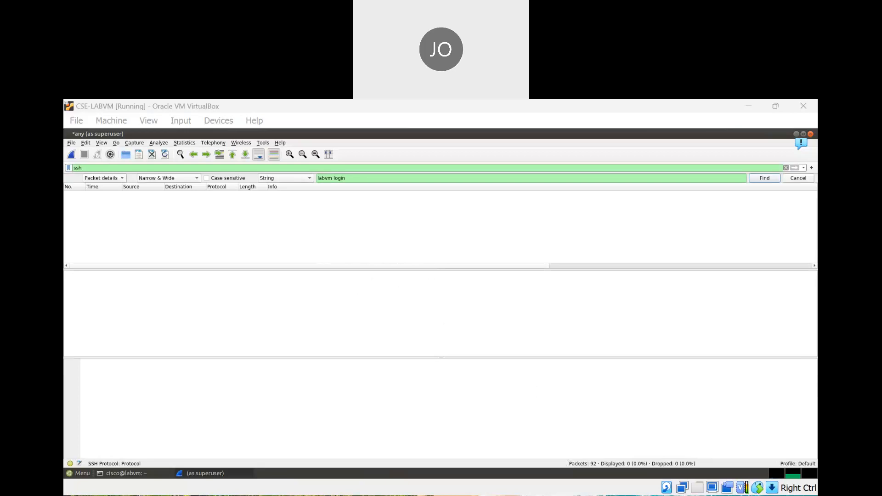
Reapply the telnet display filter, showing 45 of 92 packets again
{"action": "left_click", "coordinate": [658, 435]}
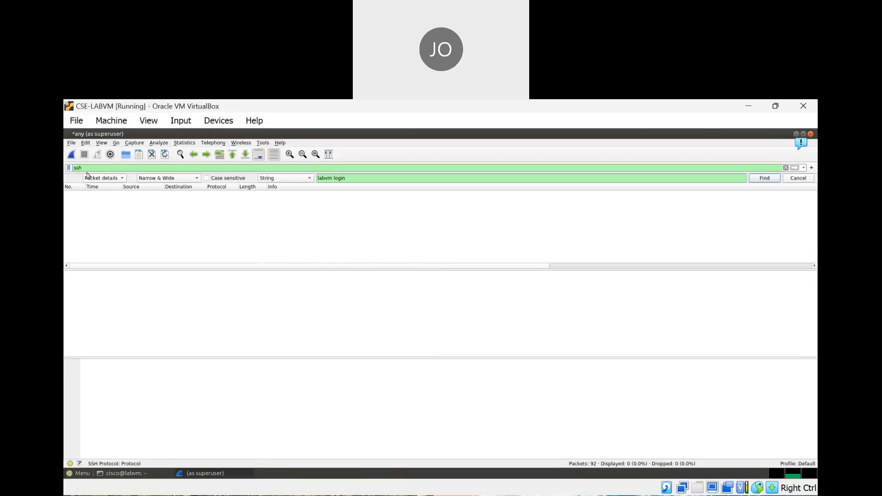
{"action": "key", "text": "BackSpace"}
{"action": "key", "text": "BackSpace"}
{"action": "key", "text": "BackSpace"}
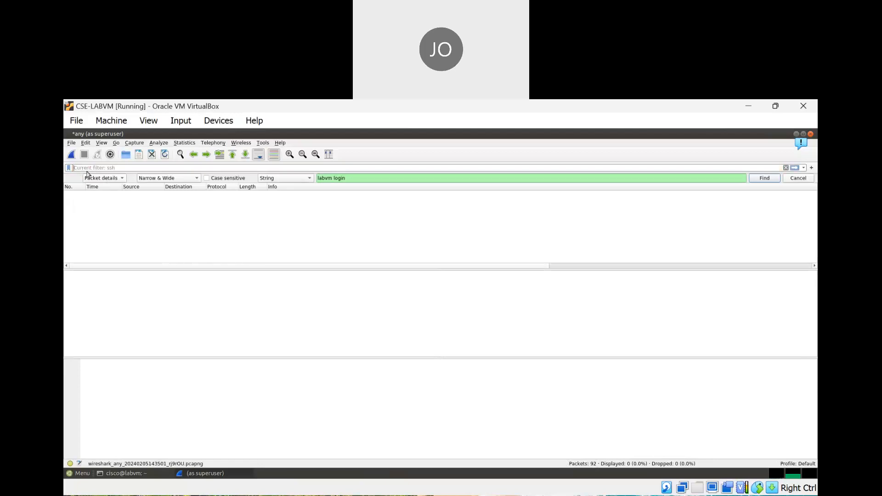
{"action": "type", "text": "telnet"}
{"action": "key", "text": "Return"}
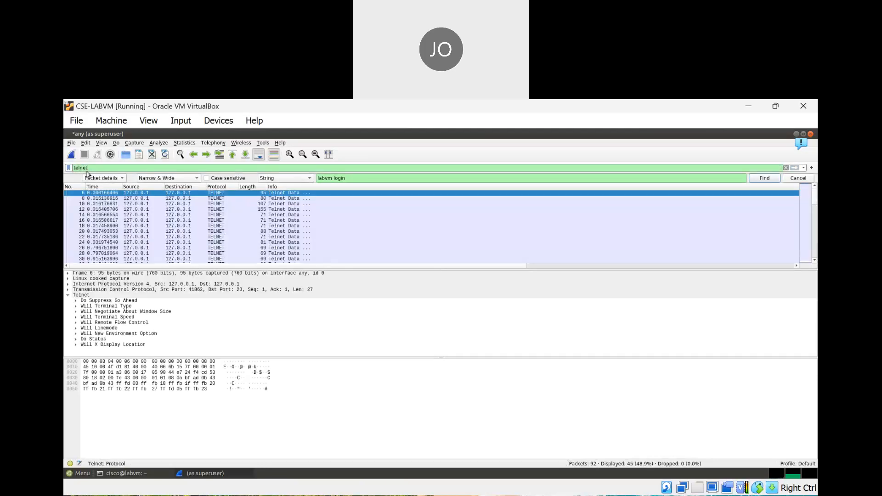
Start a fresh live capture without saving the old packets, and restore Wireshark's window size
{"action": "left_click", "coordinate": [71, 155]}
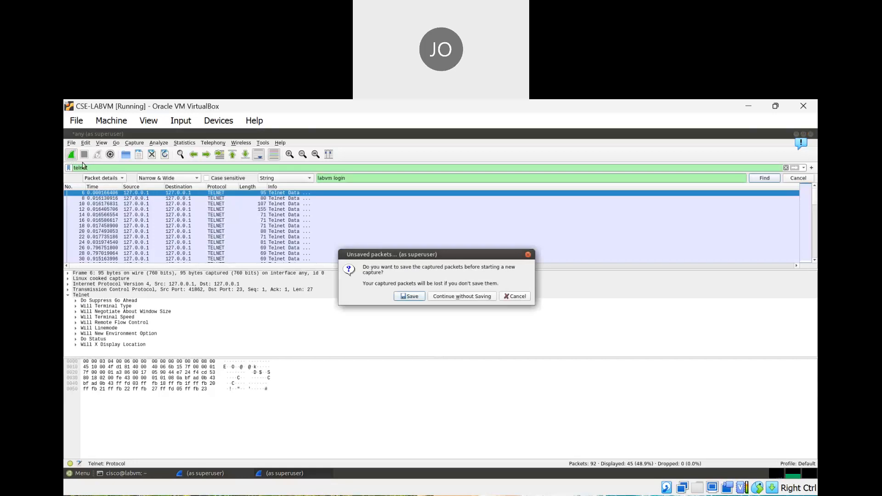
{"action": "left_click", "coordinate": [463, 298]}
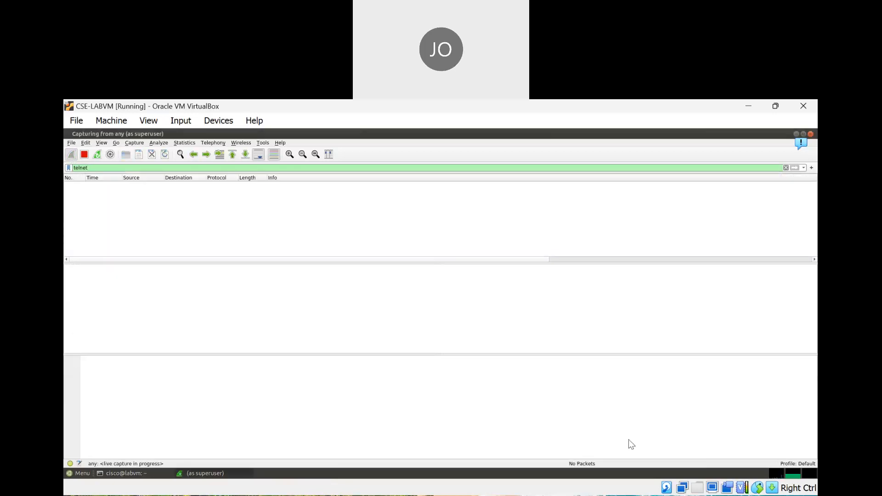
{"action": "left_click", "coordinate": [803, 133]}
Open a new terminal window from the existing terminal's File menu
{"action": "left_click", "coordinate": [184, 234]}
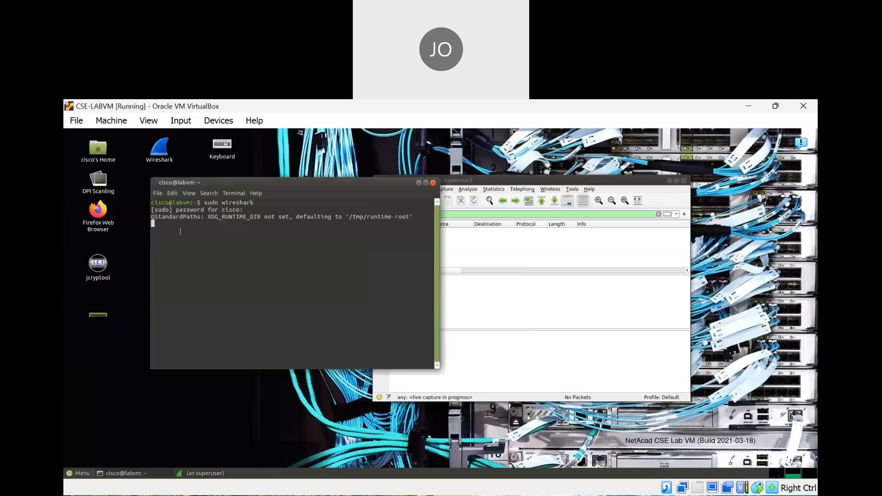
{"action": "left_click", "coordinate": [157, 193]}
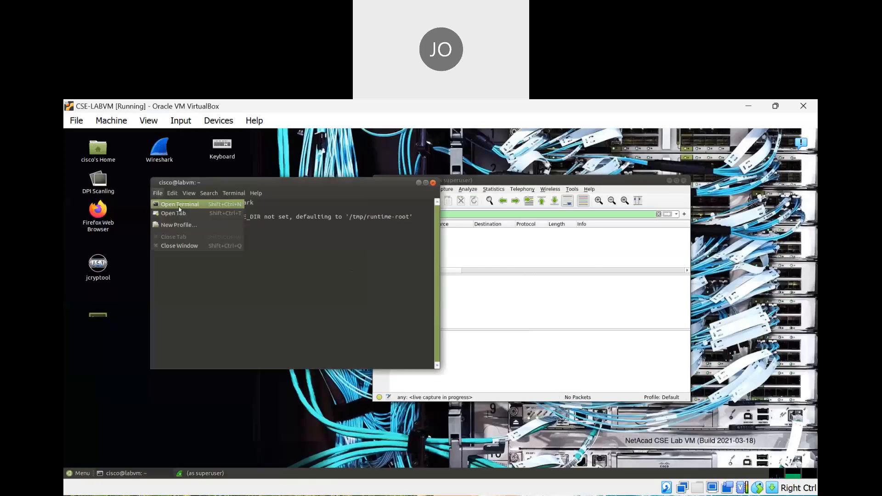
{"action": "left_click", "coordinate": [178, 206]}
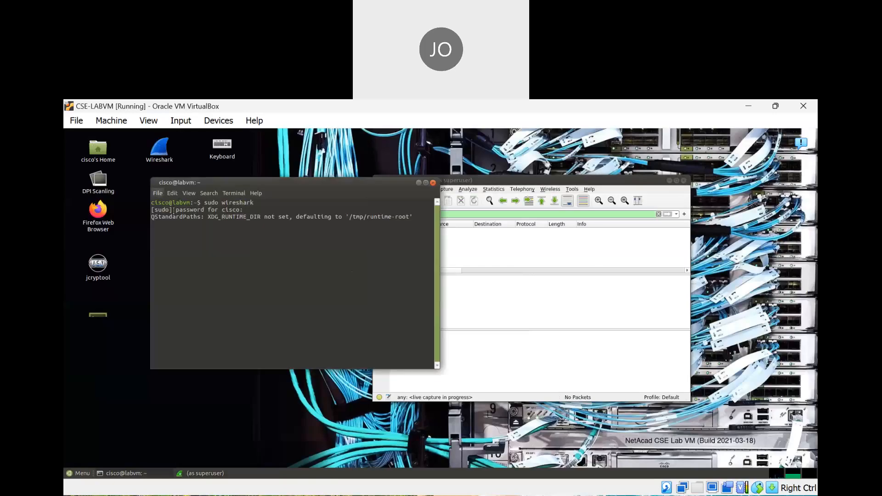
Run ssh localhsot, which fails to resolve the misspelled hostname, and clear the stray typed text
{"action": "type", "text": "ssh "}
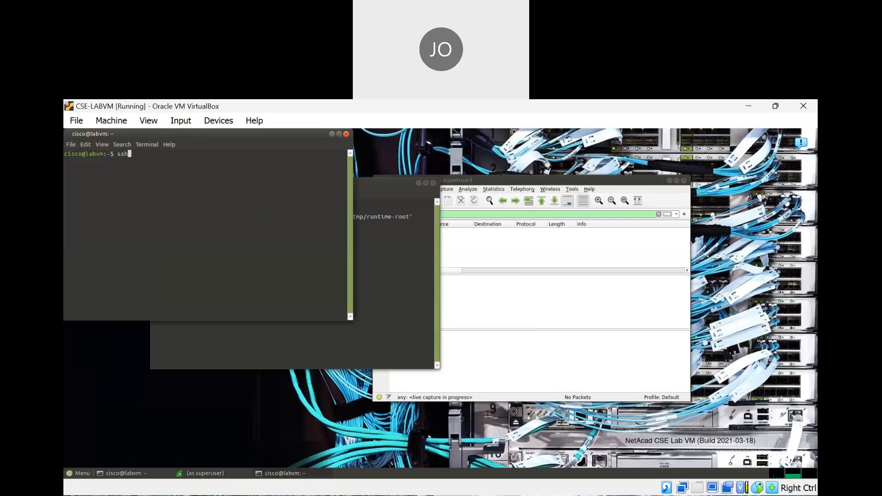
{"action": "type", "text": "localhsot"}
{"action": "key", "text": "Return"}
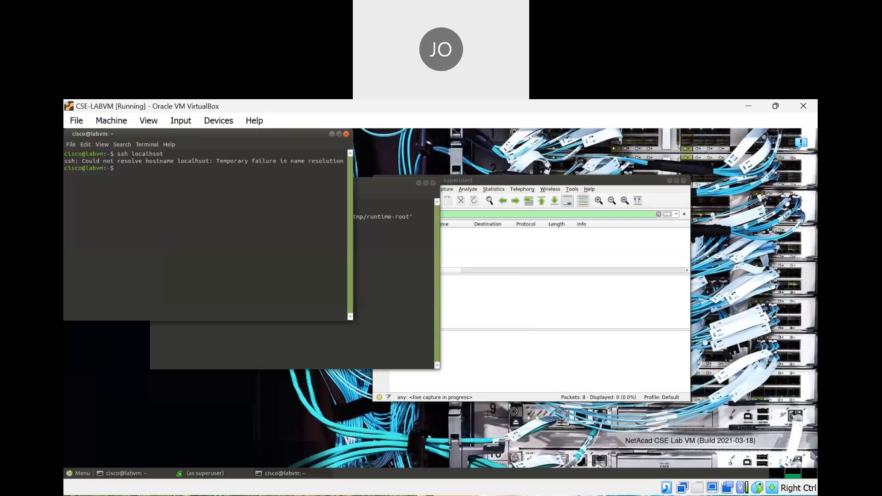
{"action": "type", "text": "cisco"}
{"action": "key", "text": "Return"}
{"action": "type", "text": "pas"}
{"action": "key", "text": "BackSpace"}
{"action": "key", "text": "BackSpace"}
{"action": "key", "text": "BackSpace"}
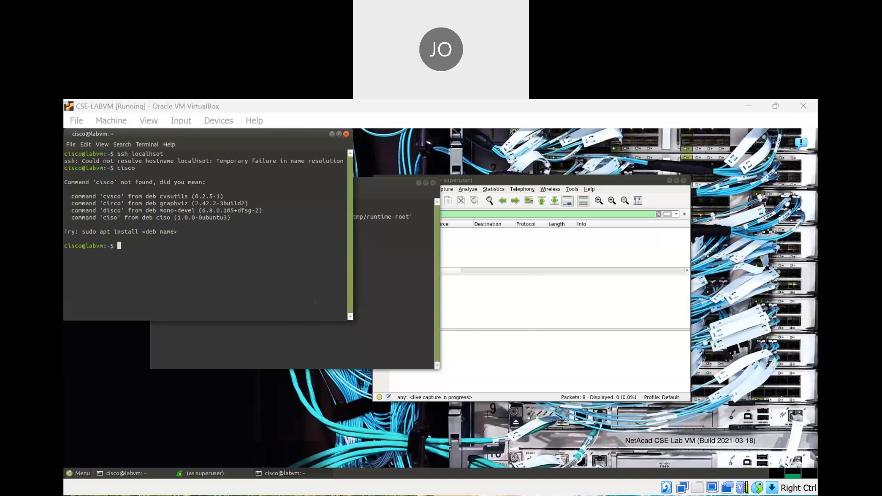
{"action": "left_click", "coordinate": [297, 329]}
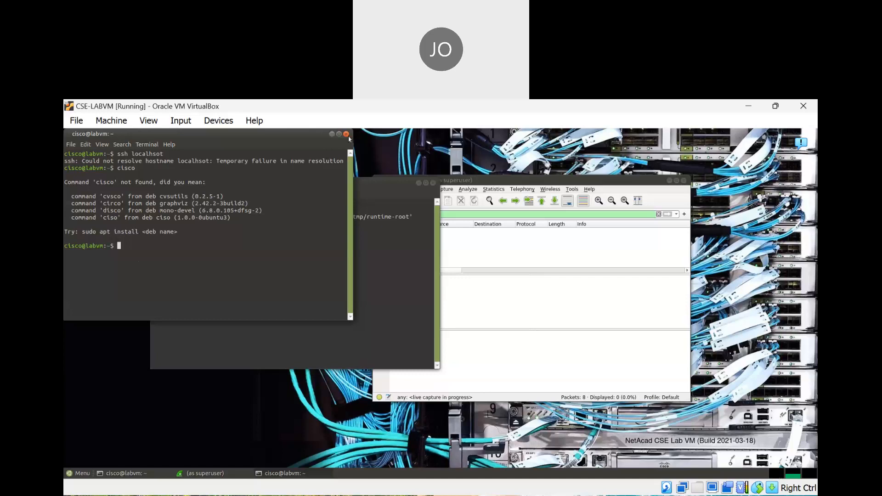
In another new terminal, log in with ssh localhost and the account password, reaching the welcome banner
{"action": "left_click", "coordinate": [76, 147]}
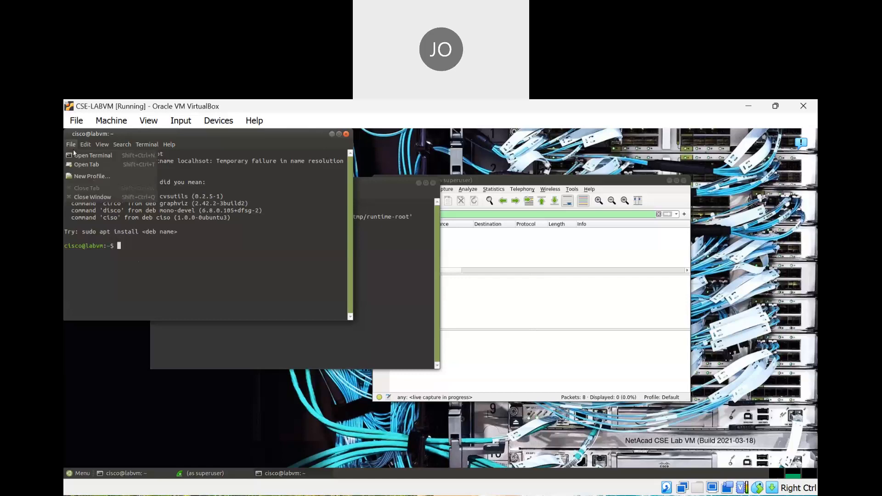
{"action": "left_click", "coordinate": [77, 159]}
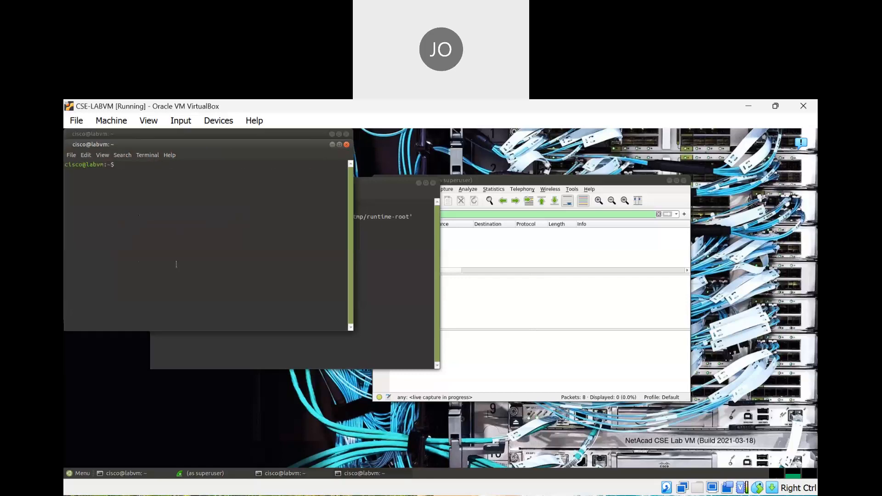
{"action": "type", "text": "ssh localhost"}
{"action": "key", "text": "Return"}
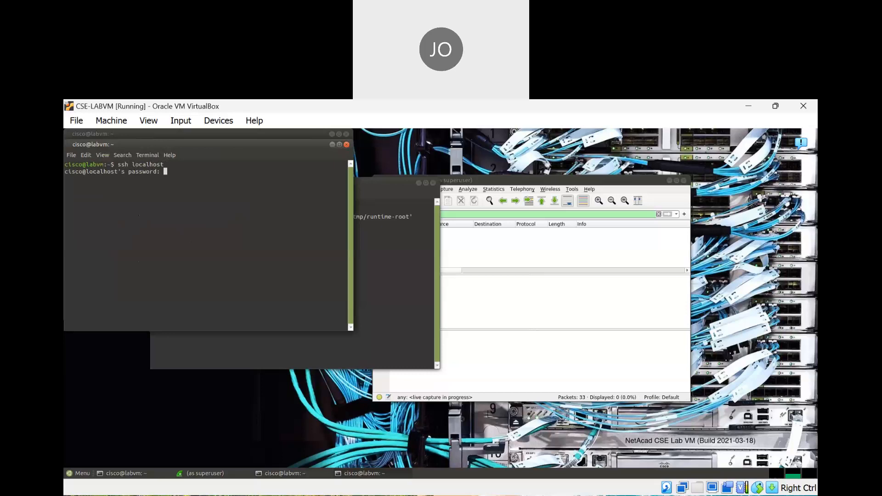
{"action": "key", "text": "Return"}
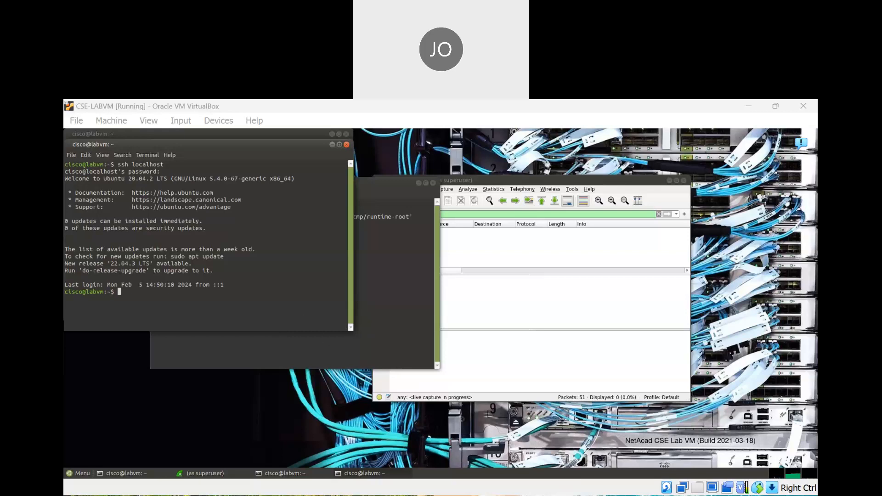
Type exit in the SSH session and bring the Wireshark capture forward
{"action": "left_click", "coordinate": [212, 329]}
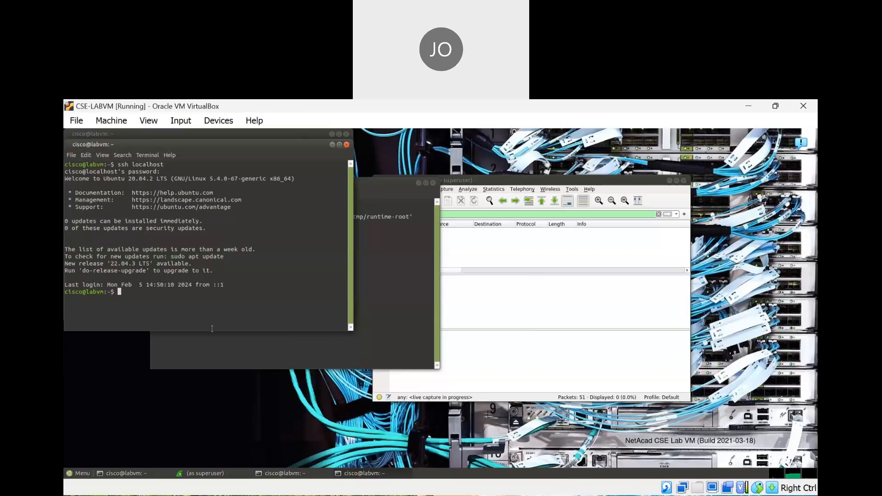
{"action": "type", "text": "exit"}
{"action": "left_click", "coordinate": [553, 303]}
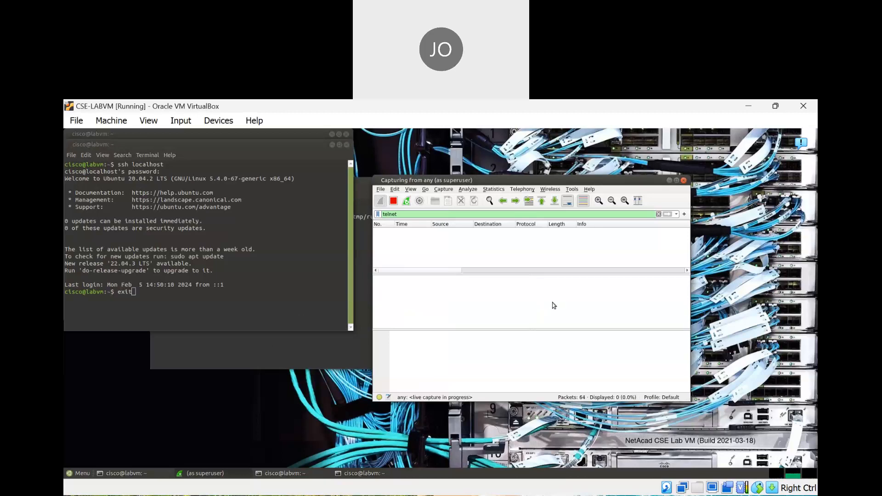
Log out of the ssh session, close that terminal, and stop the capture at 75 packets
{"action": "left_click", "coordinate": [149, 291]}
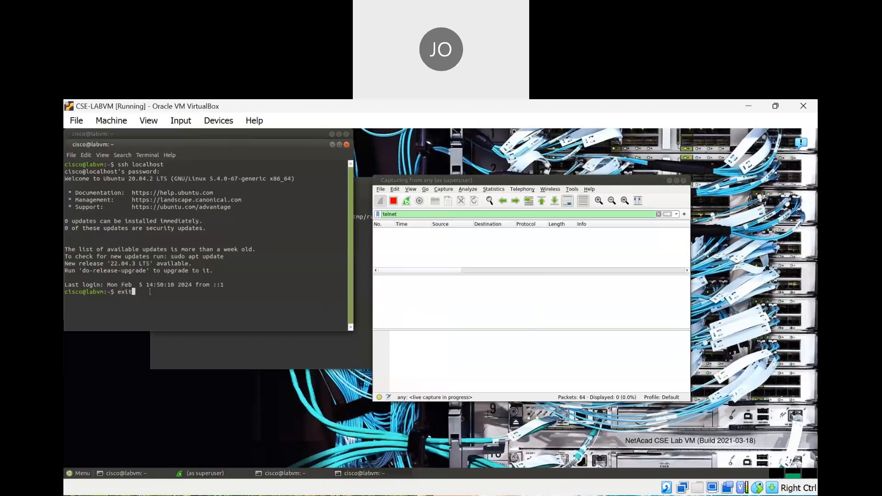
{"action": "key", "text": "Return"}
{"action": "type", "text": "exit"}
{"action": "key", "text": "Return"}
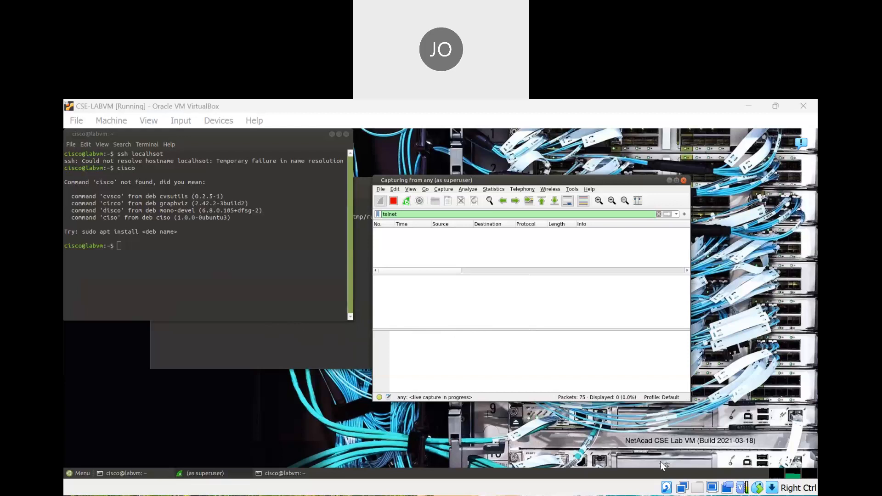
{"action": "key", "text": "alt+Tab"}
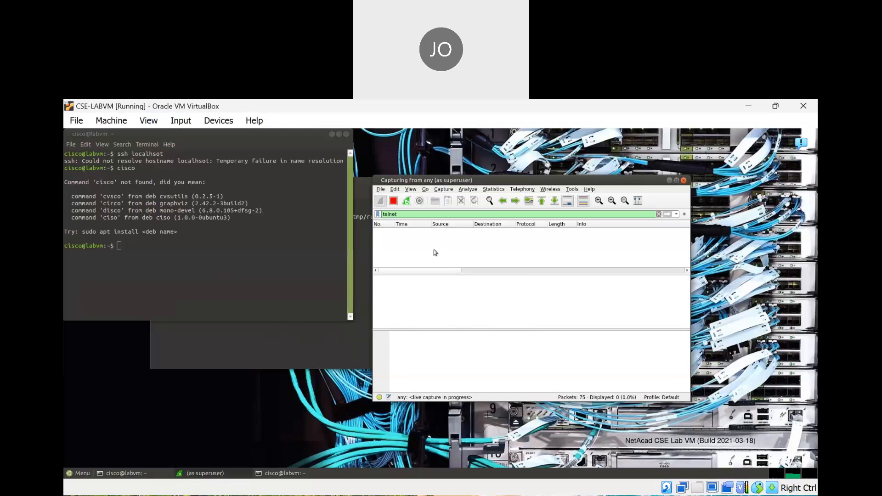
{"action": "left_click", "coordinate": [394, 201]}
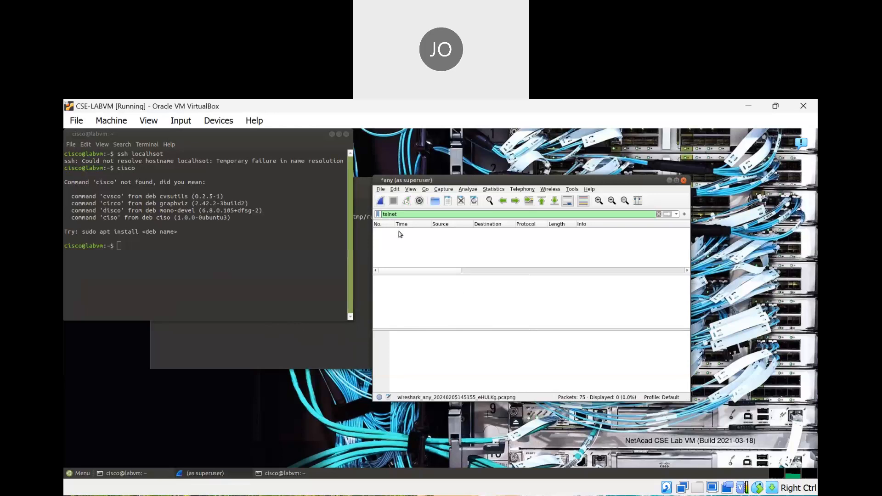
Close both leftover terminals, then start a fresh capture, discarding the 75 unsaved packets
{"action": "left_click_drag", "start_coordinate": [470, 186], "coordinate": [531, 233]}
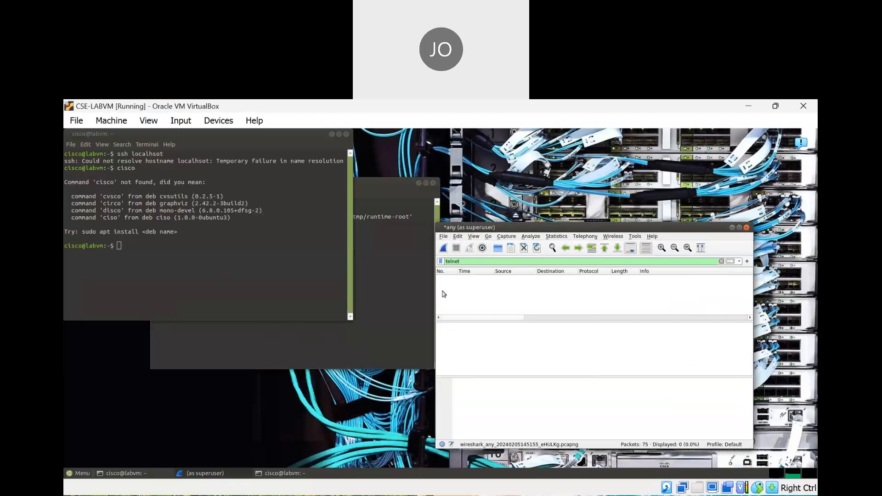
{"action": "left_click", "coordinate": [346, 134]}
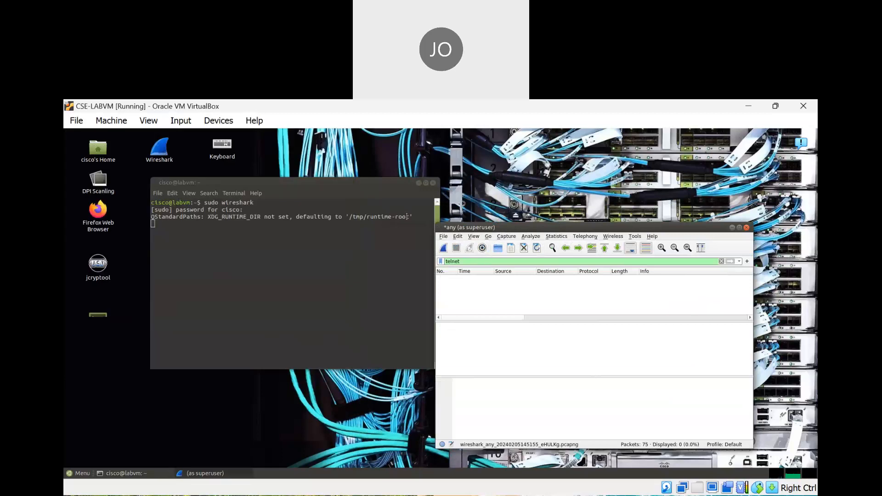
{"action": "left_click_drag", "start_coordinate": [327, 188], "coordinate": [277, 191]}
{"action": "left_click", "coordinate": [383, 185]}
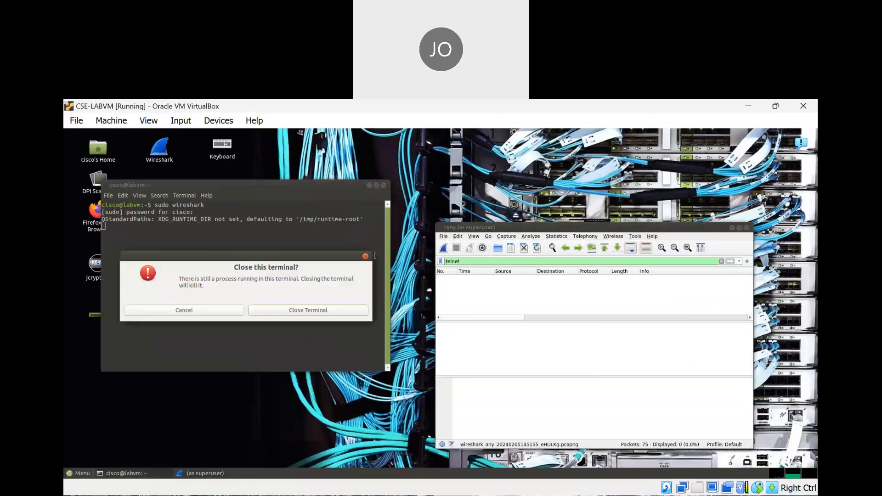
{"action": "left_click", "coordinate": [296, 312]}
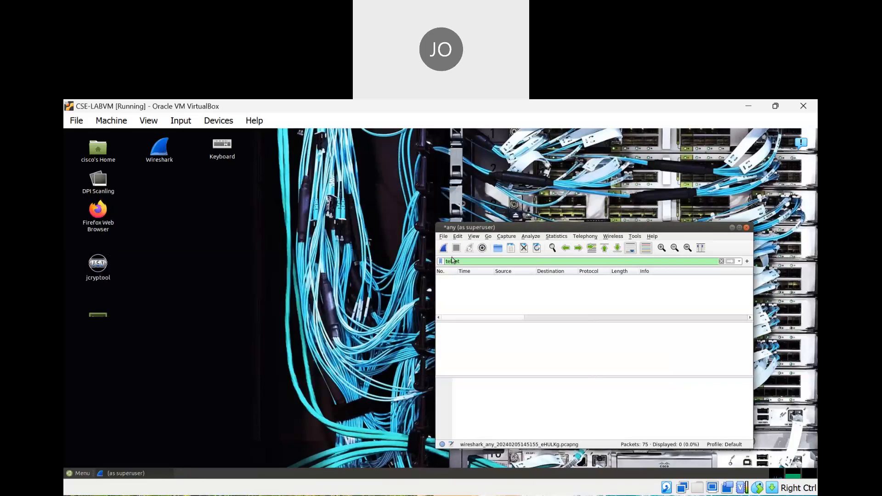
{"action": "left_click", "coordinate": [444, 249]}
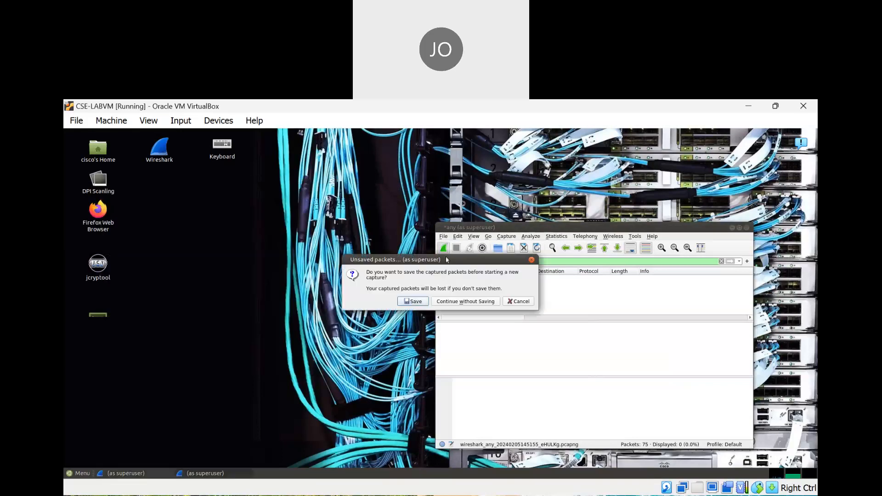
{"action": "left_click", "coordinate": [458, 300]}
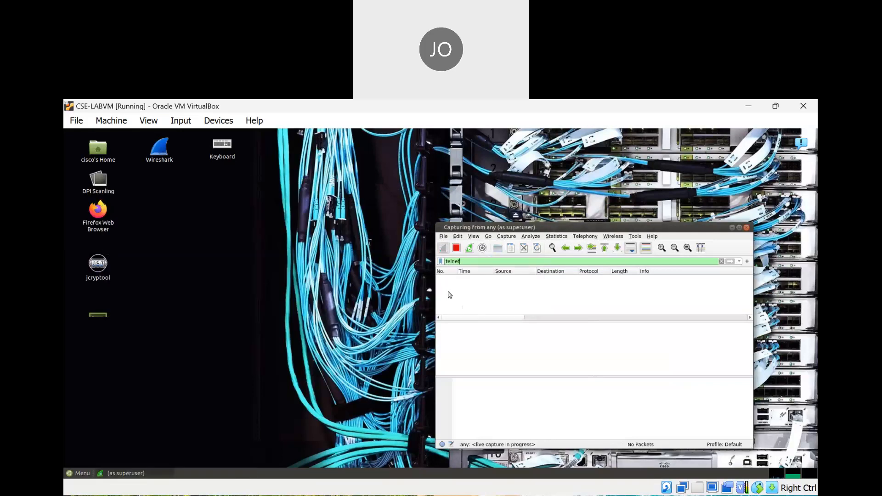
Open a new terminal and log in with ssh localhost using the account password
{"action": "double_click", "coordinate": [98, 316]}
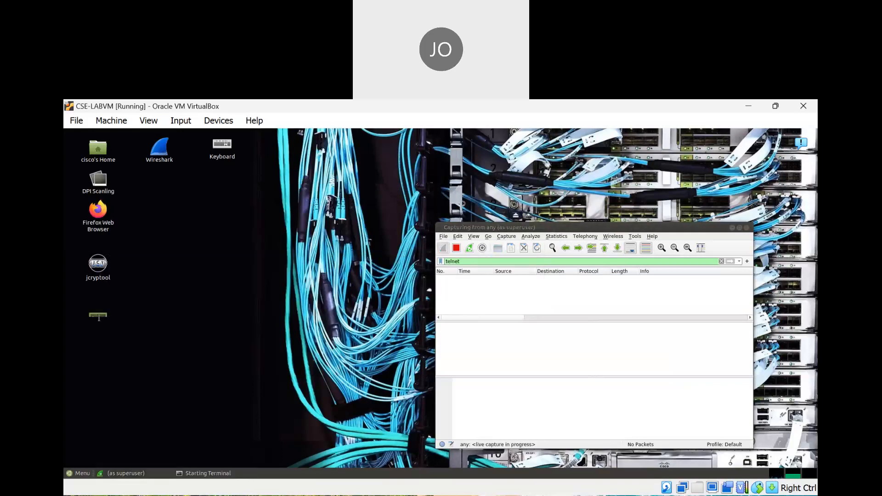
{"action": "type", "text": "ssh"}
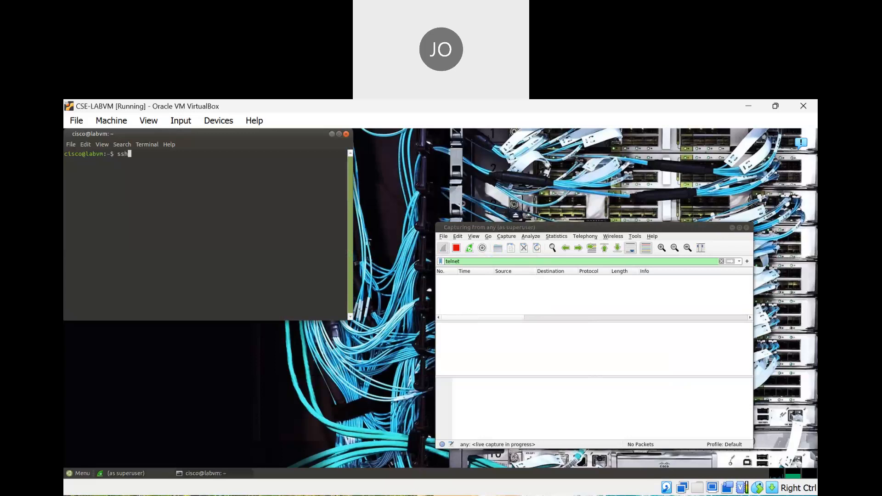
{"action": "type", "text": " localhost"}
{"action": "key", "text": "Return"}
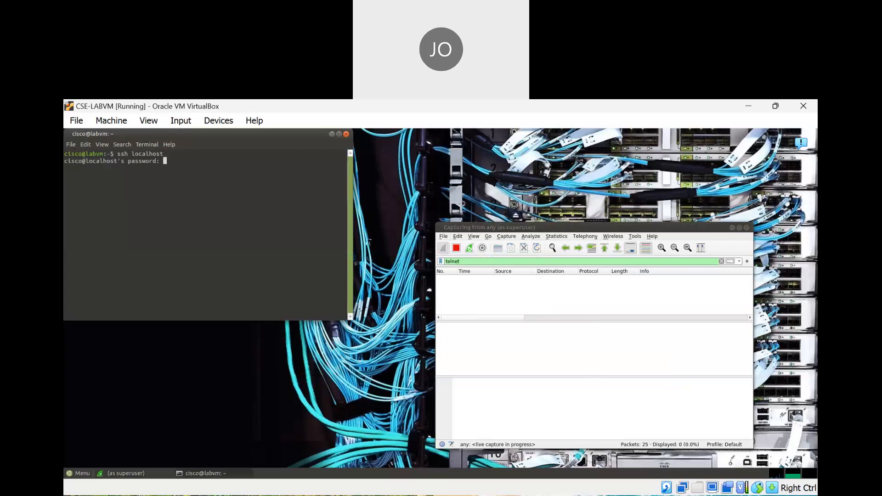
{"action": "key", "text": "Return"}
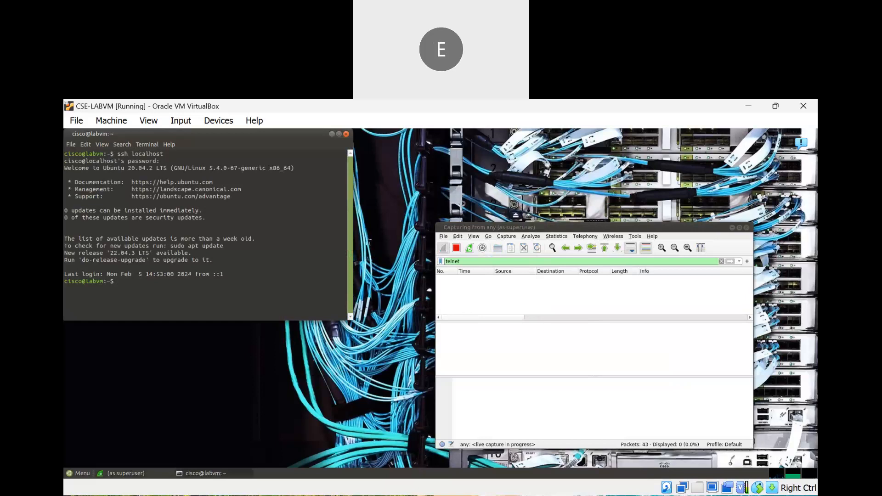
Exit the SSH session, then exit again to close the terminal
{"action": "type", "text": "exit"}
{"action": "key", "text": "Return"}
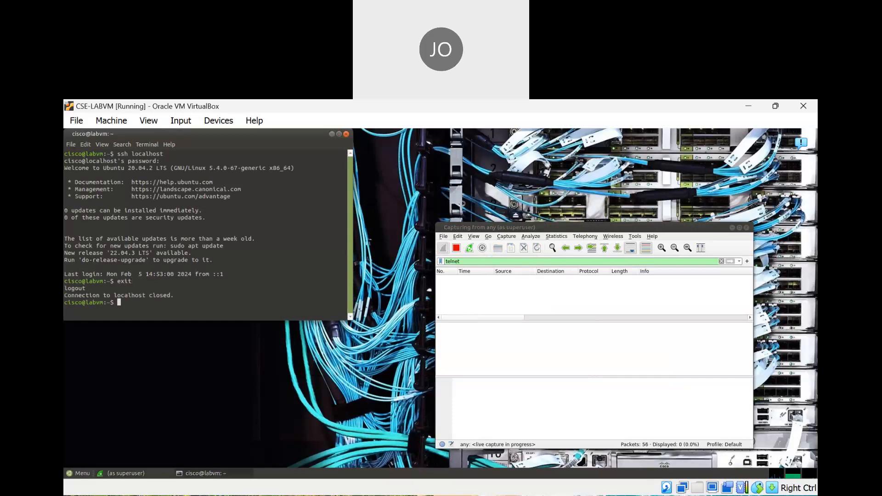
{"action": "type", "text": "e"}
{"action": "type", "text": "it"}
{"action": "key", "text": "Return"}
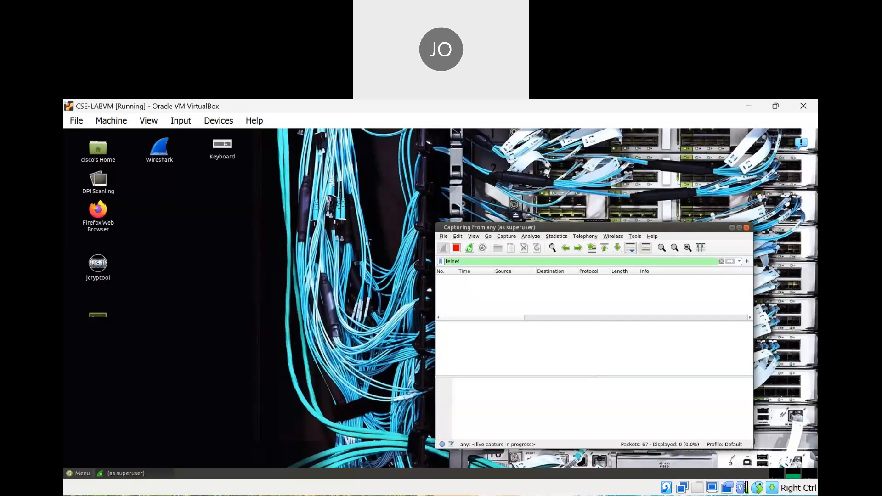
Stop the live Wireshark capture holding 67 packets
{"action": "left_click", "coordinate": [593, 494]}
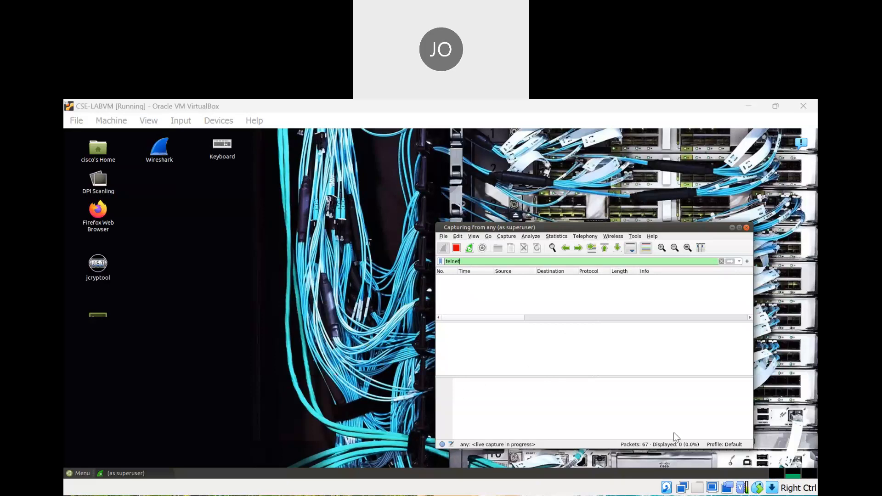
{"action": "left_click", "coordinate": [352, 287]}
{"action": "left_click", "coordinate": [456, 248]}
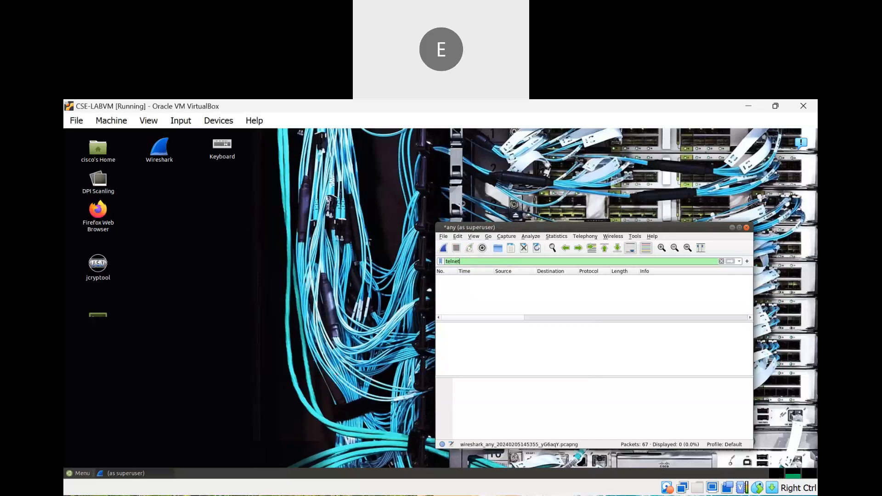
Start a fresh capture, choosing Continue without Saving for the old packets
{"action": "key", "text": "alt+Tab"}
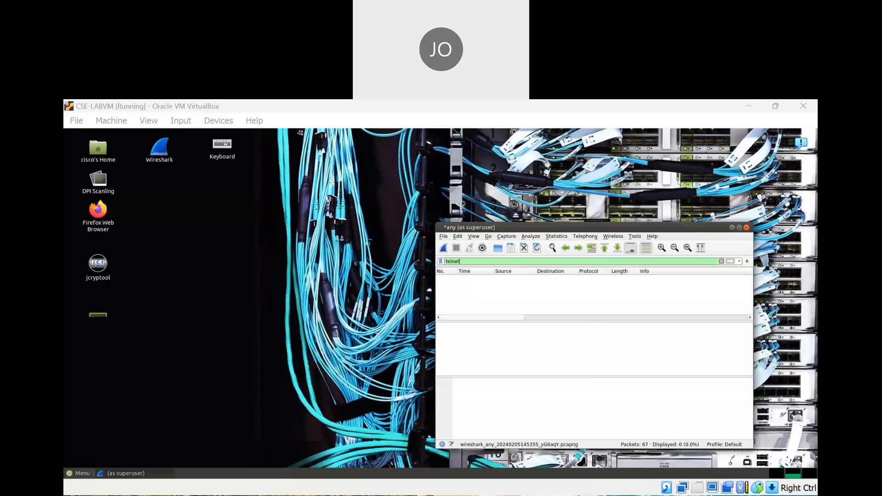
{"action": "left_click", "coordinate": [443, 248]}
{"action": "left_click", "coordinate": [478, 303]}
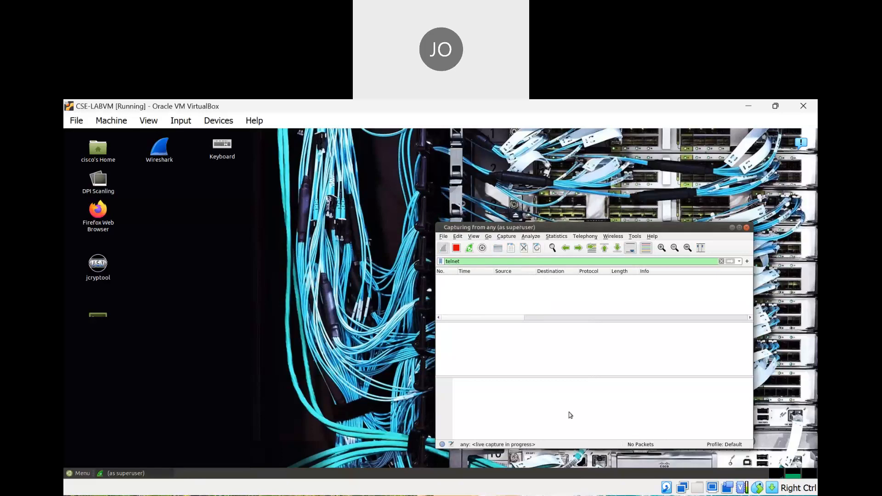
{"action": "left_click", "coordinate": [585, 431]}
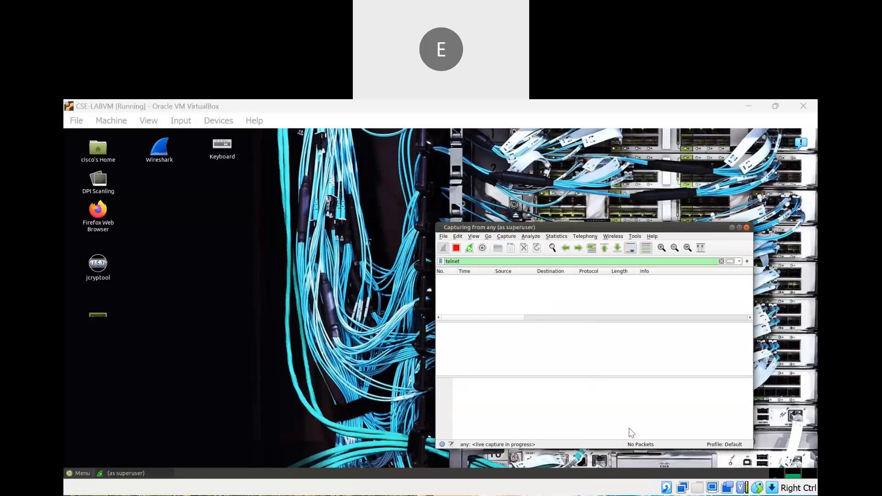
Open a new terminal and run ssh localhost, submitting the password until login succeeds
{"action": "double_click", "coordinate": [103, 316]}
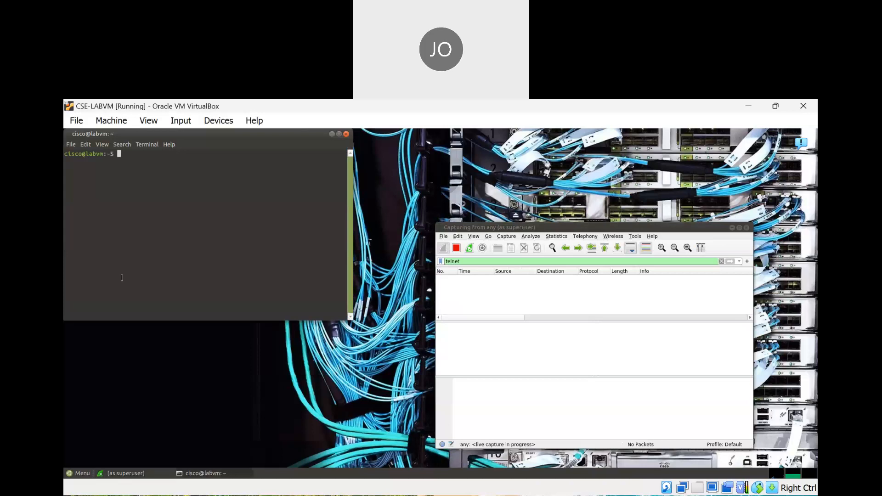
{"action": "left_click", "coordinate": [569, 434]}
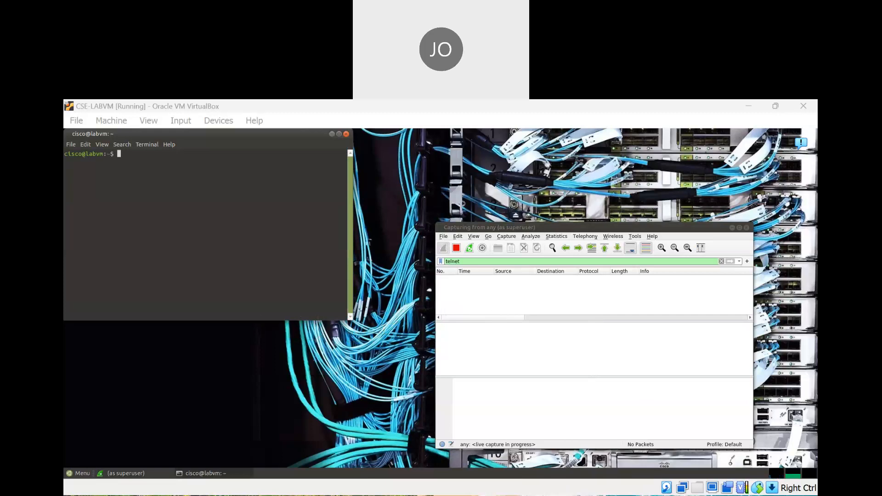
{"action": "left_click", "coordinate": [620, 419]}
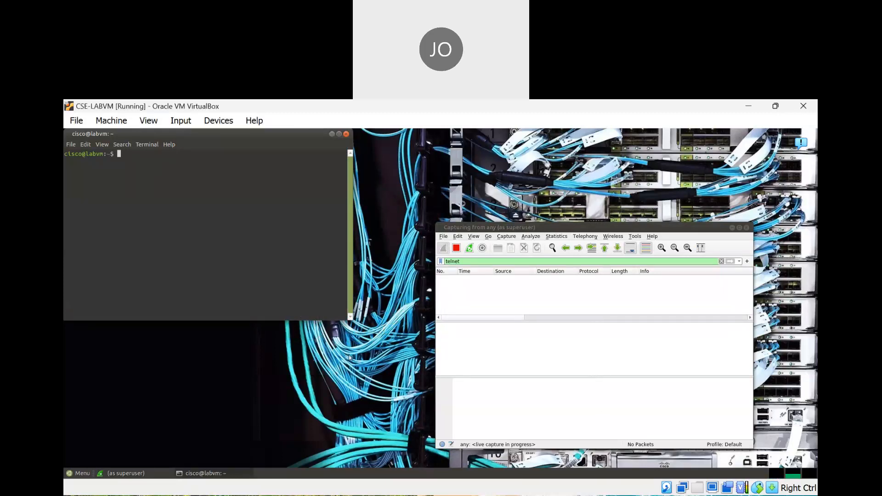
{"action": "type", "text": "ssh localhost"}
{"action": "key", "text": "Return"}
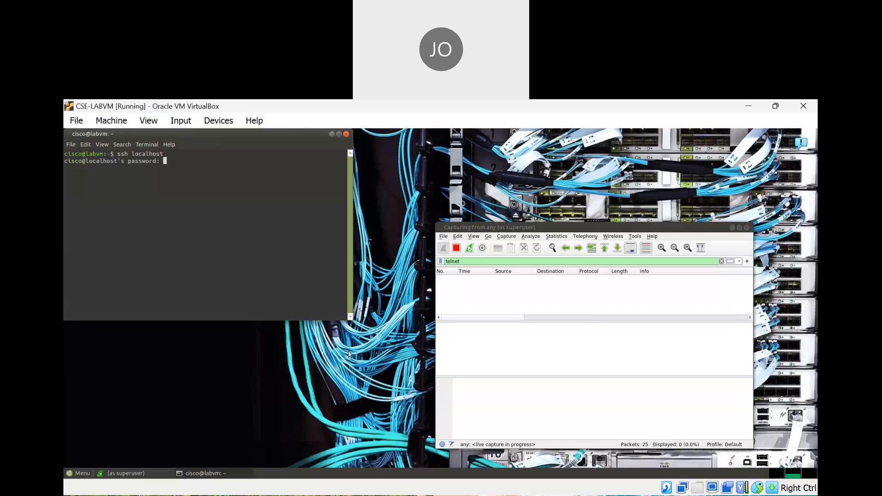
{"action": "key", "text": "Return"}
{"action": "key", "text": "Return"}
{"action": "key", "text": "Return"}
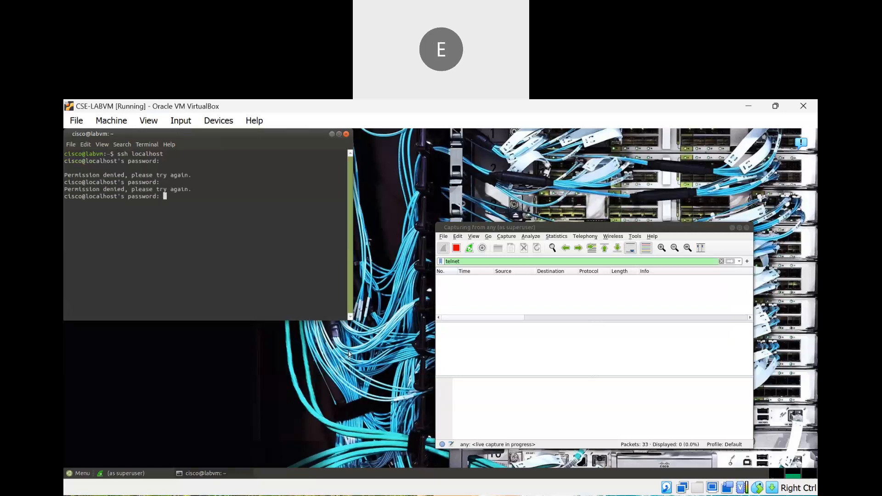
{"action": "key", "text": "Return"}
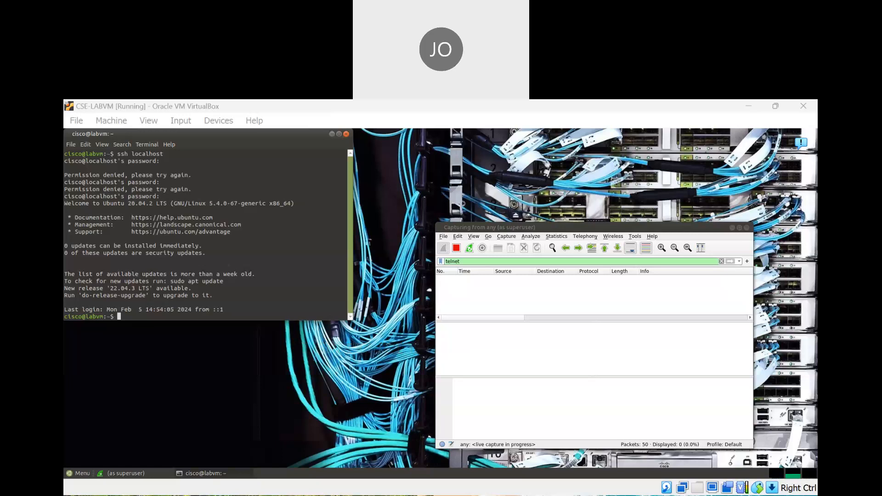
Type exit twice to leave the SSH session and close the terminal
{"action": "left_click", "coordinate": [416, 401]}
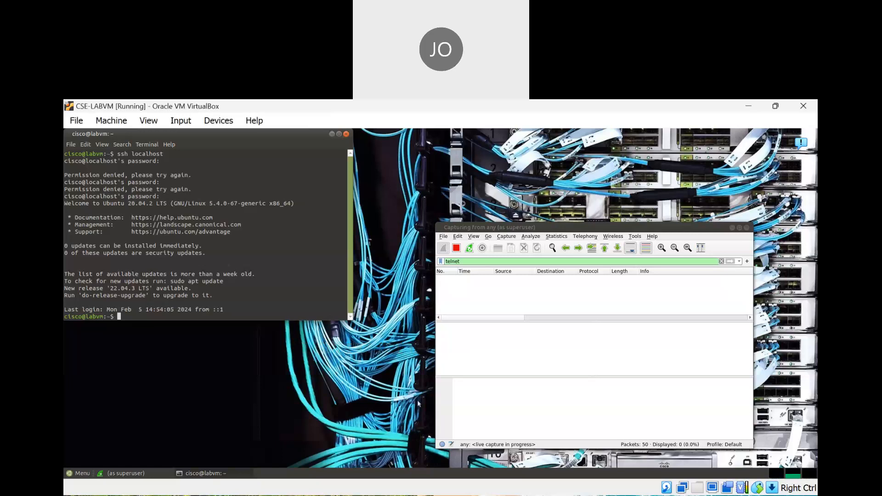
{"action": "type", "text": "exit"}
{"action": "key", "text": "Return"}
{"action": "type", "text": "exit"}
{"action": "key", "text": "Return"}
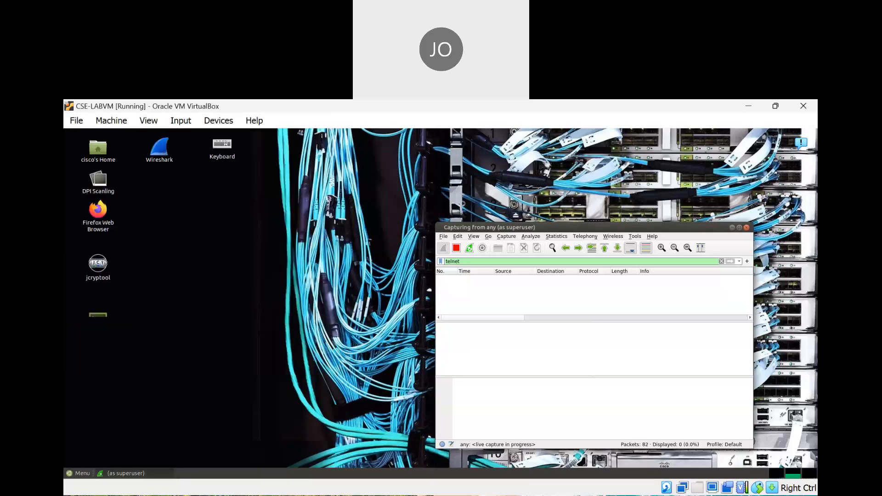
Stop the capture and replace the telnet display filter with ssh, leaving 41 of 82 packets
{"action": "left_click", "coordinate": [577, 436]}
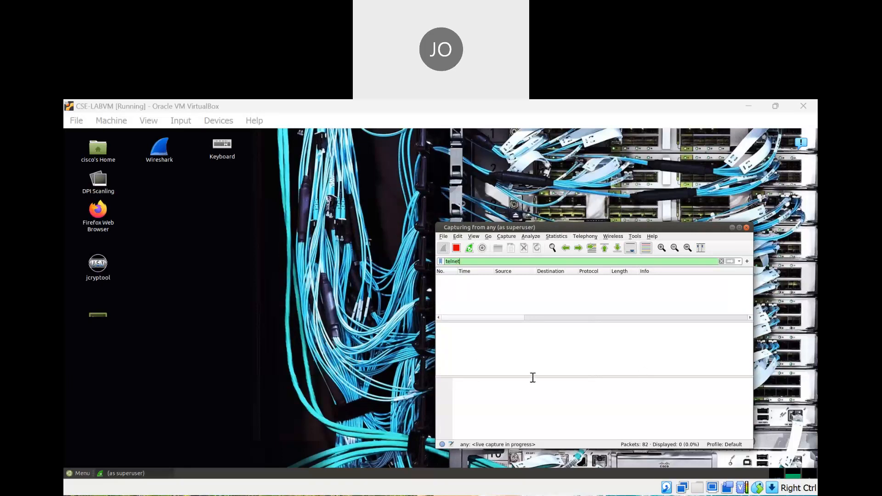
{"action": "left_click", "coordinate": [650, 467]}
{"action": "left_click", "coordinate": [456, 248]}
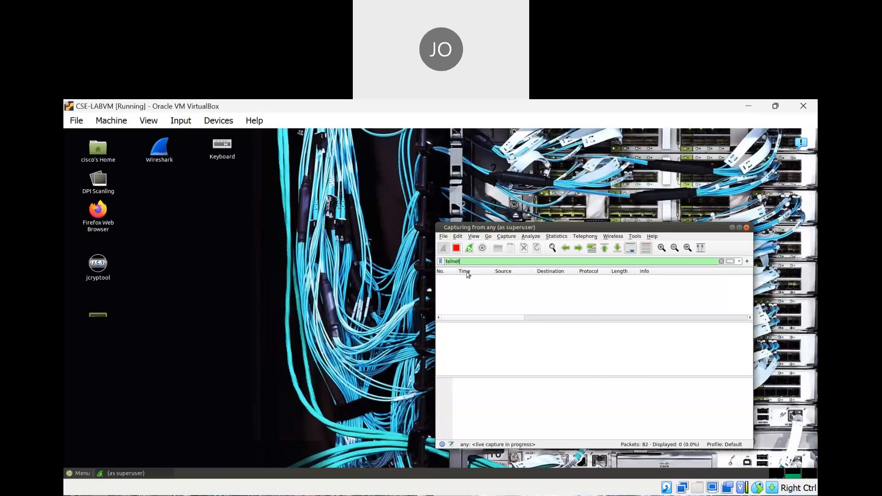
{"action": "double_click", "coordinate": [475, 262]}
{"action": "type", "text": "ssh"}
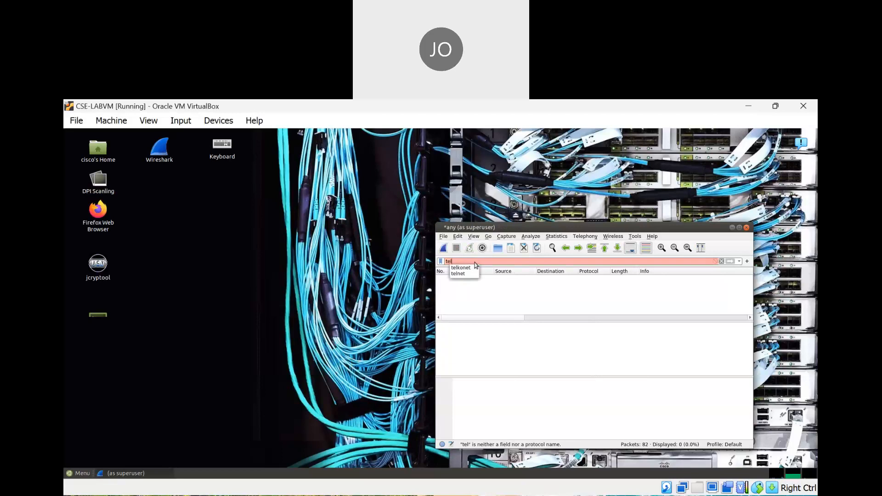
{"action": "key", "text": "Return"}
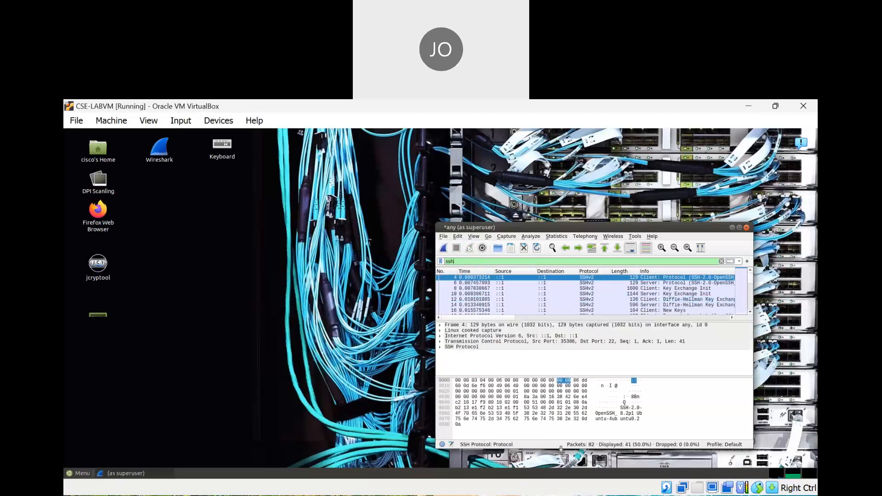
Select bytes at the start of the hex dump and maximize the Wireshark window
{"action": "left_click", "coordinate": [569, 495]}
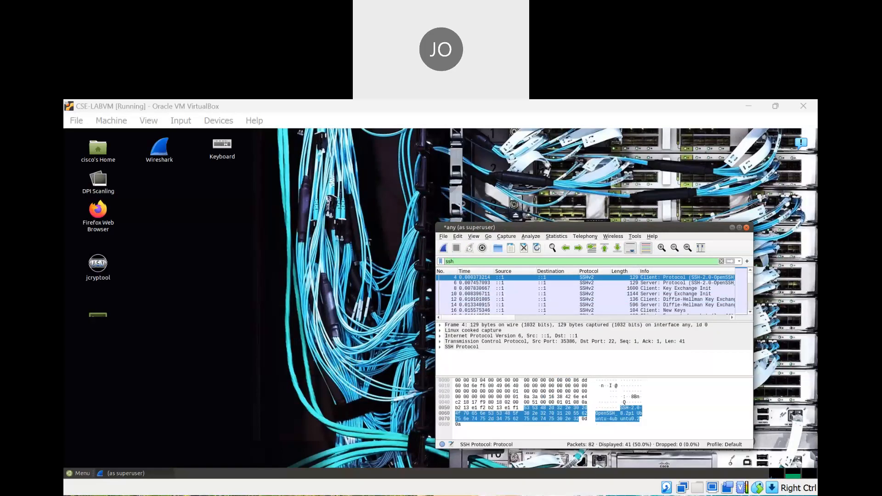
{"action": "left_click", "coordinate": [573, 382]}
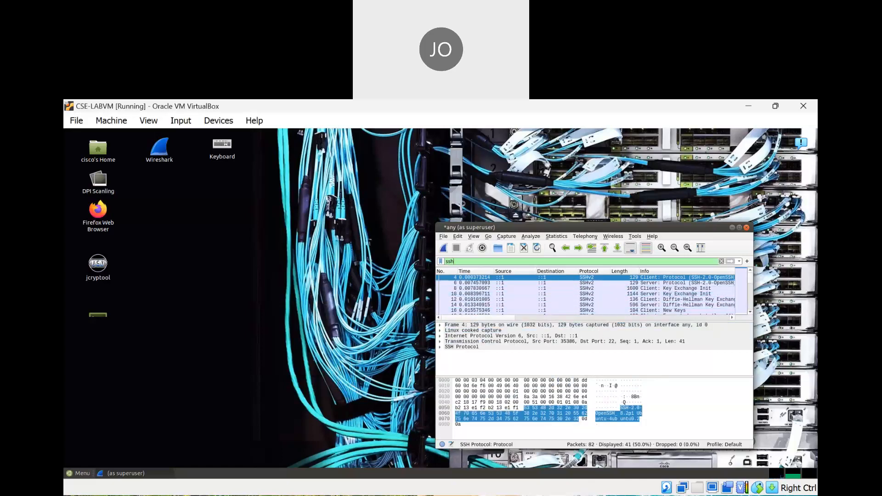
{"action": "left_click", "coordinate": [516, 494]}
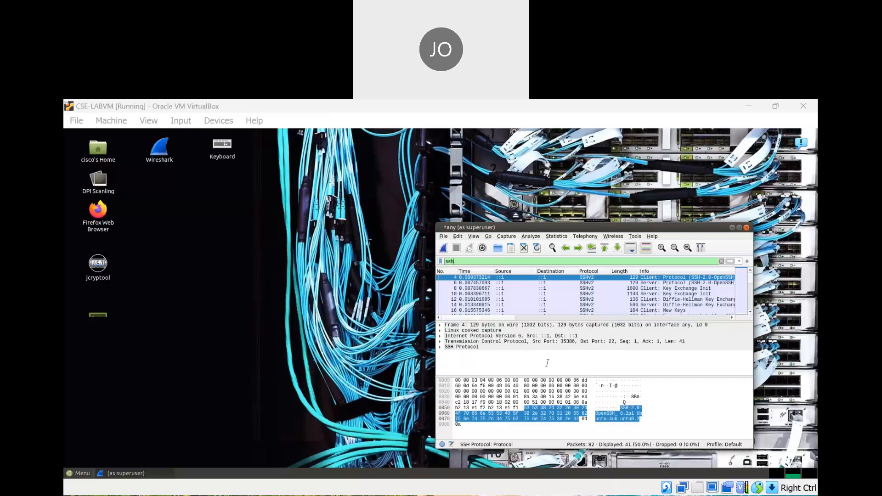
{"action": "left_click", "coordinate": [657, 425]}
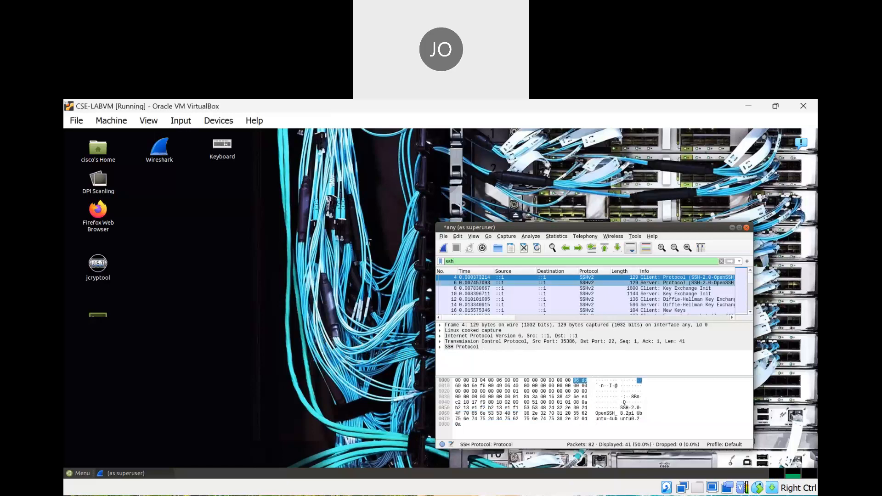
{"action": "left_click", "coordinate": [740, 228]}
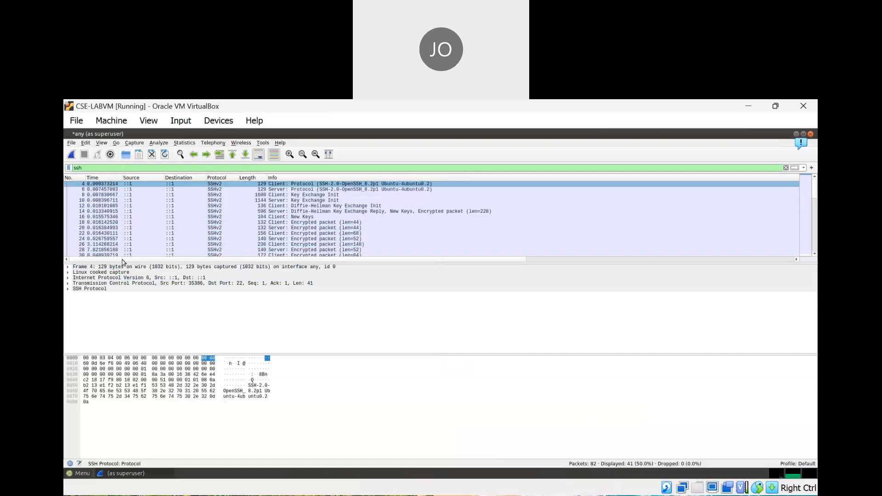
Expand frame 4's SSH Protocol details and inspect its version banner and client-to-server direction
{"action": "left_click", "coordinate": [67, 289]}
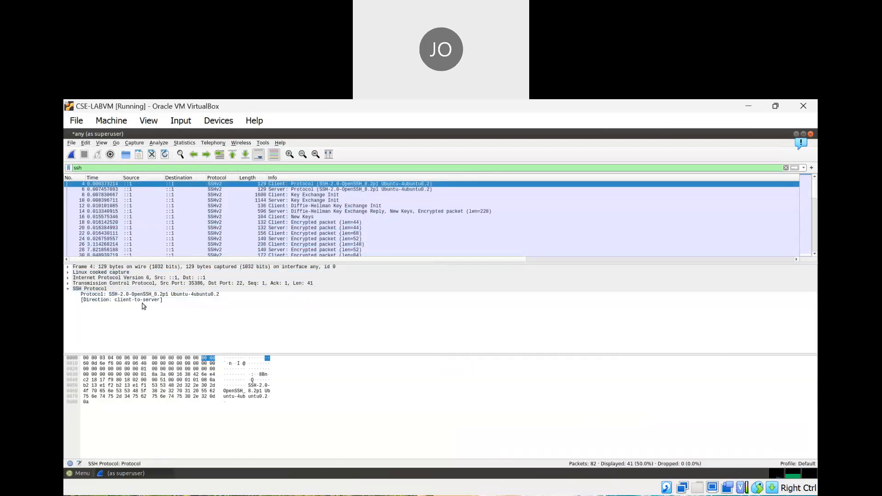
{"action": "left_click", "coordinate": [150, 295]}
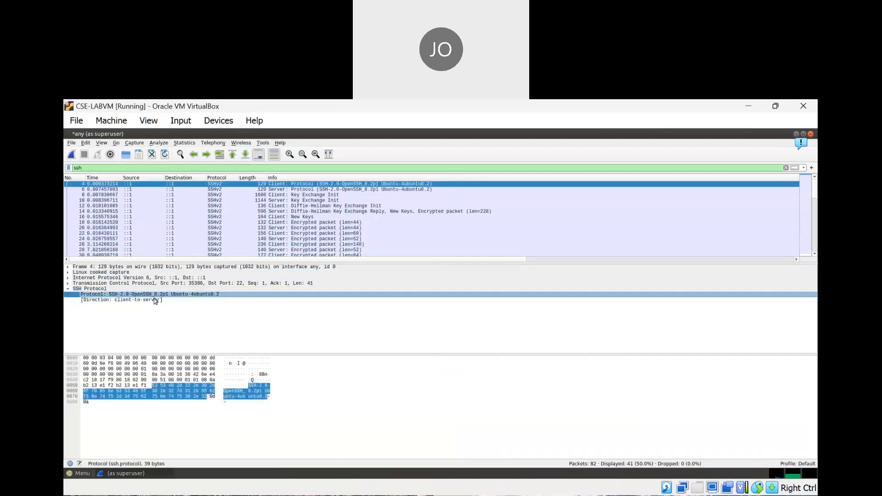
{"action": "left_click", "coordinate": [152, 300]}
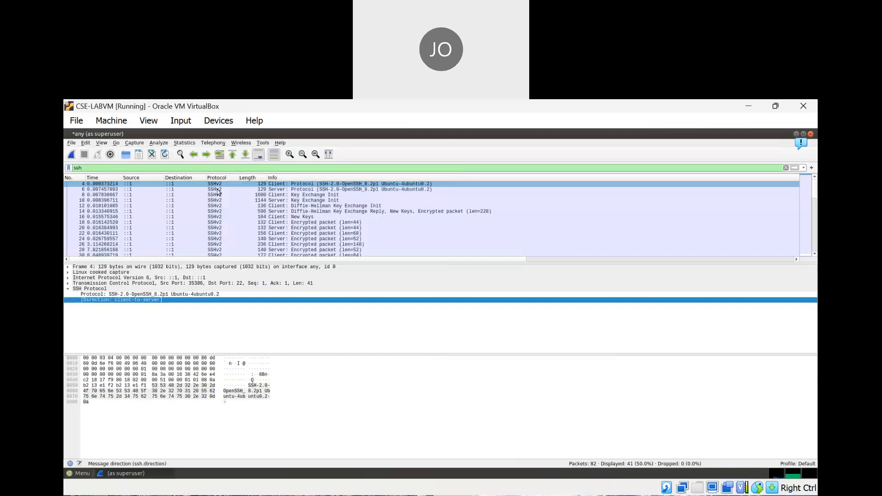
Step down the SSHv2 packets from the Key Exchange Init to encrypted frame 78
{"action": "key", "text": "Down"}
{"action": "key", "text": "Down"}
{"action": "key", "text": "Down"}
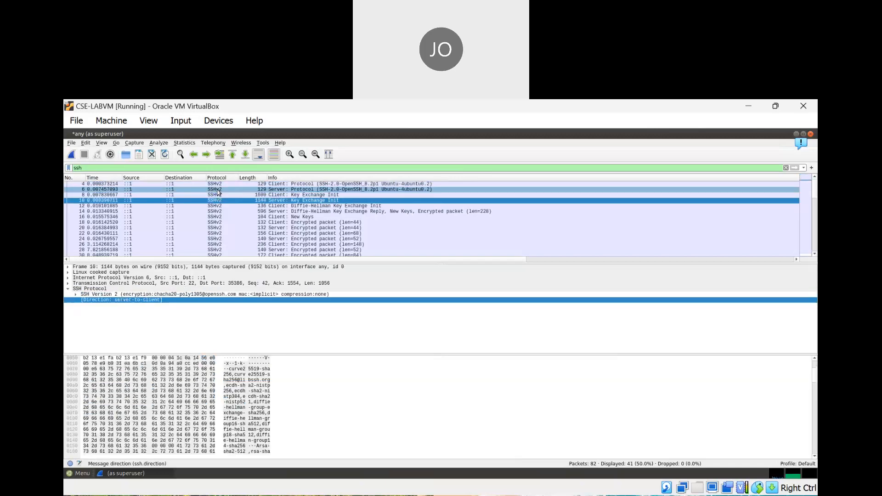
{"action": "key", "text": "Down"}
{"action": "key", "text": "Down"}
{"action": "key", "text": "Down"}
{"action": "key", "text": "Down"}
{"action": "key", "text": "Down"}
{"action": "key", "text": "Down"}
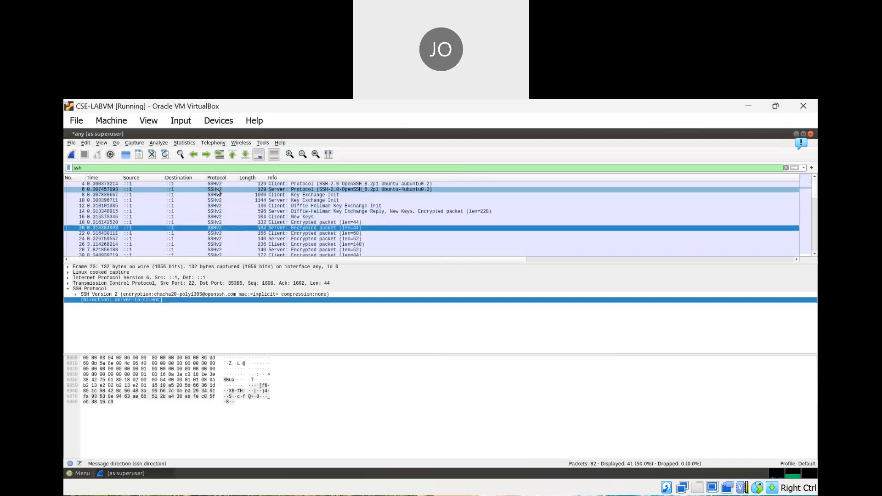
{"action": "key", "text": "Down"}
{"action": "key", "text": "Down"}
{"action": "key", "text": "Down"}
{"action": "key", "text": "Down"}
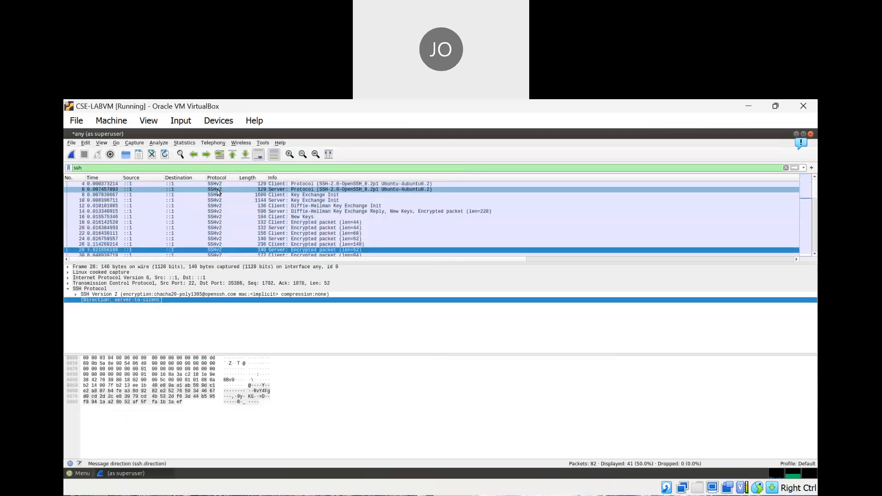
{"action": "key", "text": "Down"}
{"action": "key", "text": "Down"}
{"action": "key", "text": "Down"}
{"action": "key", "text": "Down"}
{"action": "key", "text": "Down"}
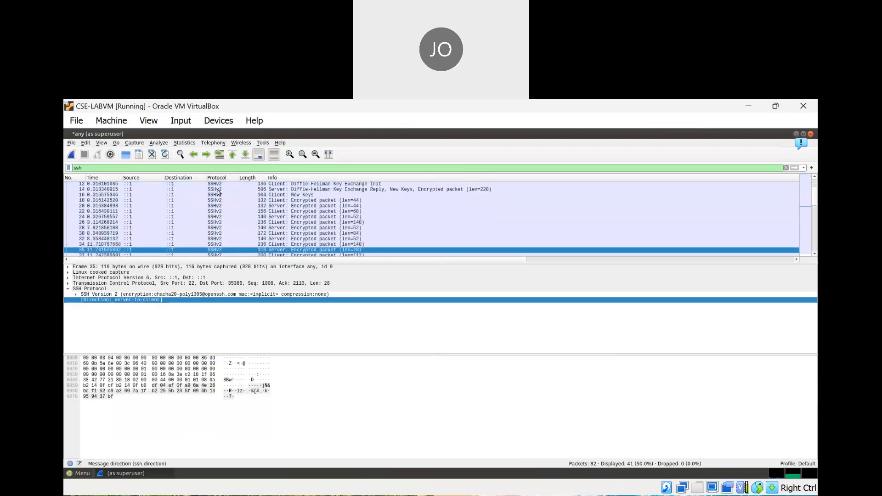
{"action": "key", "text": "Down"}
{"action": "key", "text": "Down"}
{"action": "key", "text": "Down"}
{"action": "key", "text": "Down"}
{"action": "key", "text": "Down"}
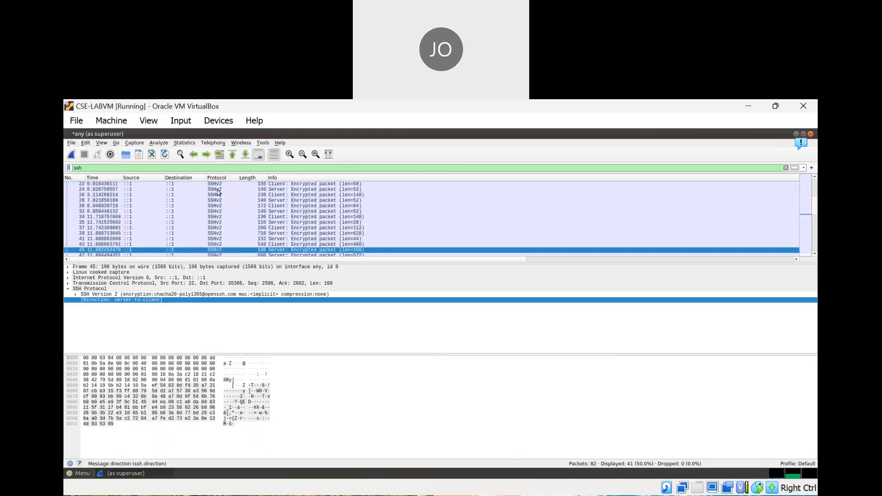
{"action": "key", "text": "Down"}
{"action": "key", "text": "Down"}
{"action": "key", "text": "Down"}
{"action": "key", "text": "Down"}
{"action": "key", "text": "Down"}
{"action": "key", "text": "Down"}
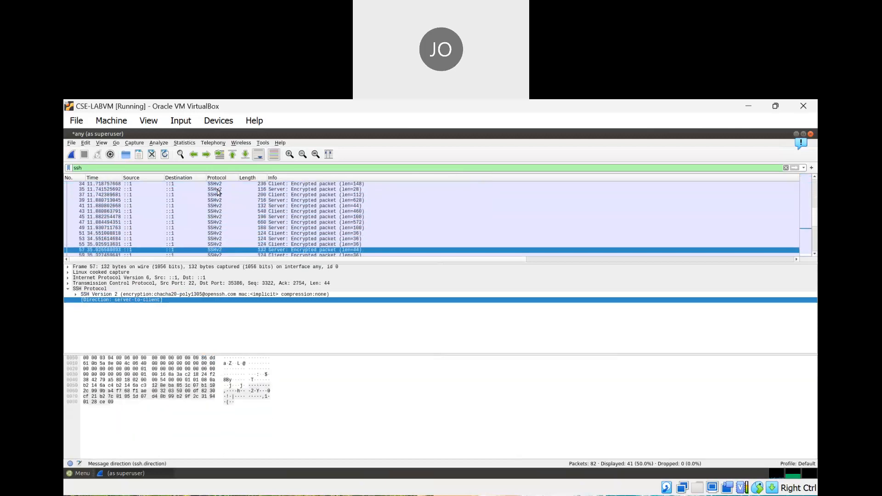
{"action": "key", "text": "Down"}
{"action": "key", "text": "Down"}
{"action": "key", "text": "Down"}
{"action": "key", "text": "Down"}
{"action": "key", "text": "Down"}
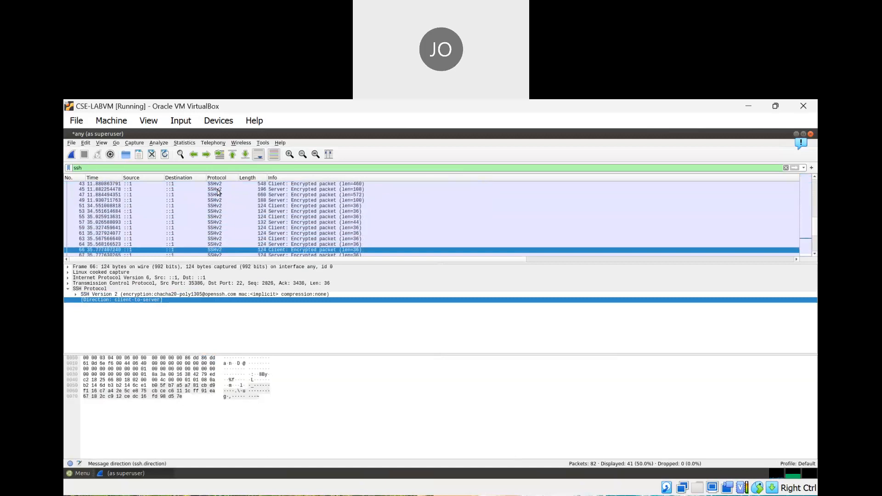
{"action": "key", "text": "Down"}
{"action": "key", "text": "Down"}
{"action": "key", "text": "Down"}
{"action": "key", "text": "Down"}
{"action": "key", "text": "Down"}
{"action": "key", "text": "Down"}
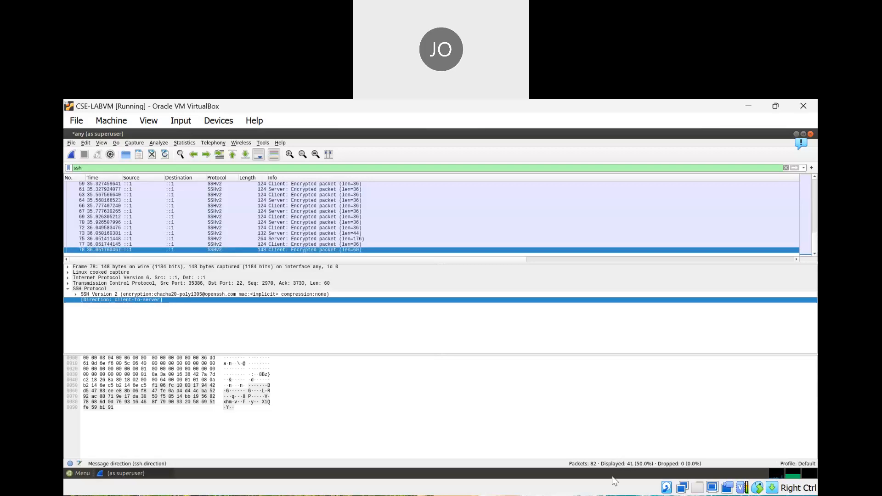
{"action": "left_click", "coordinate": [577, 495]}
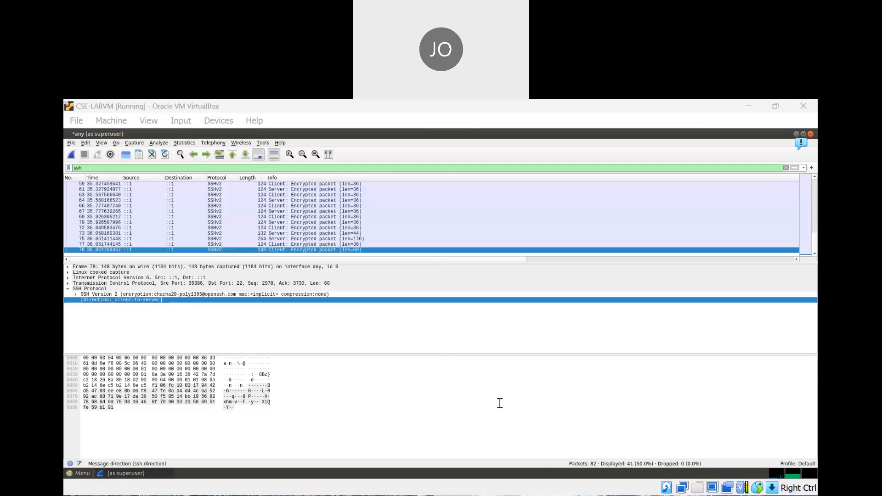